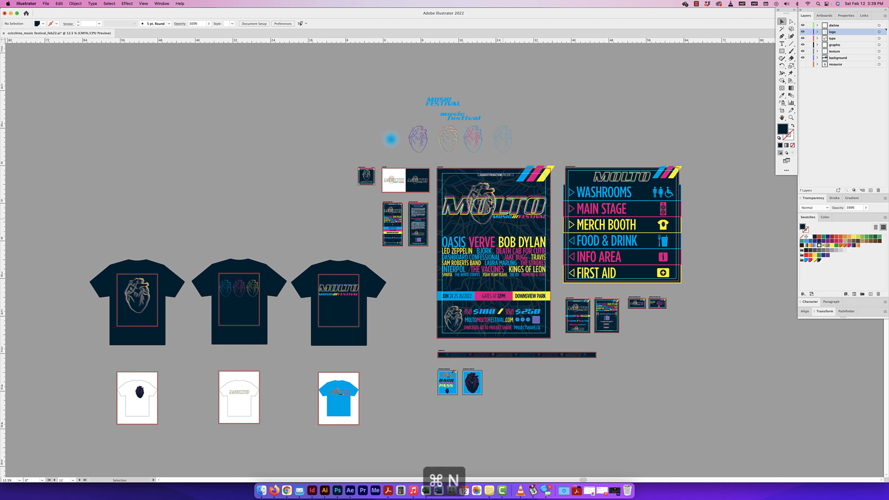
# Step: Set up a new document in inches with a width of 10 in and a height of 5 in
pyautogui.hscroll(1, 490, 206)
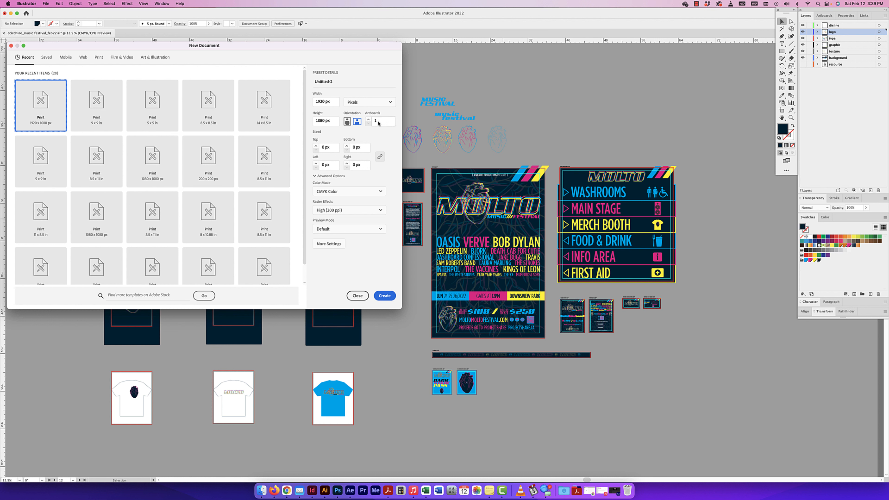
pyautogui.click(356, 103)
pyautogui.click(352, 144)
pyautogui.moveTo(337, 102); pyautogui.dragTo(313, 101)
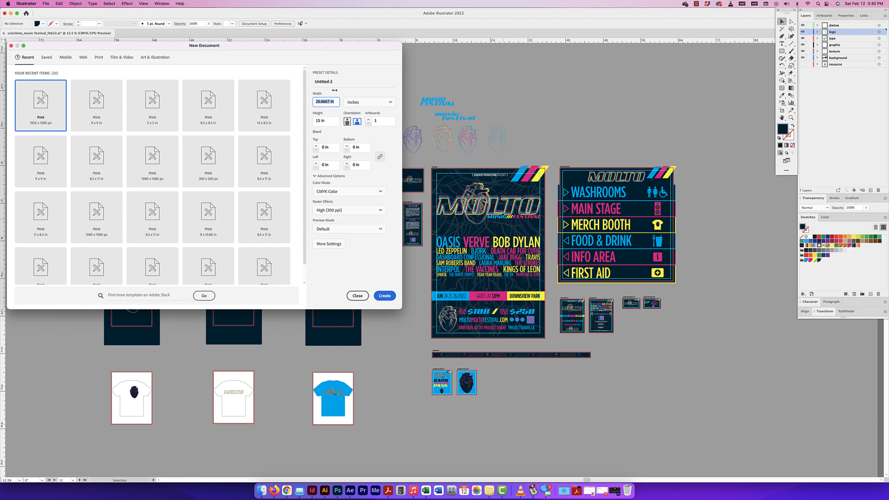
pyautogui.moveTo(346, 45); pyautogui.dragTo(388, 78)
pyautogui.write('10')
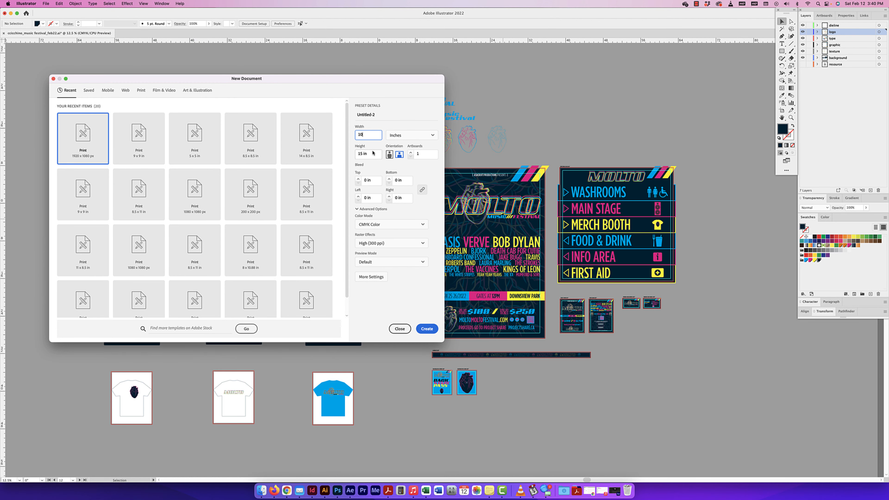
pyautogui.press('Tab')
pyautogui.write('5')
# Step: Set the new document's top bleed to .125 in
pyautogui.doubleClick(366, 180)
pyautogui.write('.12')
pyautogui.moveTo(410, 89); pyautogui.dragTo(304, 82)
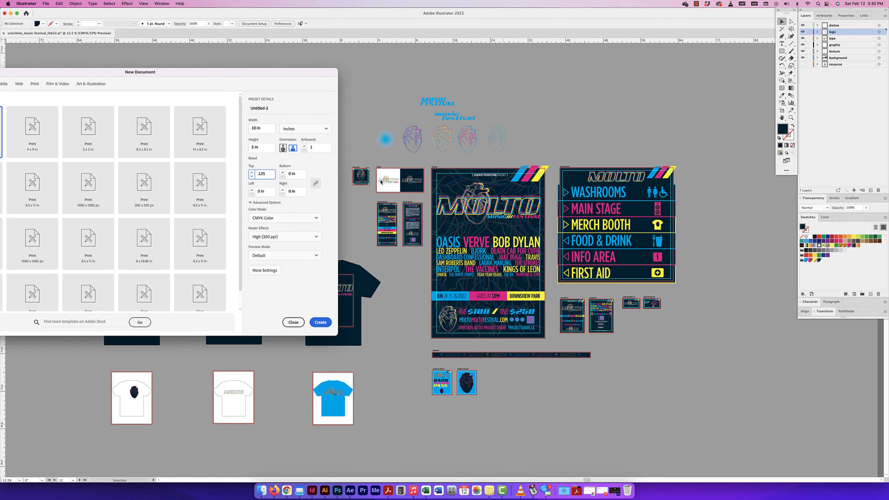
pyautogui.moveTo(295, 75); pyautogui.dragTo(317, 73)
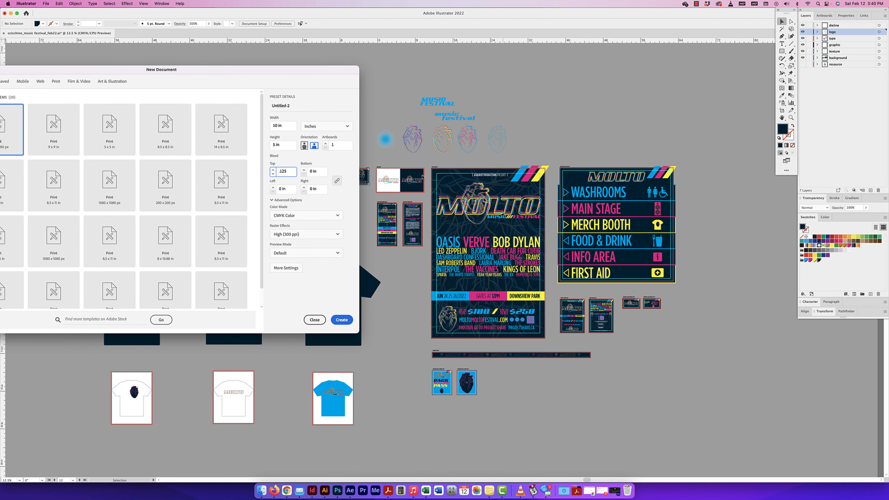
# Step: Set the new document's bleed to .25 in on all sides and create the document
pyautogui.doubleClick(293, 170)
pyautogui.write('.25')
pyautogui.click(320, 173)
pyautogui.click(342, 323)
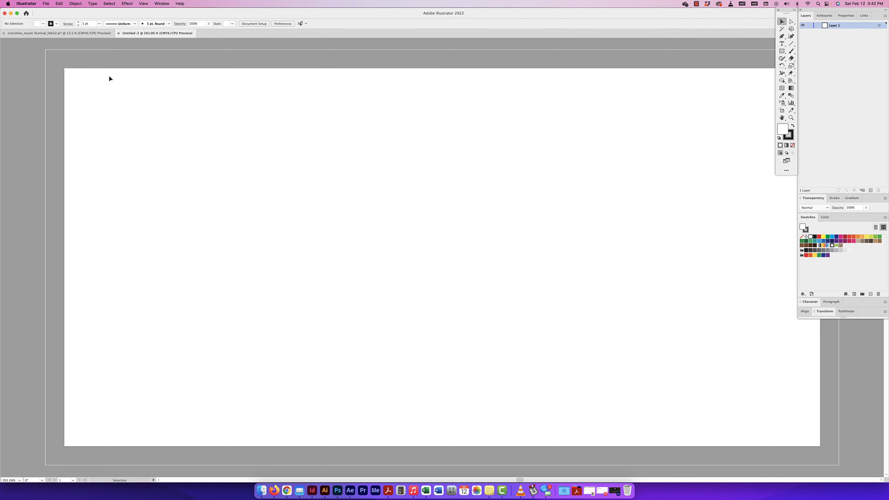
# Step: Rename the document's only artboard as "logo"
pyautogui.press('super+minus')
pyautogui.press('super+minus')
pyautogui.press('super+minus')
pyautogui.press('cmd+minus')
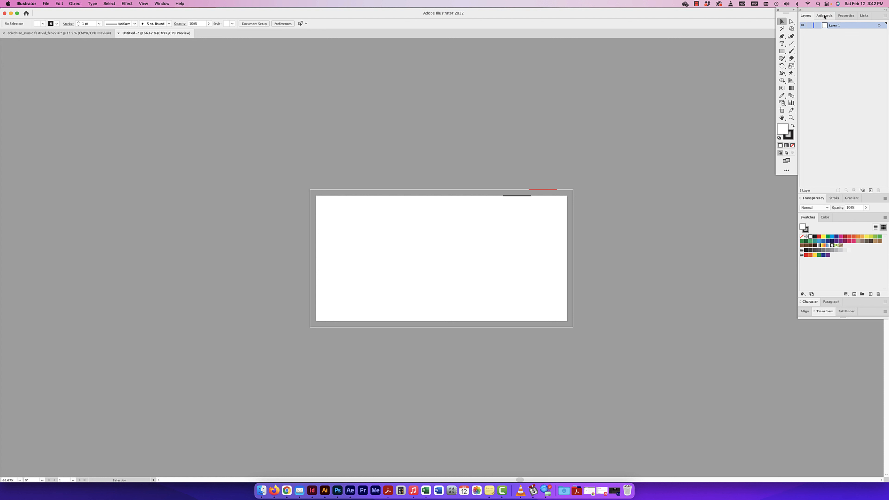
pyautogui.click(824, 15)
pyautogui.doubleClick(821, 25)
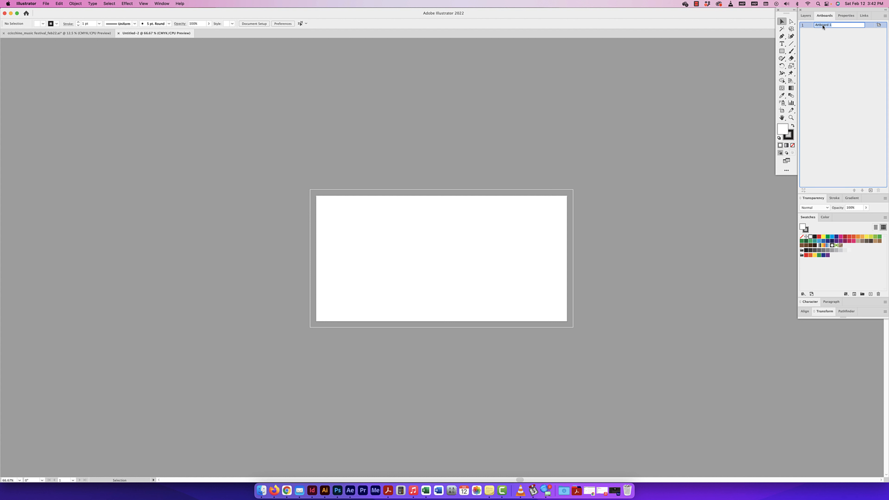
pyautogui.write('logo')
pyautogui.press('Return')
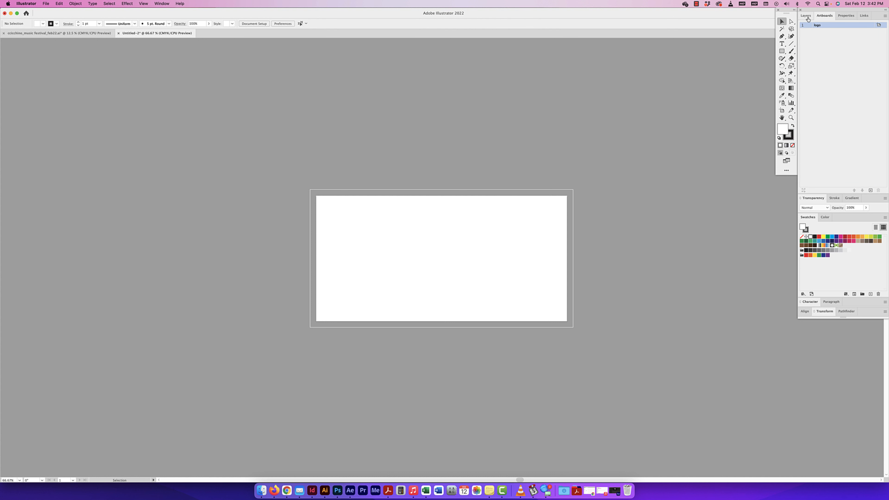
# Step: Add a second artboard to the document after the logo artboard
pyautogui.press('super+minus')
pyautogui.press('super+minus')
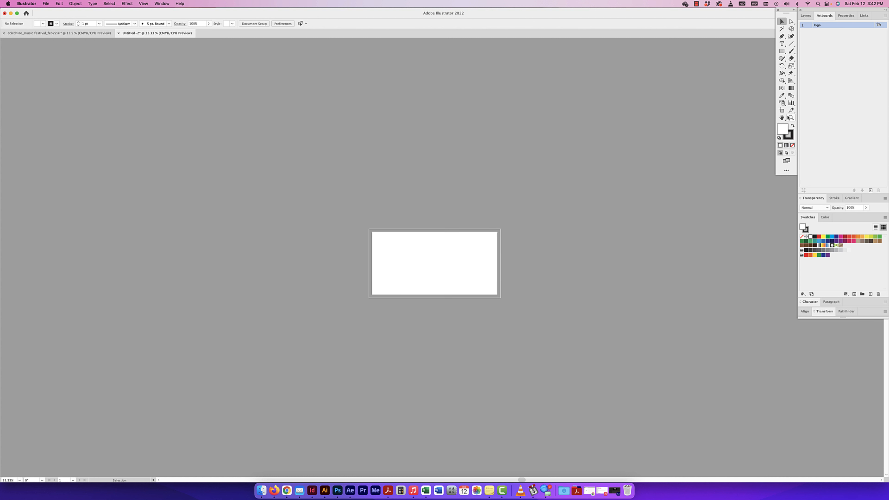
pyautogui.click(870, 190)
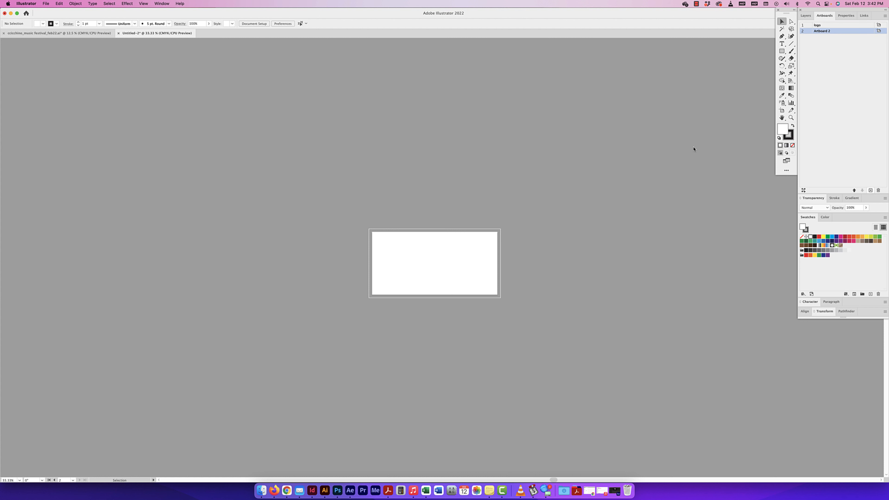
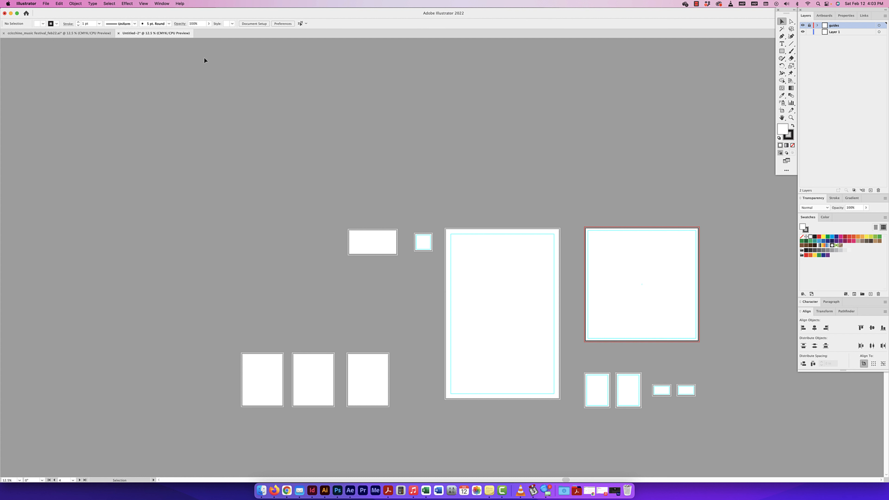
# Step: Switch to the finished music festival document and view its 5 x 7 in front and back ticket artboards
pyautogui.hscroll(1, 127, 44)
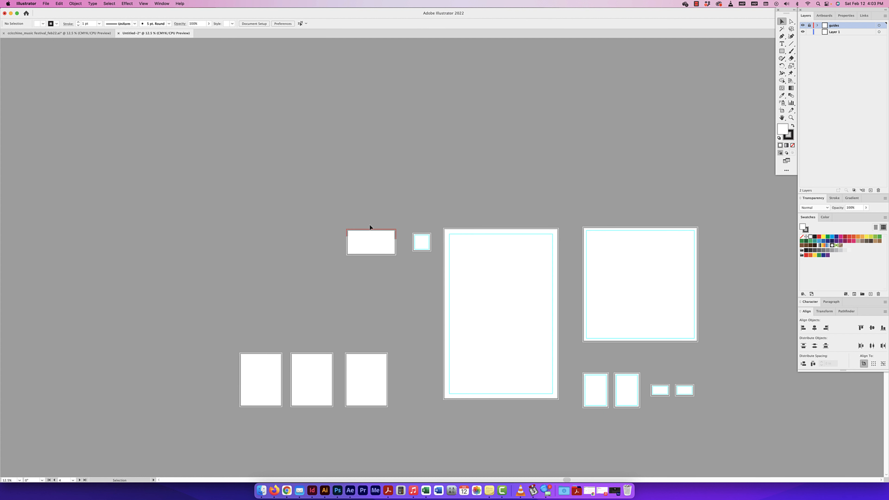
pyautogui.moveTo(497, 316); pyautogui.dragTo(411, 246)
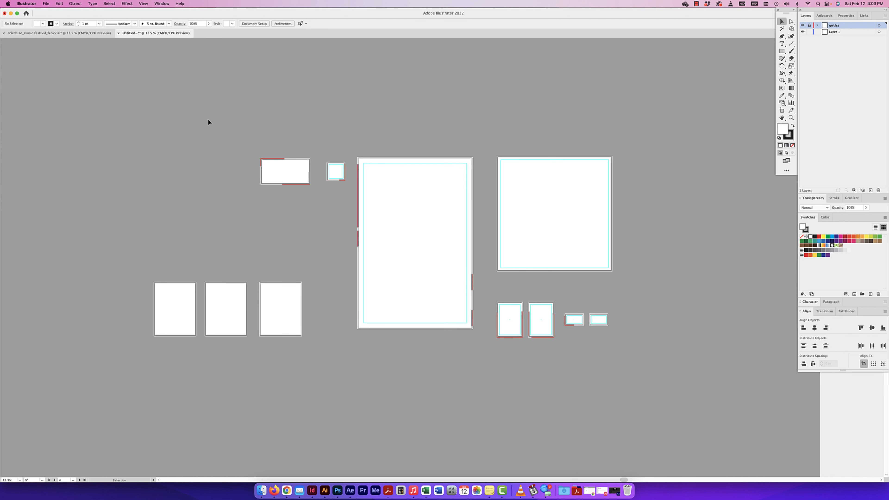
pyautogui.click(92, 33)
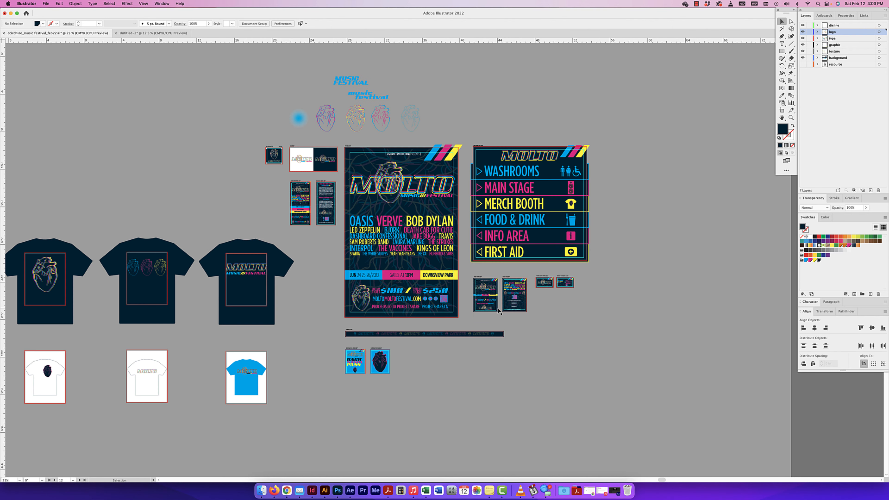
pyautogui.press('super+1')
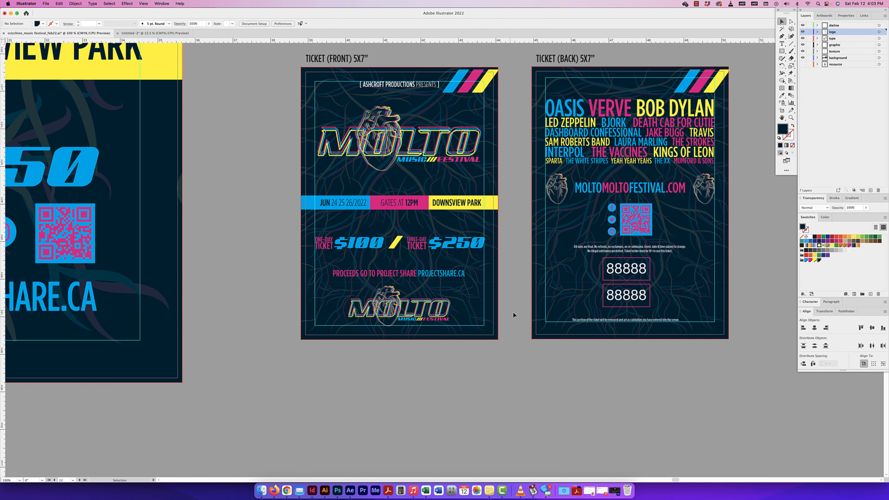
pyautogui.moveTo(524, 301); pyautogui.dragTo(496, 308)
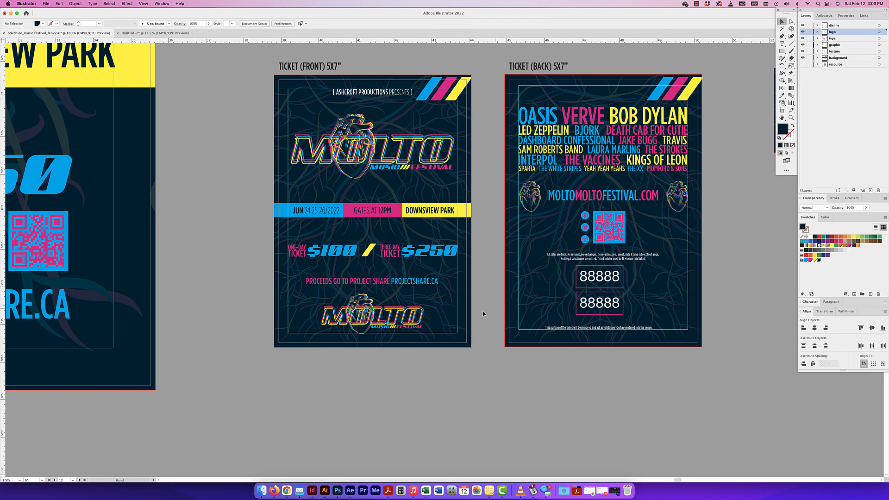
# Step: Inspect the perforation line on the front ticket and show the document's list of artboards
pyautogui.click(453, 290)
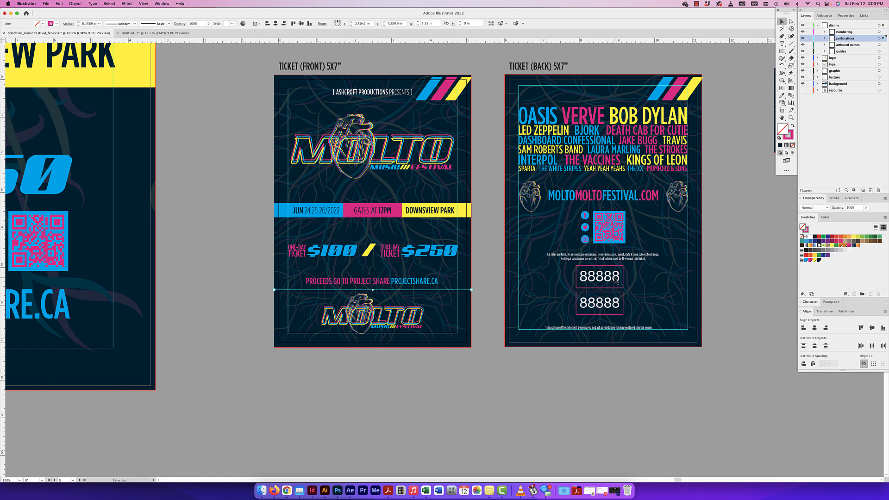
pyautogui.click(487, 281)
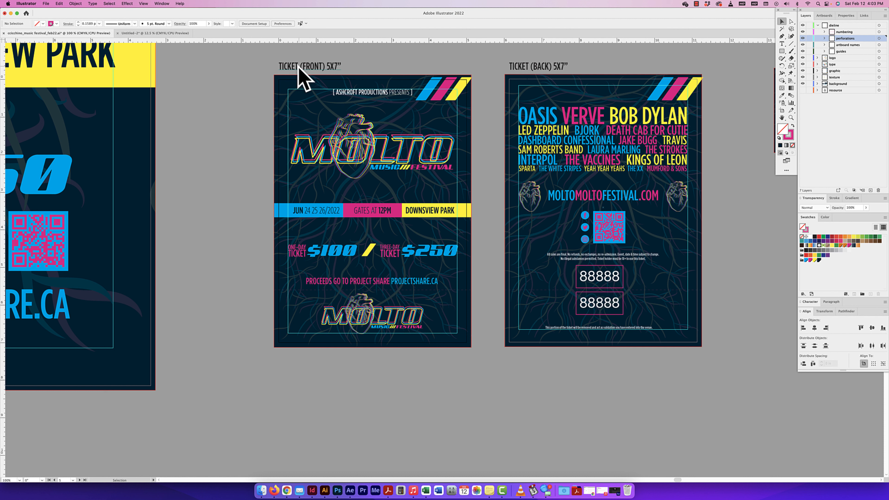
pyautogui.click(824, 16)
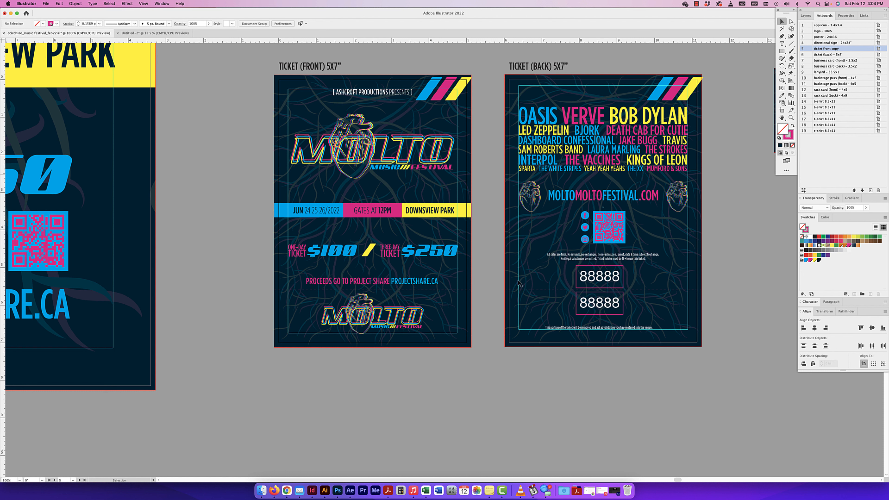
# Step: Examine the dashed perforation lines on the back and front tickets up close
pyautogui.click(530, 290)
pyautogui.press('super+equal')
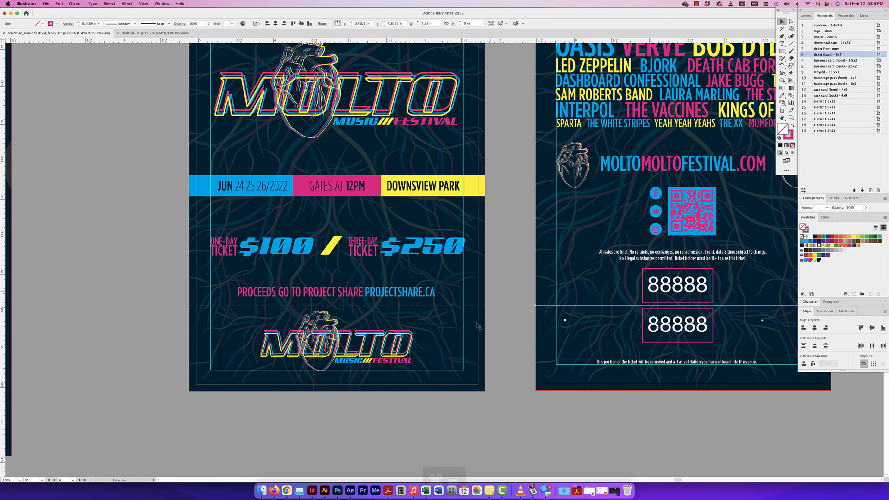
pyautogui.press('super+equal')
pyautogui.press('super+equal')
pyautogui.press('super+equal')
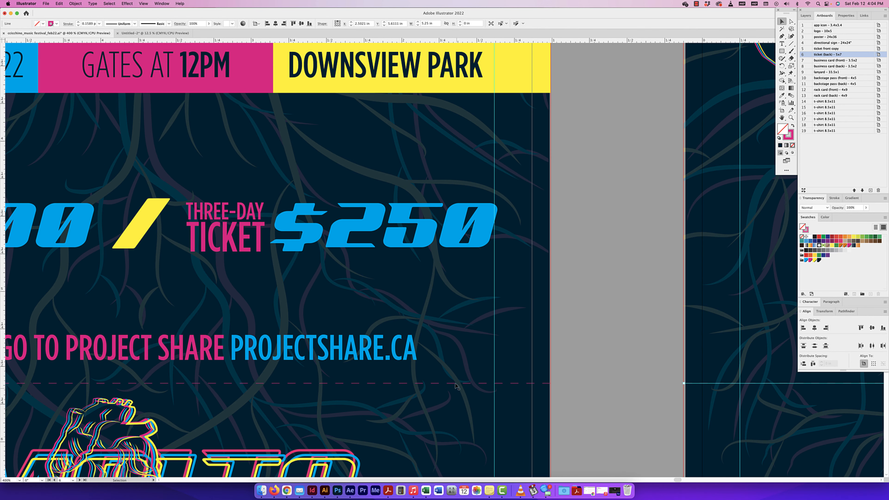
pyautogui.click(456, 383)
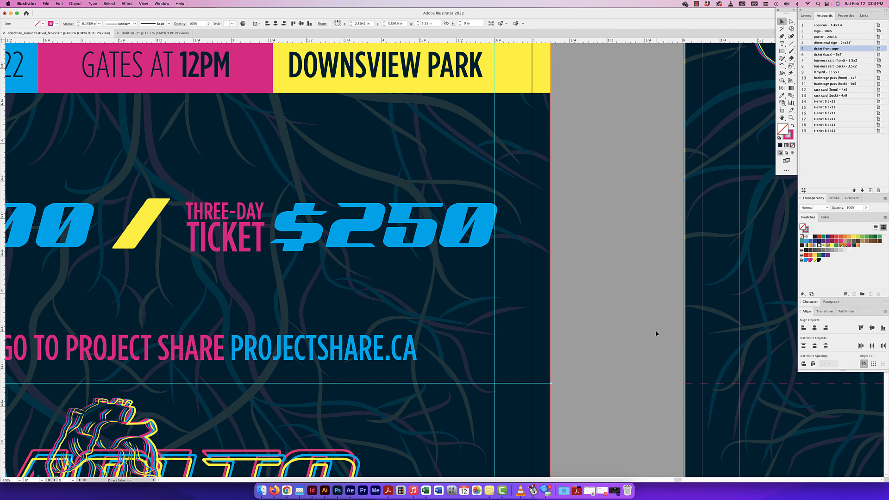
pyautogui.click(578, 352)
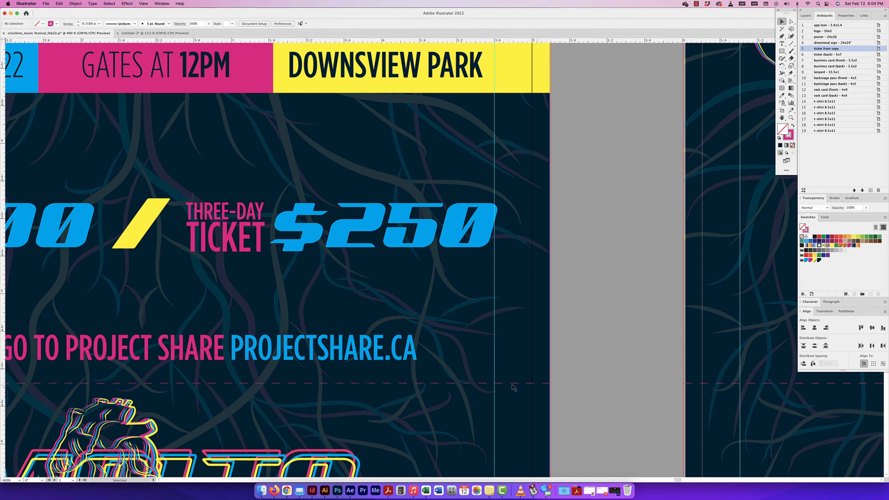
# Step: Examine the lower part of both tickets and inspect the upper and lower numbering frames on the ticket back
pyautogui.press('super+minus')
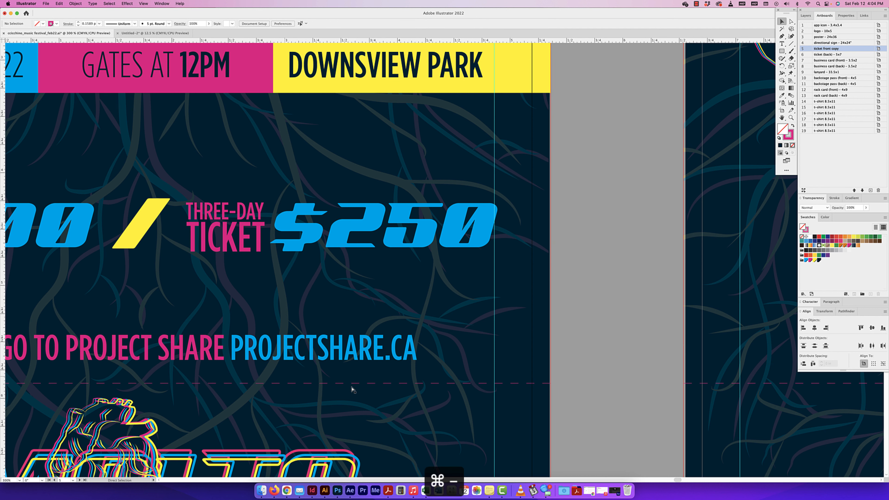
pyautogui.press('super+minus')
pyautogui.hscroll(-5, 455, 364)
pyautogui.scroll(3, 455, 364)
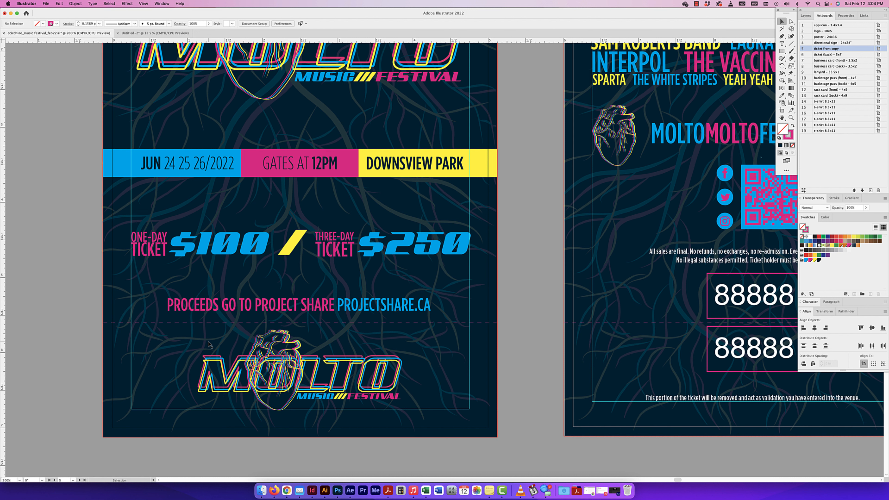
pyautogui.hscroll(2, 529, 336)
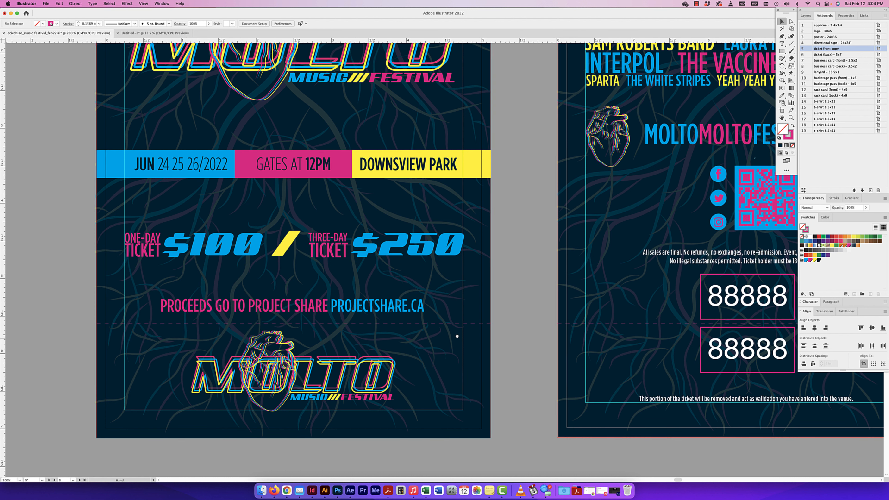
pyautogui.hscroll(10, 376, 353)
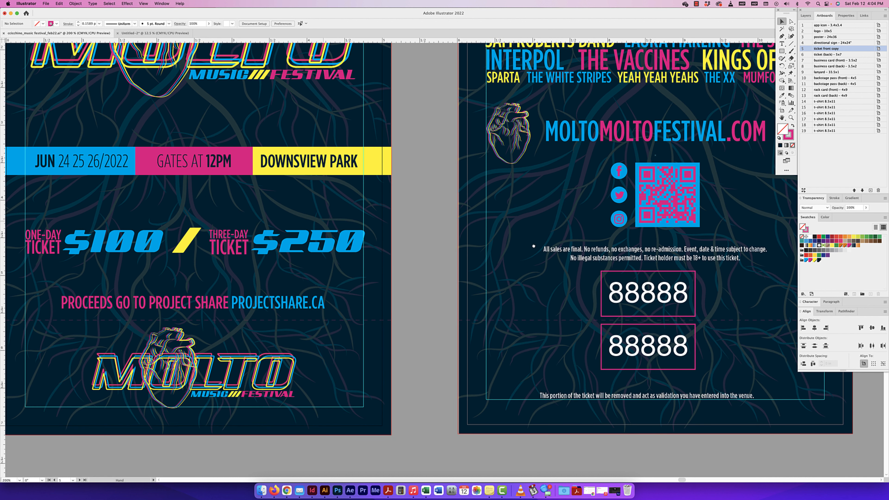
pyautogui.hscroll(12, 419, 238)
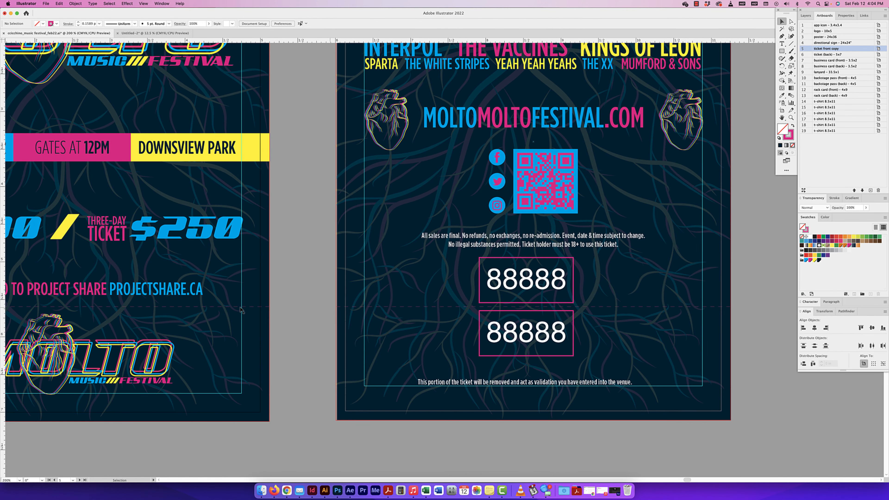
pyautogui.click(528, 282)
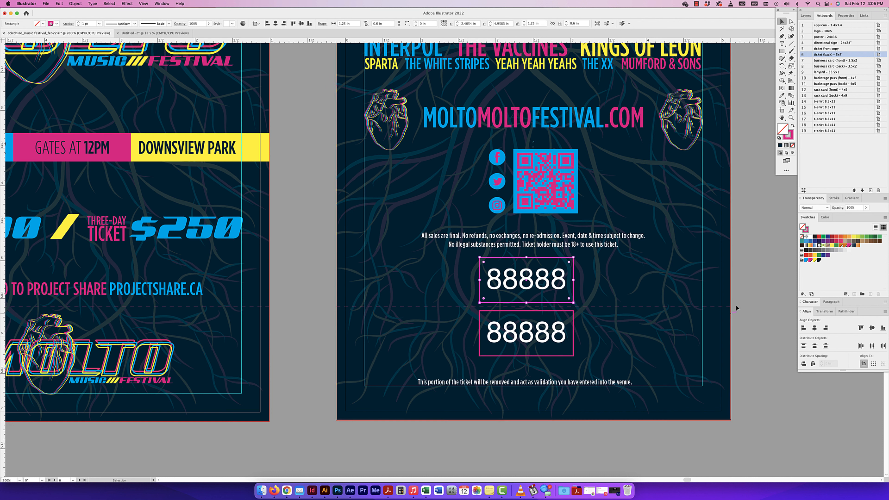
pyautogui.hscroll(1, 333, 308)
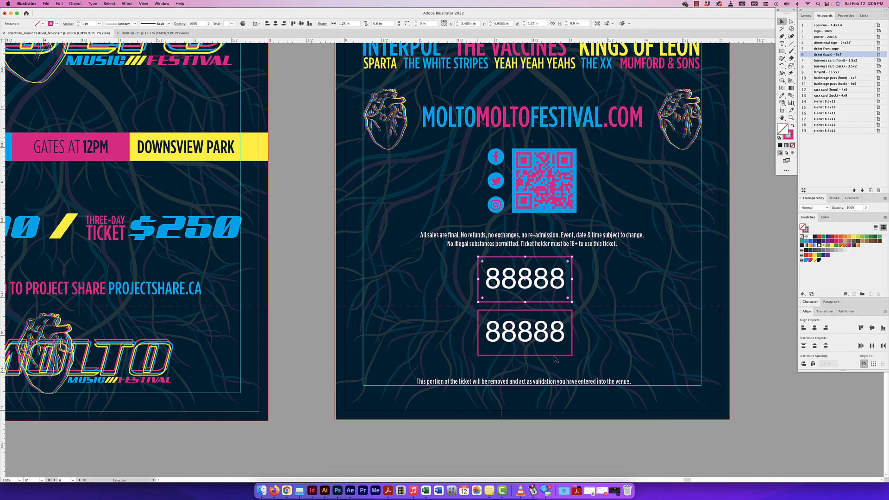
pyautogui.click(572, 341)
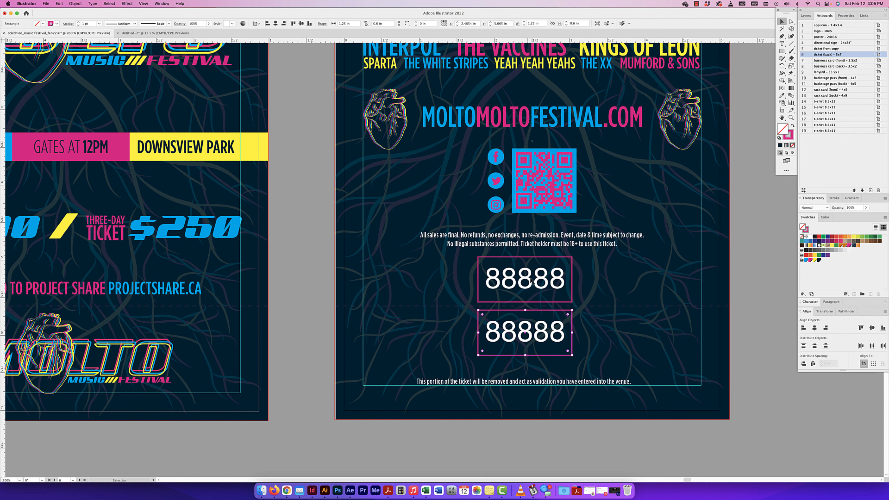
# Step: Lock the texture, background and dieline layers, with the dieline layer's sublayers collapsed
pyautogui.click(532, 286)
pyautogui.click(531, 285)
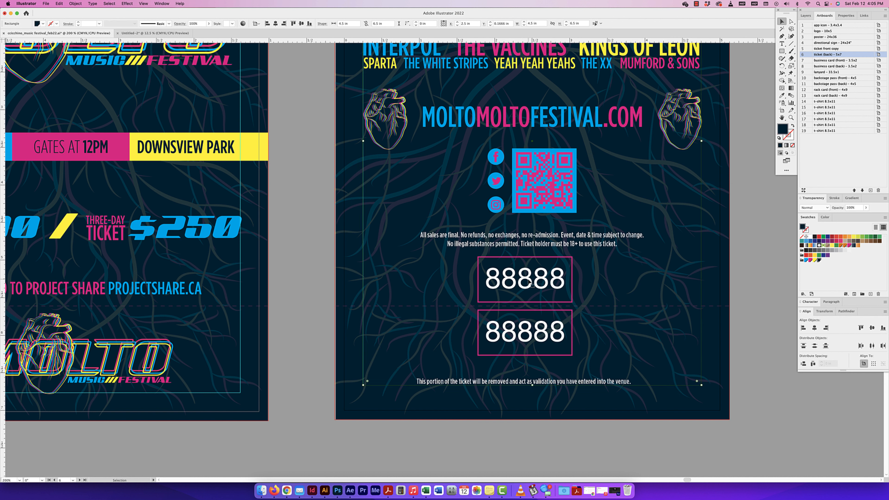
pyautogui.click(805, 15)
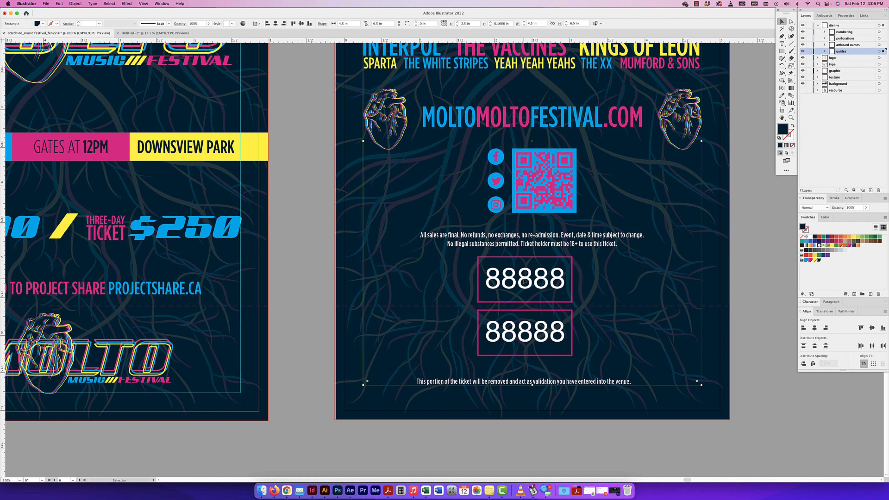
pyautogui.click(809, 84)
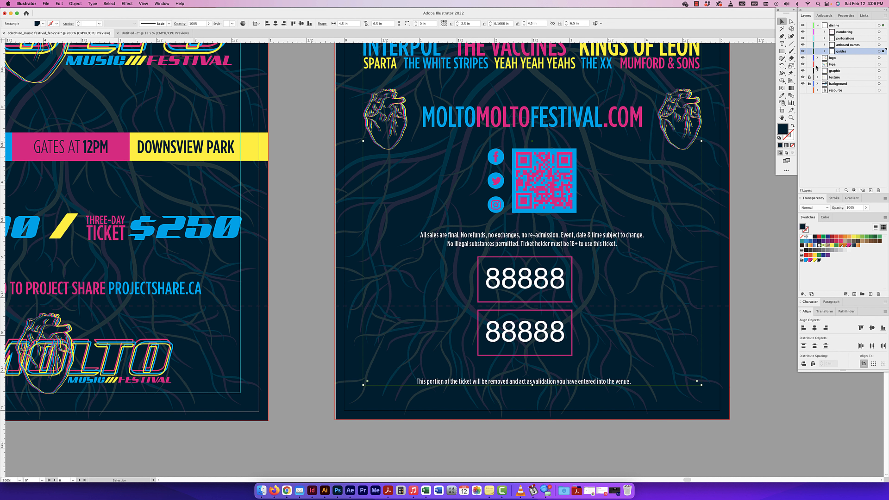
pyautogui.click(817, 25)
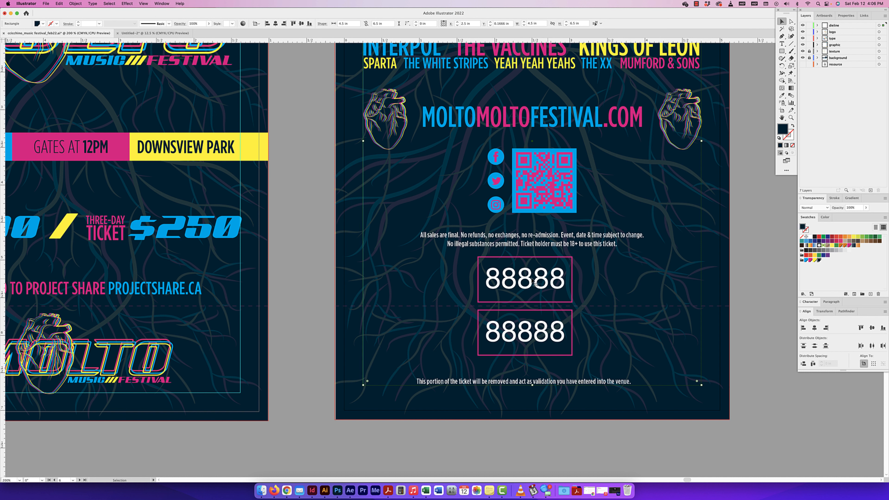
pyautogui.click(808, 25)
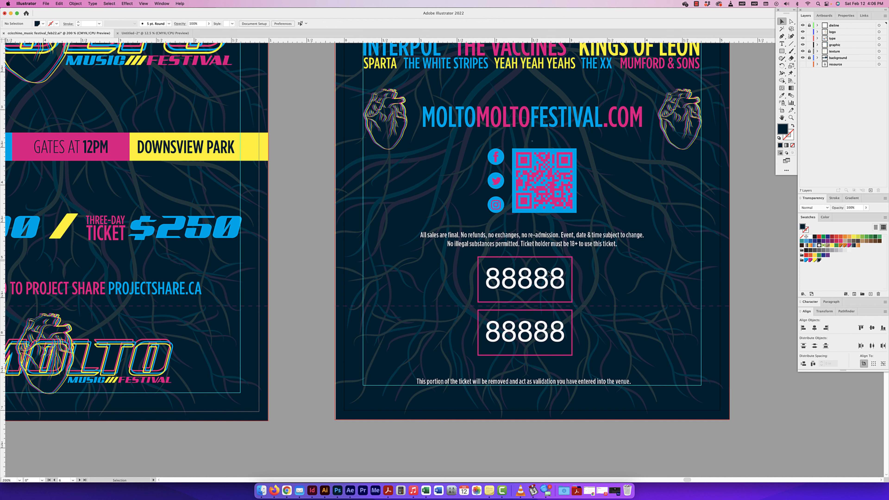
# Step: Inspect the two 88888 placeholder text objects on the ticket back together
pyautogui.click(542, 280)
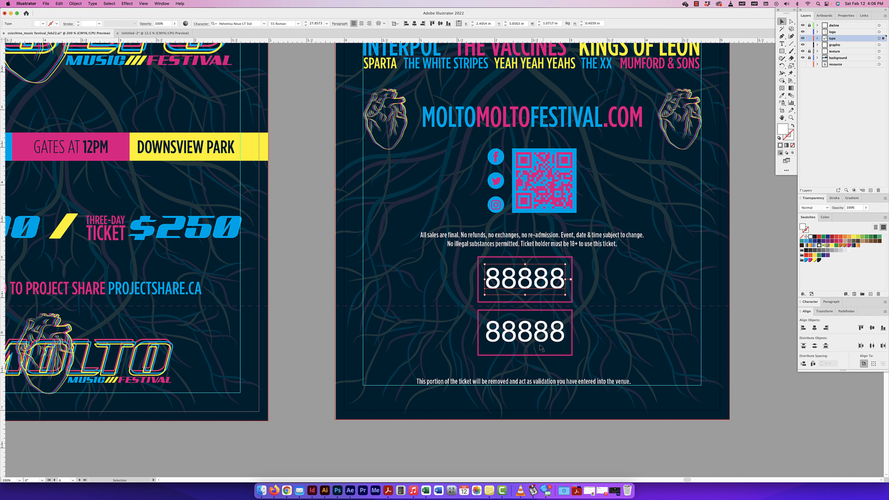
pyautogui.keyDown('shift'); pyautogui.click(544, 332); pyautogui.keyUp('shift')
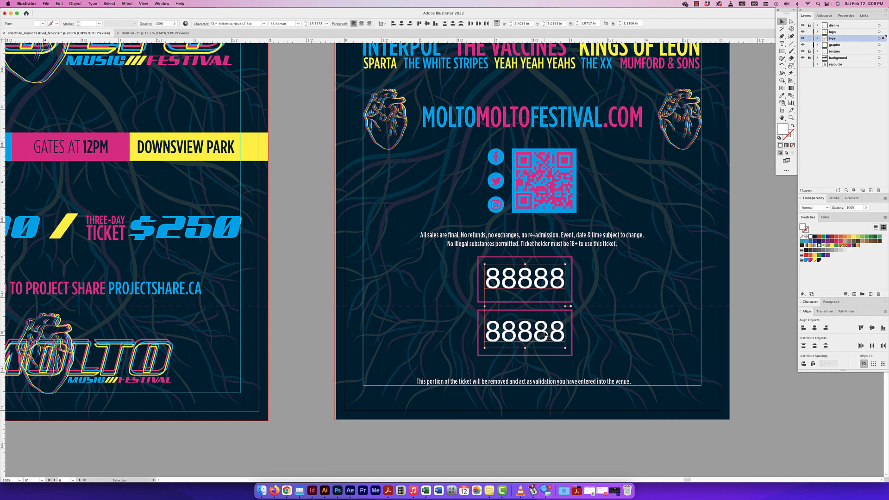
pyautogui.click(647, 262)
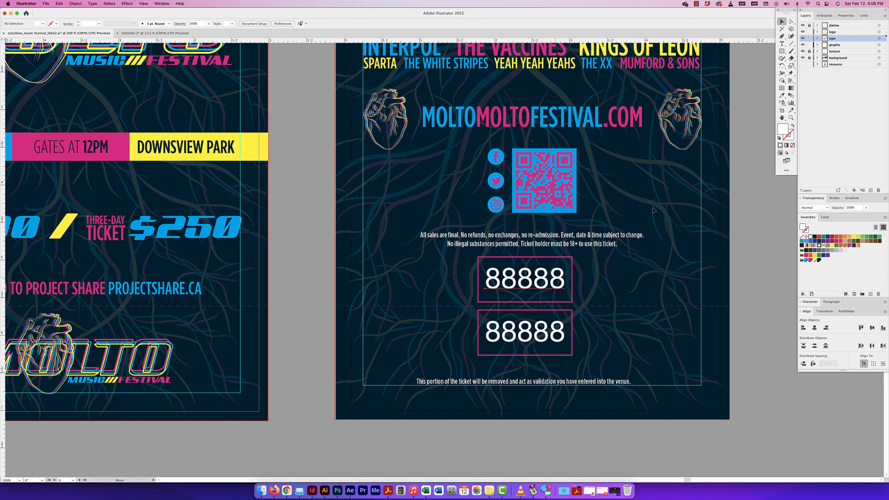
# Step: Try moving the two 88888 placeholder numbers out of their frames, and undo the moves
pyautogui.moveTo(525, 279); pyautogui.dragTo(639, 187)
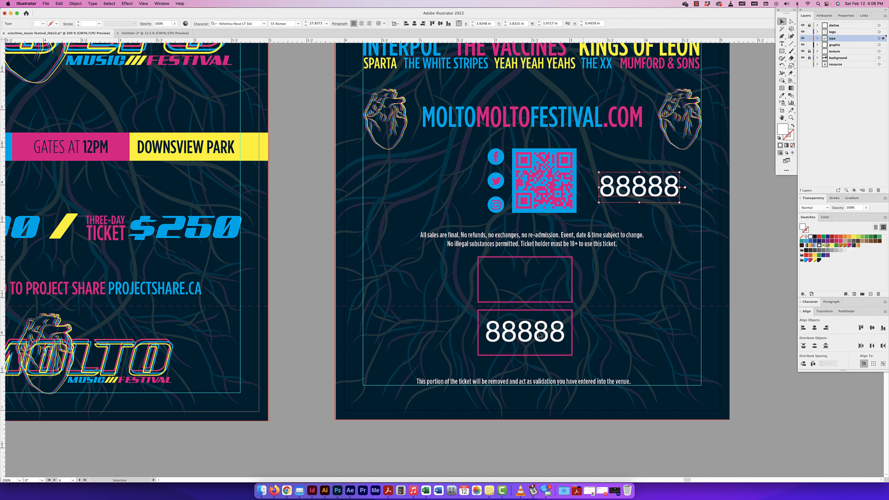
pyautogui.moveTo(540, 336); pyautogui.dragTo(421, 359)
pyautogui.press('super+z')
pyautogui.press('super+z')
pyautogui.press('super+z')
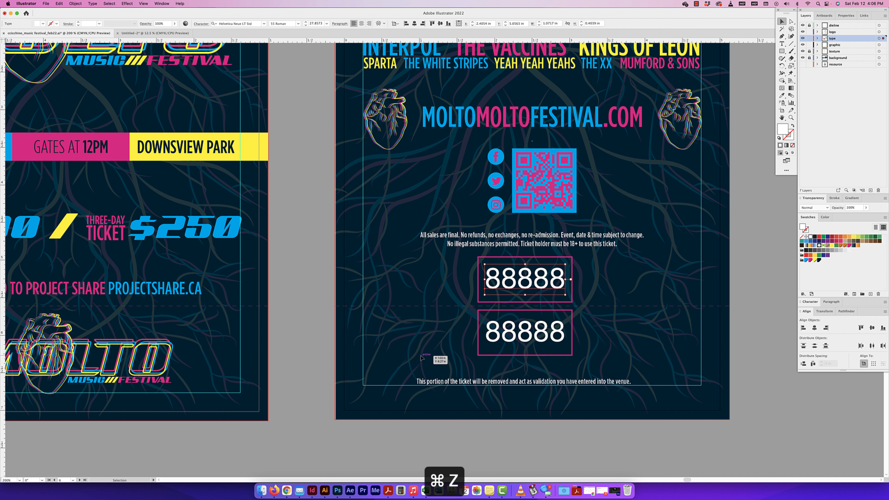
pyautogui.click(730, 323)
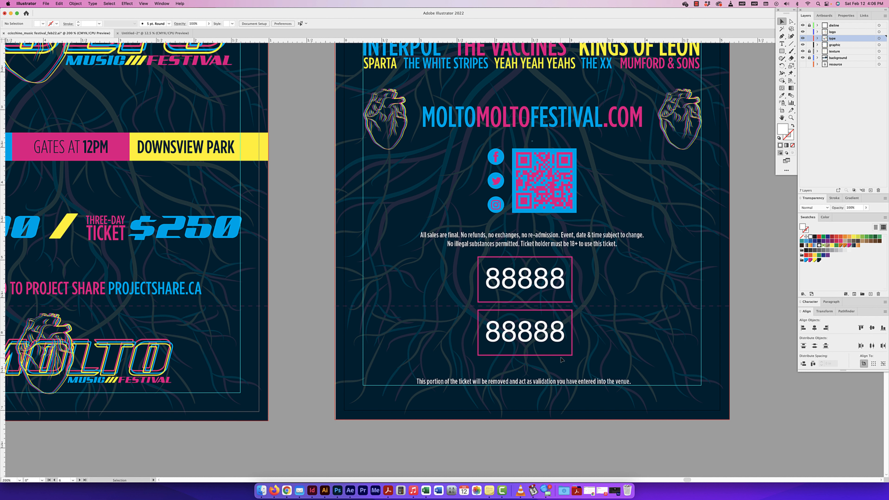
# Step: Check the ticket back's placeholder numbers without their frames by hiding the dieline layer, and show the layer again
pyautogui.click(552, 335)
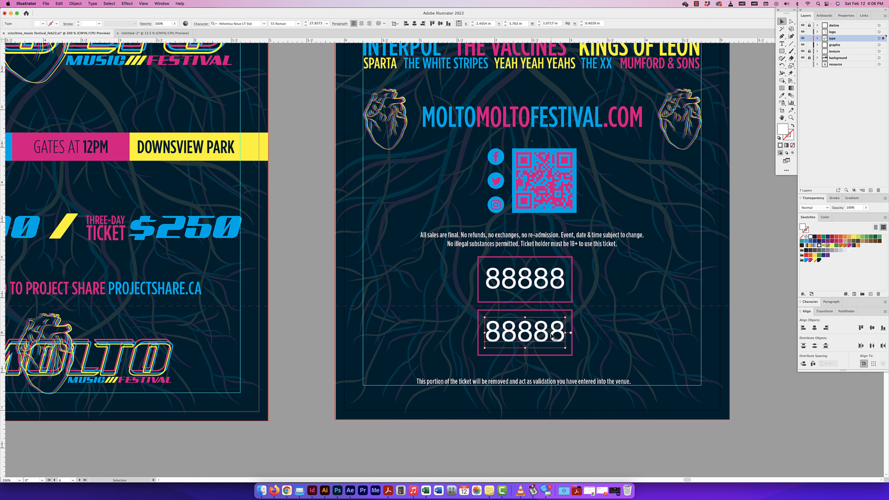
pyautogui.click(575, 262)
pyautogui.click(802, 26)
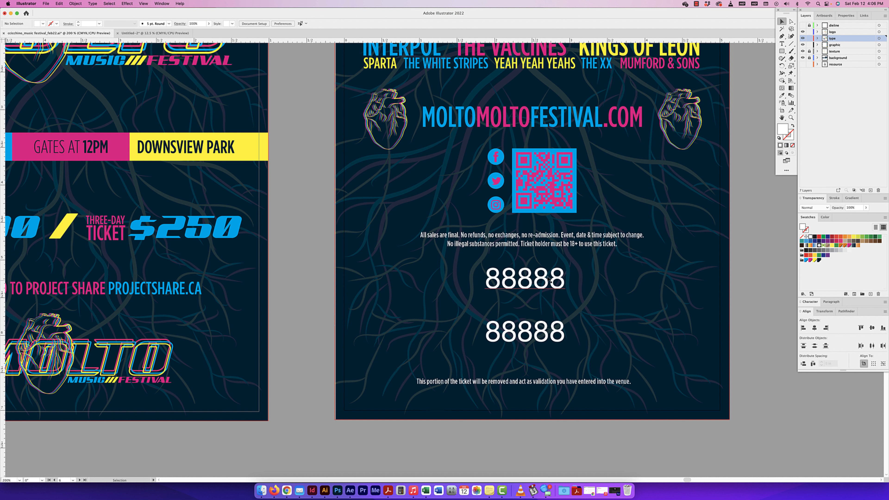
pyautogui.click(802, 25)
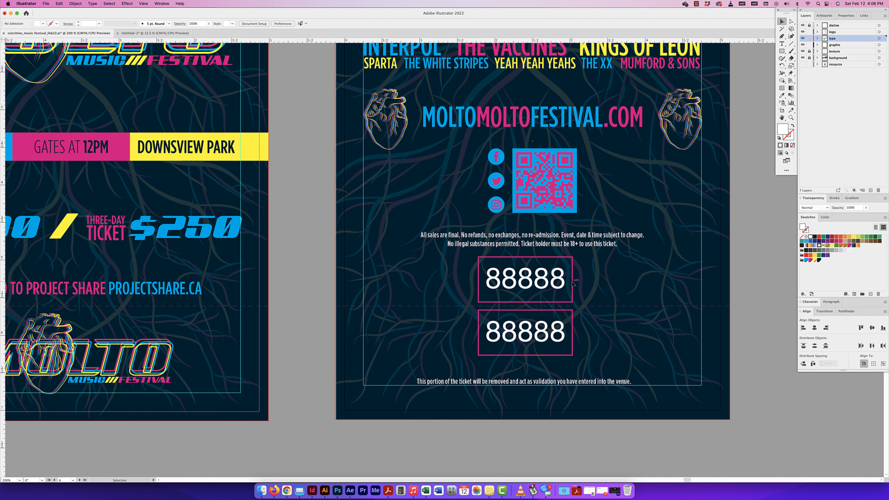
# Step: Copy the upper 88888 placeholder number from the ticket back and switch to the untitled artboard document
pyautogui.hscroll(-1, 572, 284)
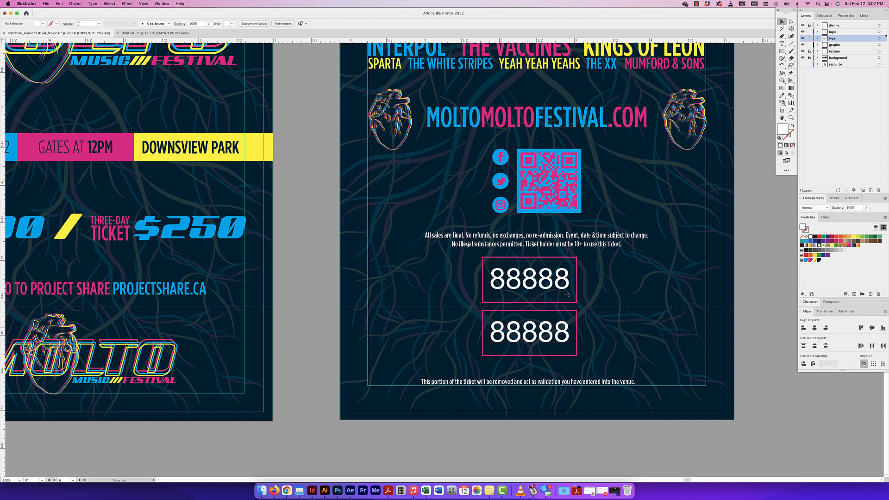
pyautogui.click(562, 283)
pyautogui.press('super+c')
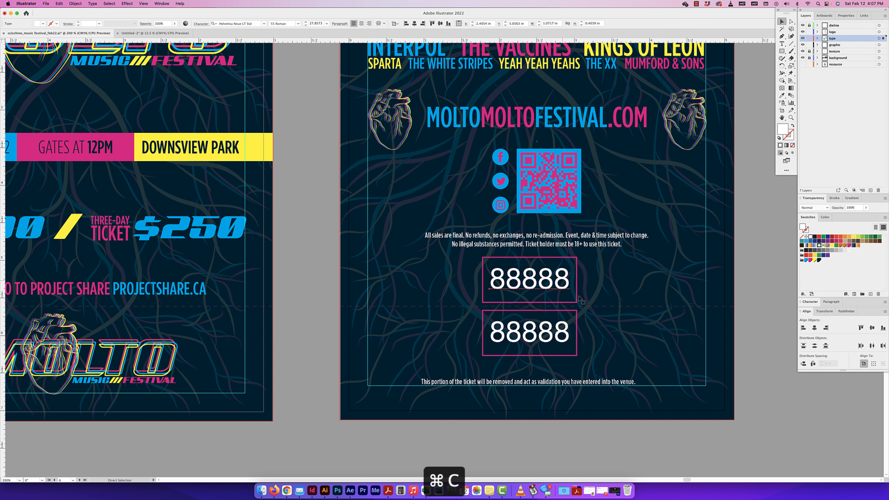
pyautogui.moveTo(595, 305); pyautogui.dragTo(597, 304)
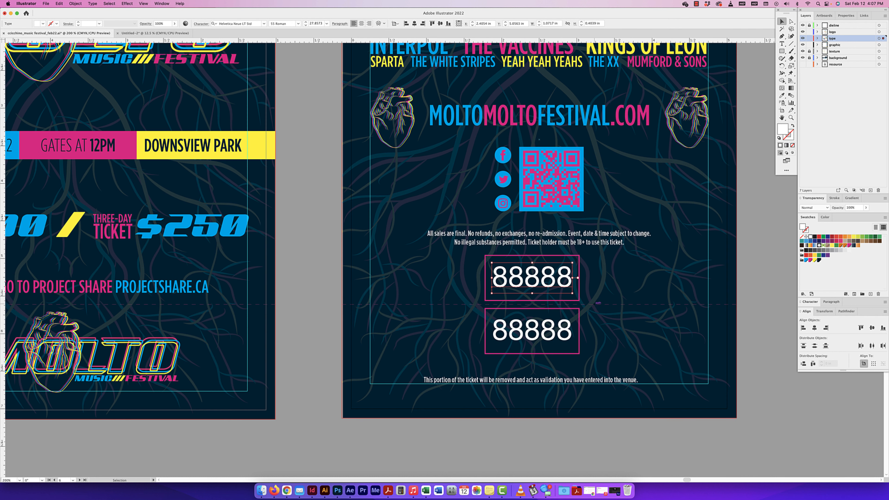
pyautogui.click(155, 32)
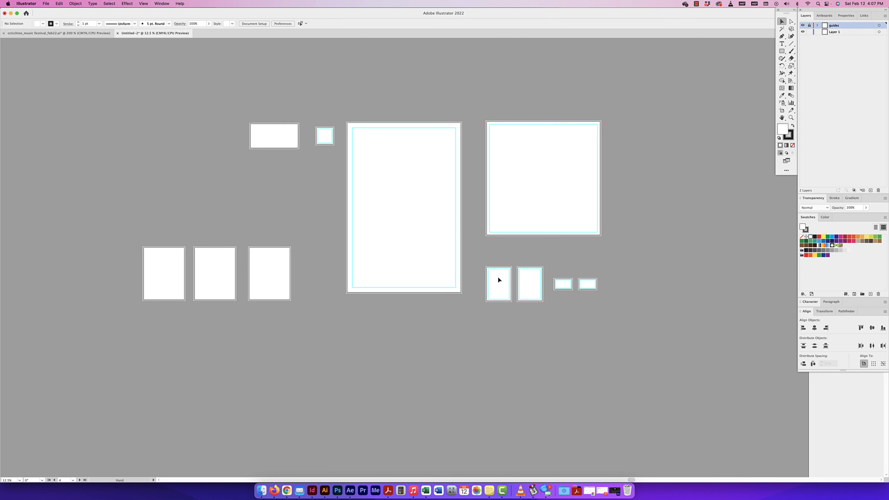
# Step: On Layer 1, draw a horizontal line 5.5 in long from bleed edge to bleed edge across the lower part of the second ticket artboard
pyautogui.press('super+equal')
pyautogui.press('super+equal')
pyautogui.press('super+equal')
pyautogui.press('super+equal')
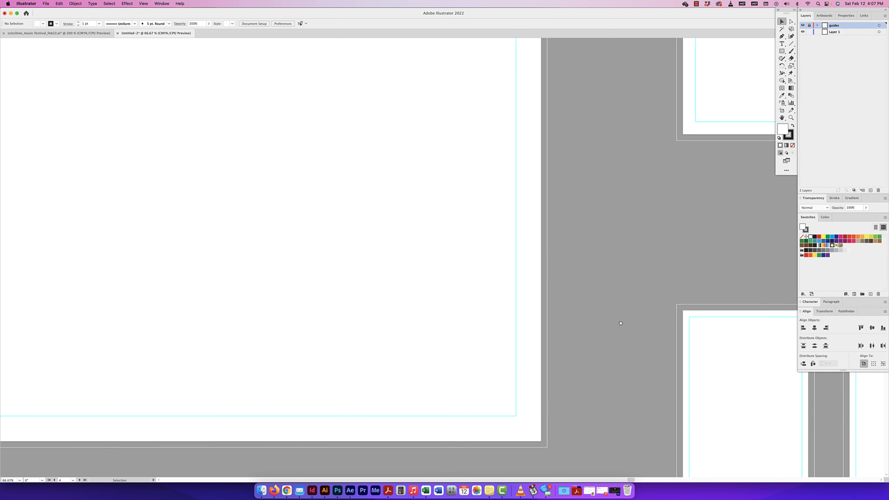
pyautogui.moveTo(478, 219); pyautogui.dragTo(234, 52)
pyautogui.moveTo(502, 262); pyautogui.dragTo(460, 239)
pyautogui.press('super+equal')
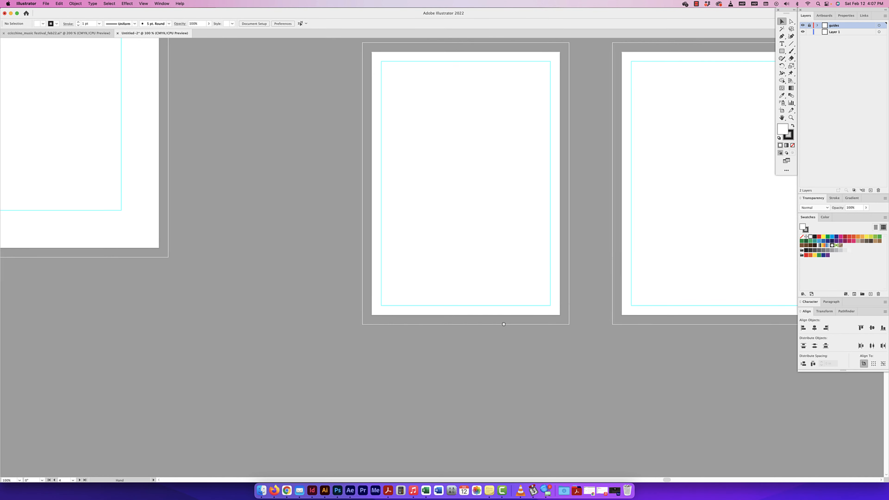
pyautogui.moveTo(573, 276); pyautogui.dragTo(481, 329)
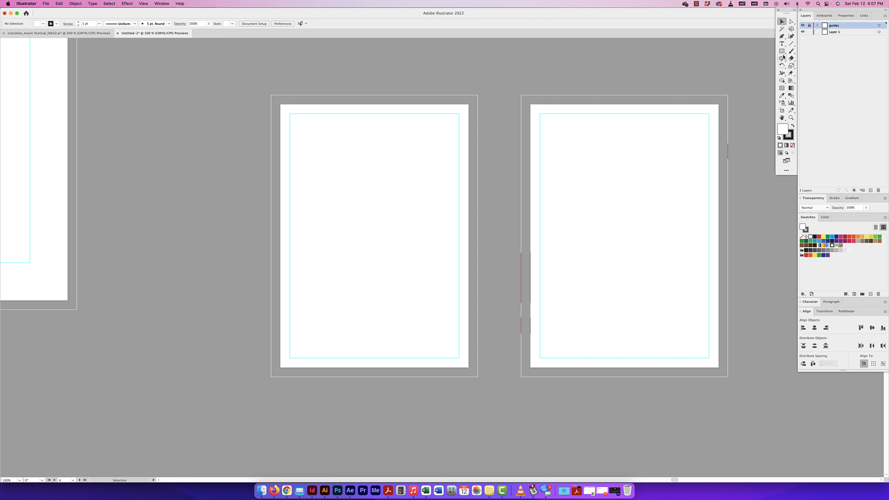
pyautogui.click(791, 44)
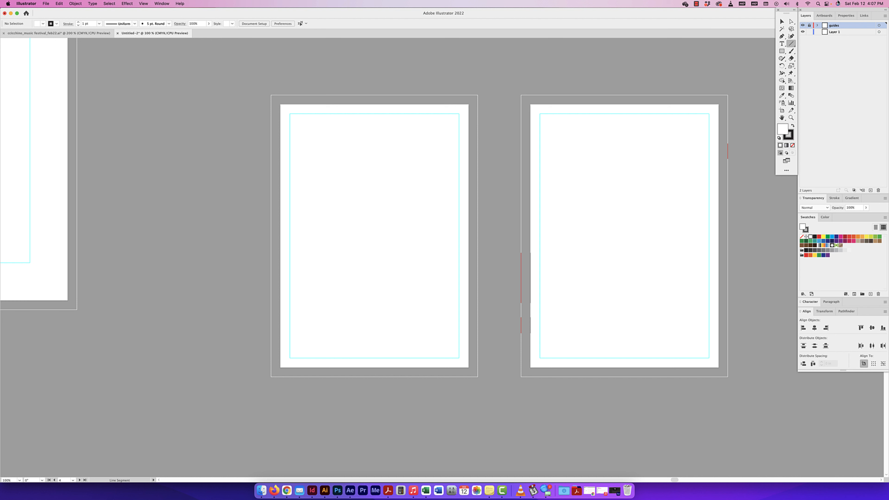
pyautogui.click(833, 34)
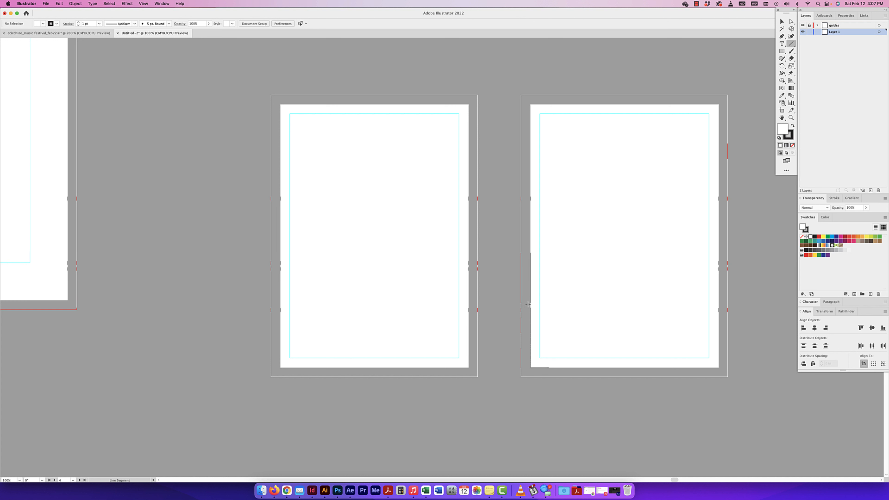
pyautogui.moveTo(521, 304); pyautogui.dragTo(727, 304)
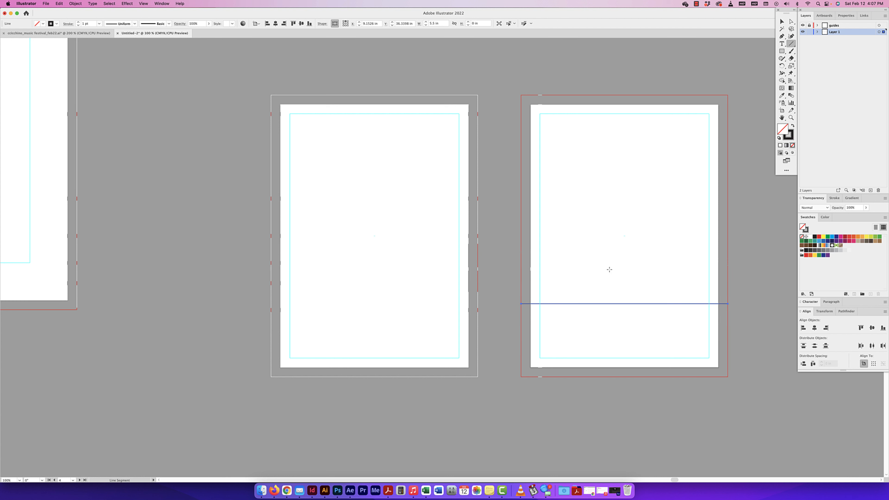
pyautogui.click(781, 21)
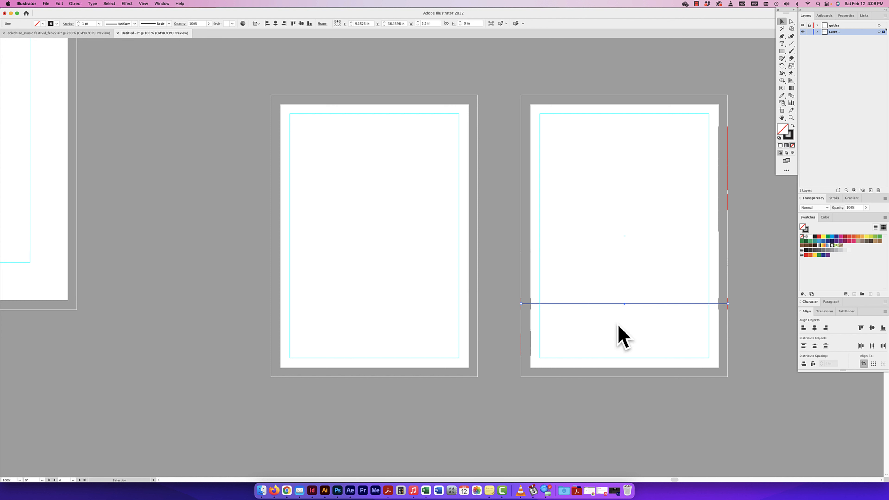
# Step: Set the perforation line's stroke colour to the magenta swatch
pyautogui.scroll(1, 722, 295)
pyautogui.hscroll(1, 722, 295)
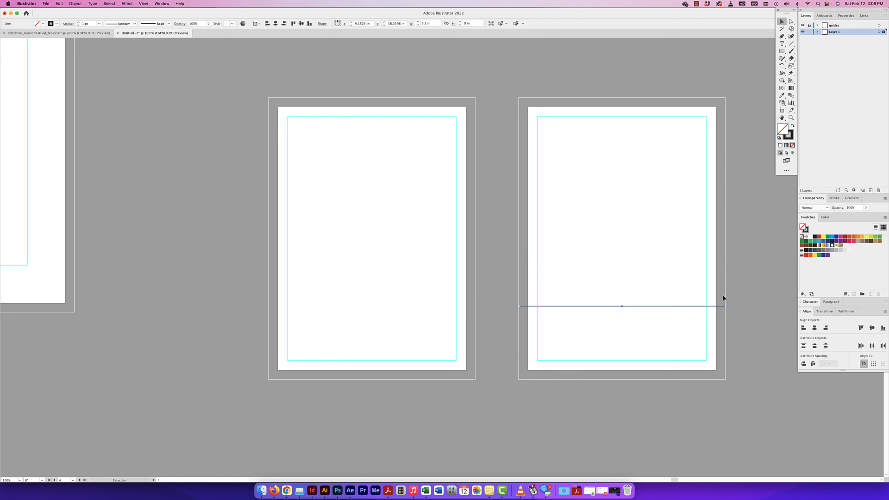
pyautogui.click(790, 137)
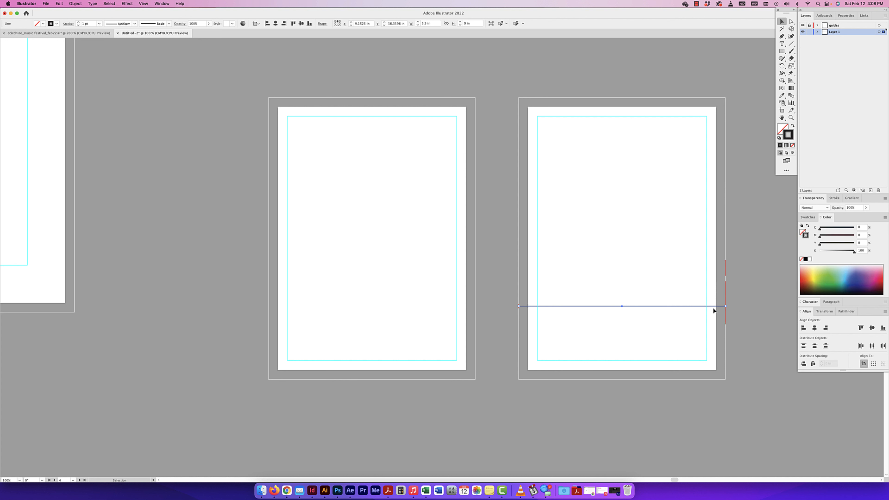
pyautogui.click(808, 217)
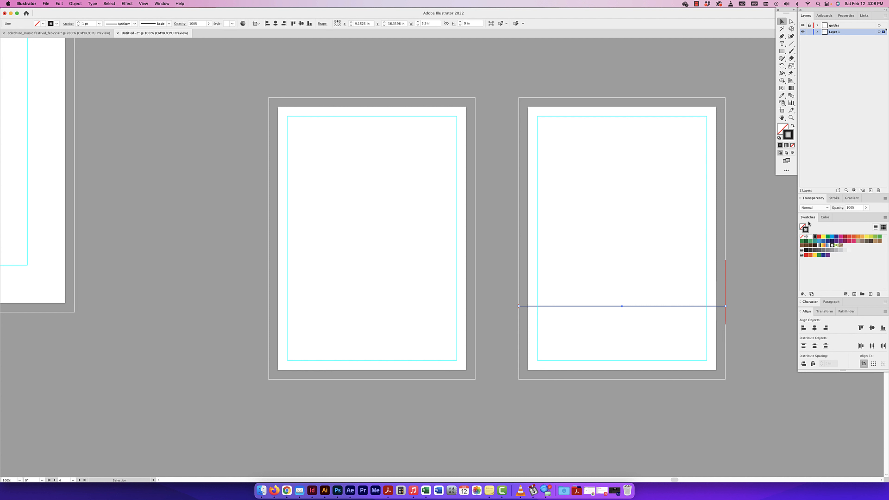
pyautogui.click(841, 238)
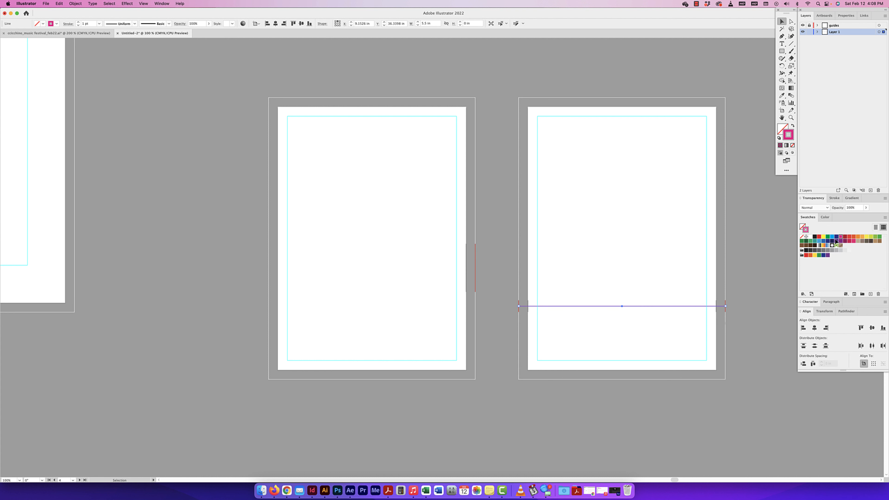
# Step: Make the perforation line dashed with a 3 pt dash and a 3 pt gap
pyautogui.click(834, 198)
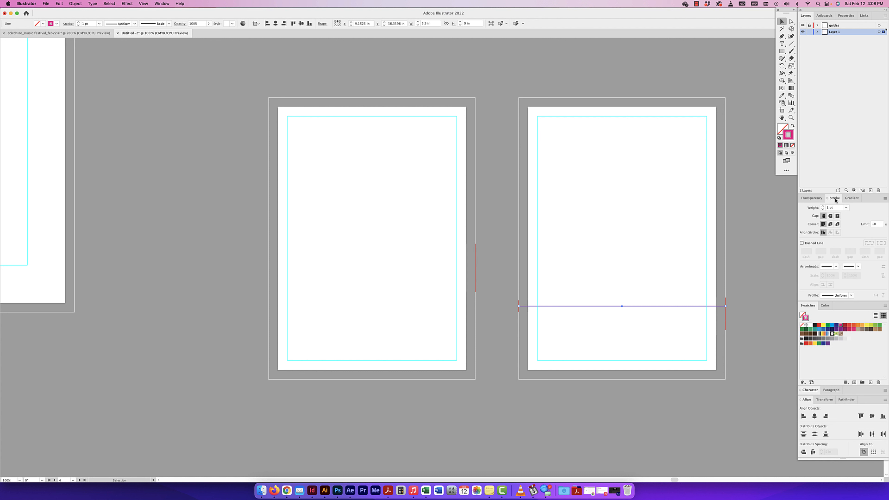
pyautogui.click(802, 243)
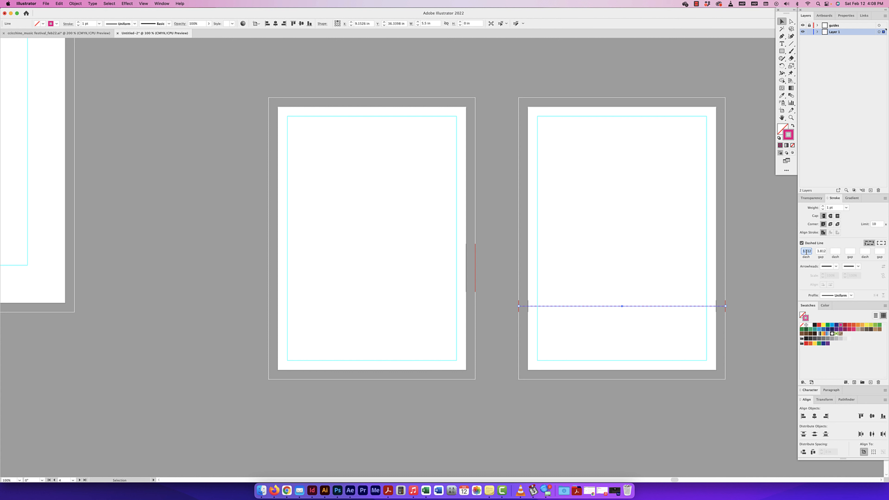
pyautogui.write('3')
pyautogui.press('Tab')
pyautogui.write('3')
pyautogui.click(834, 252)
pyautogui.click(849, 252)
pyautogui.click(863, 252)
pyautogui.press('Return')
pyautogui.click(722, 319)
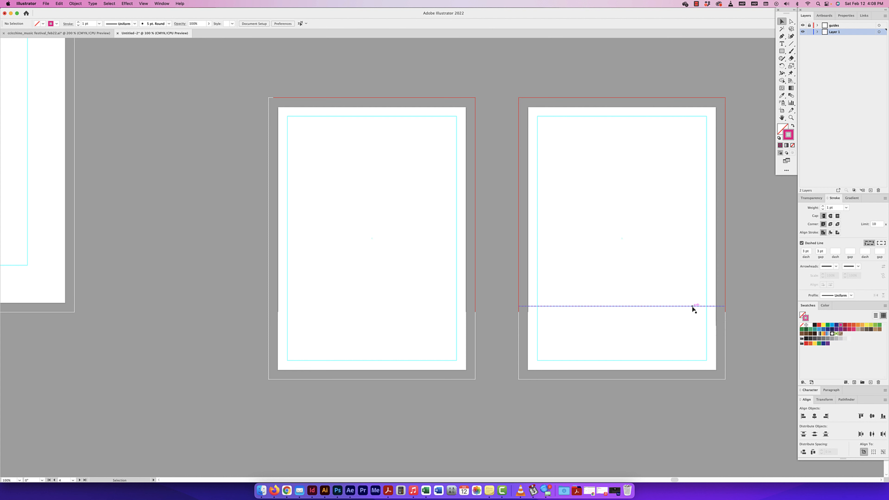
# Step: Check the dashed perforation line up close and open its stroke weight for editing
pyautogui.press('super+equal')
pyautogui.press('super+equal')
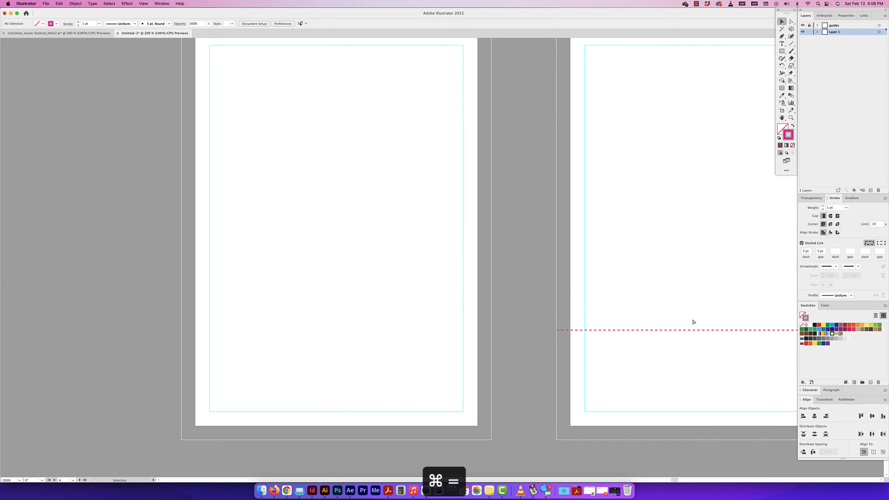
pyautogui.press('super+equal')
pyautogui.moveTo(716, 322); pyautogui.dragTo(347, 257)
pyautogui.click(644, 338)
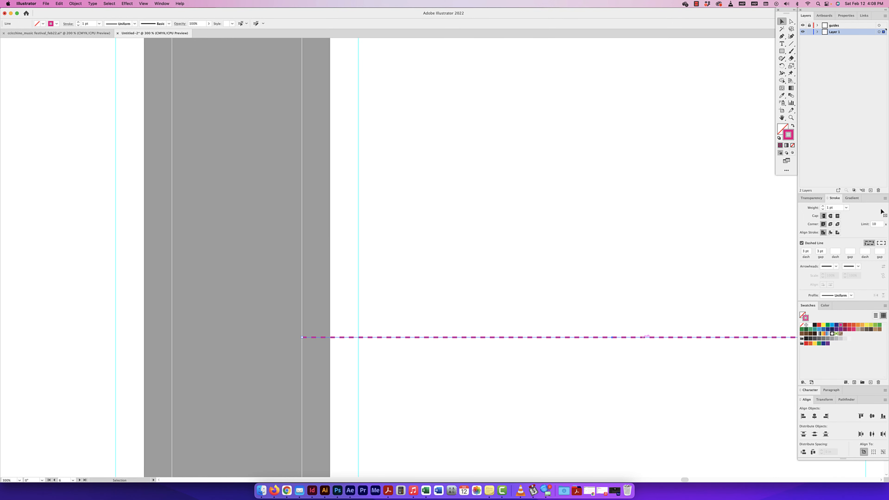
pyautogui.click(823, 208)
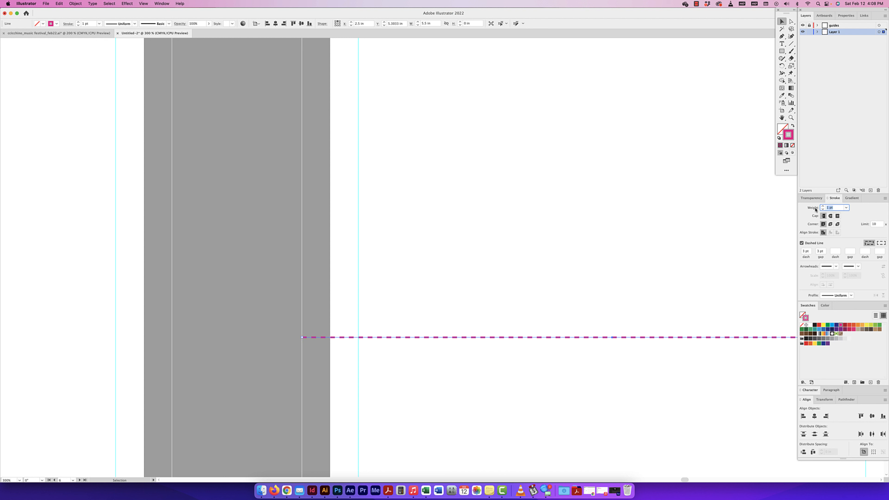
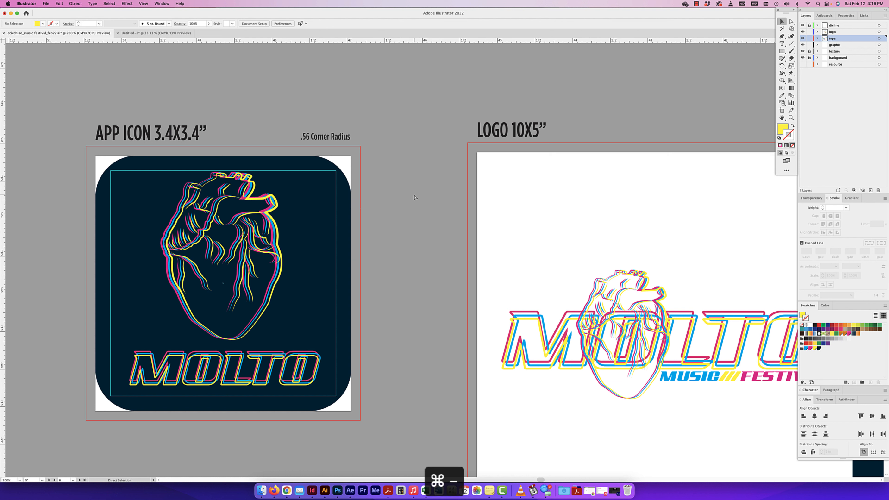
# Step: Examine the app icon and 10x5 in logo artboards of the reference document, in overview and up close
pyautogui.press('super+minus')
pyautogui.press('super+minus')
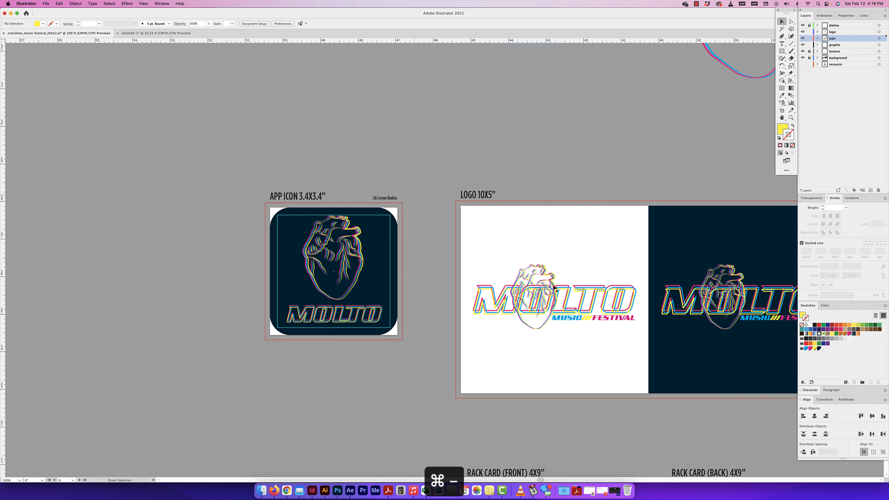
pyautogui.press('super+minus')
pyautogui.press('super+minus')
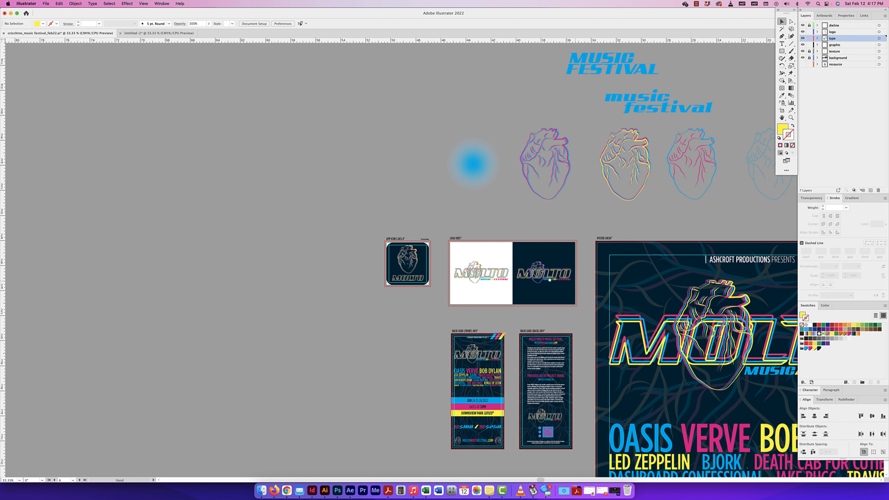
pyautogui.hscroll(1, 542, 280)
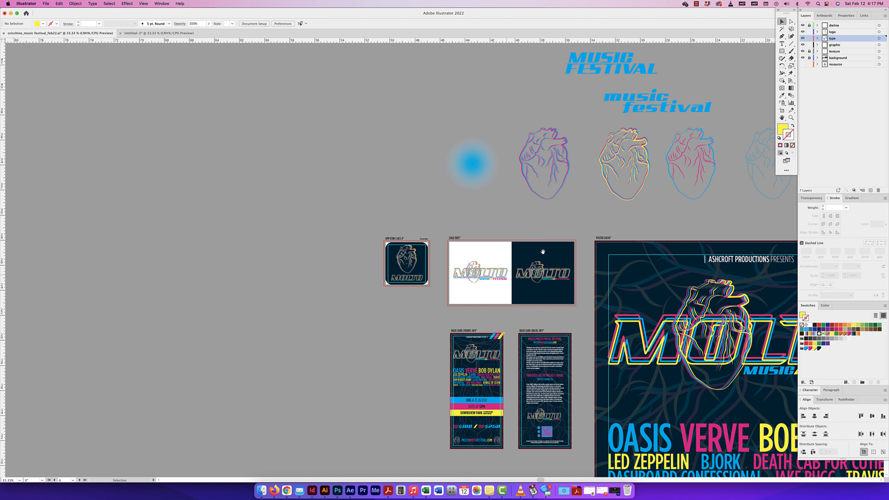
pyautogui.hscroll(2, 542, 251)
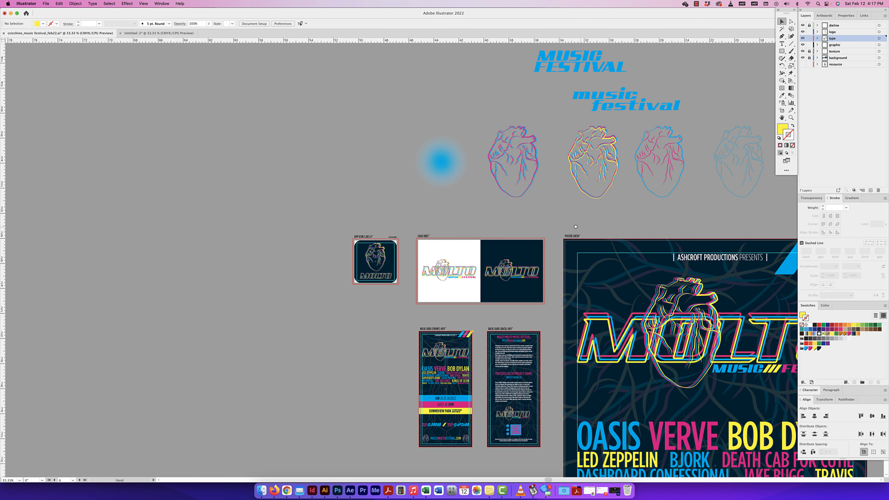
pyautogui.hscroll(3, 575, 226)
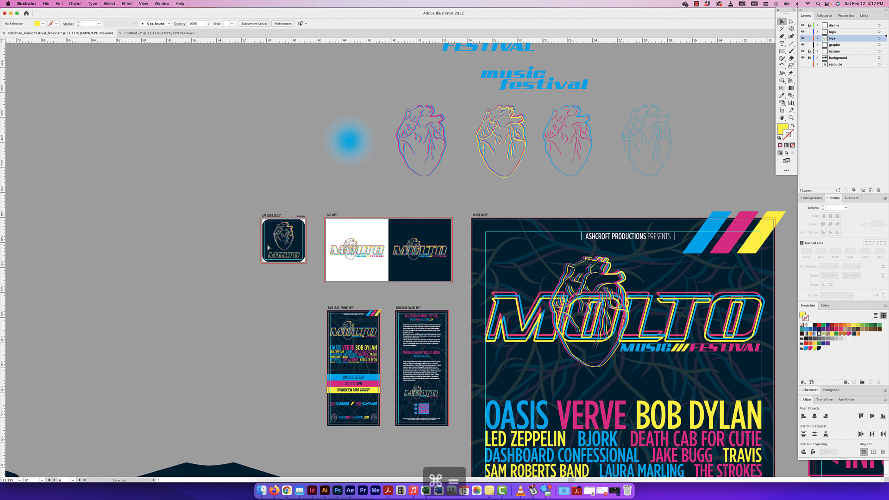
pyautogui.press('super+equal')
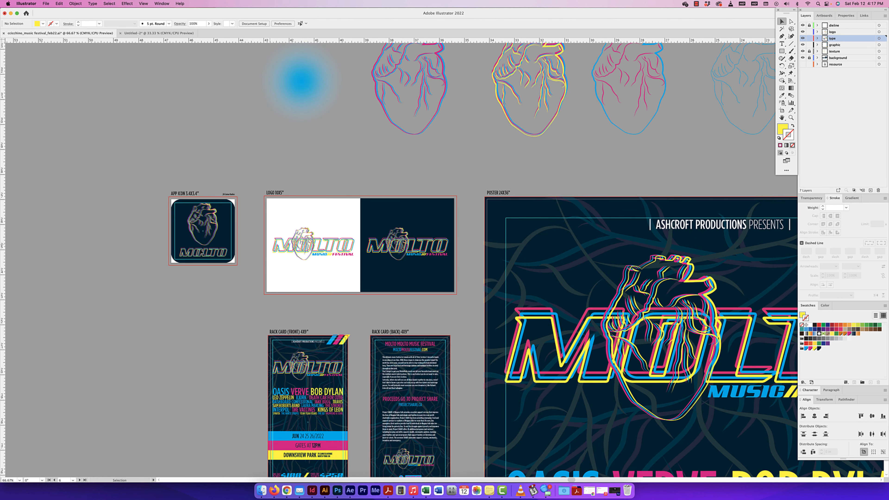
pyautogui.press('super+equal')
pyautogui.press('super+equal')
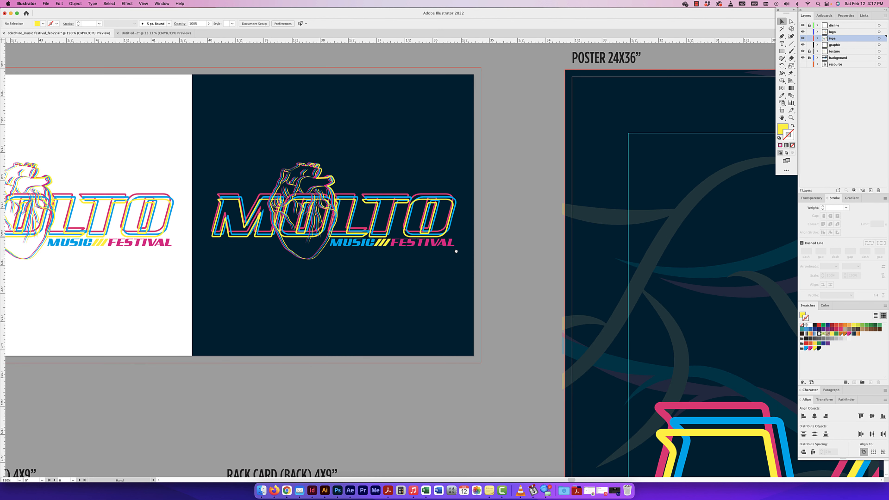
pyautogui.moveTo(140, 238); pyautogui.dragTo(456, 252)
pyautogui.moveTo(109, 215); pyautogui.dragTo(302, 252)
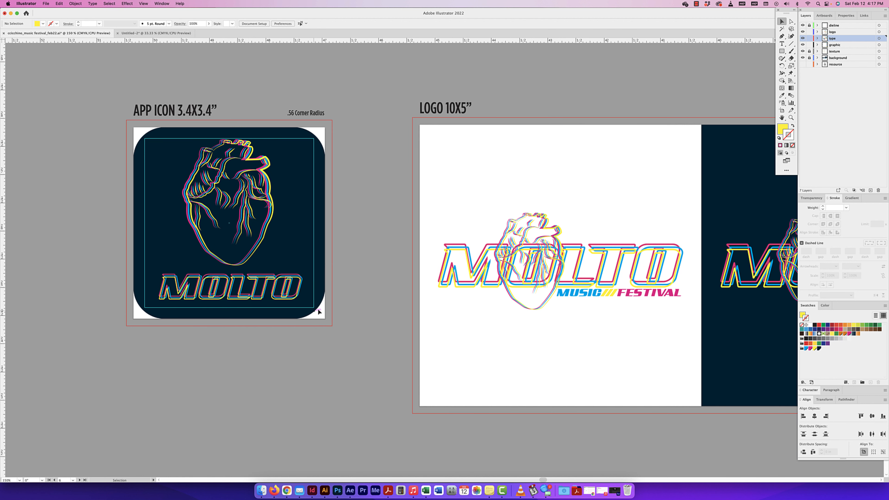
# Step: Hide the dieline layer and inspect the logo artboard's white and dark versions without labels
pyautogui.click(802, 25)
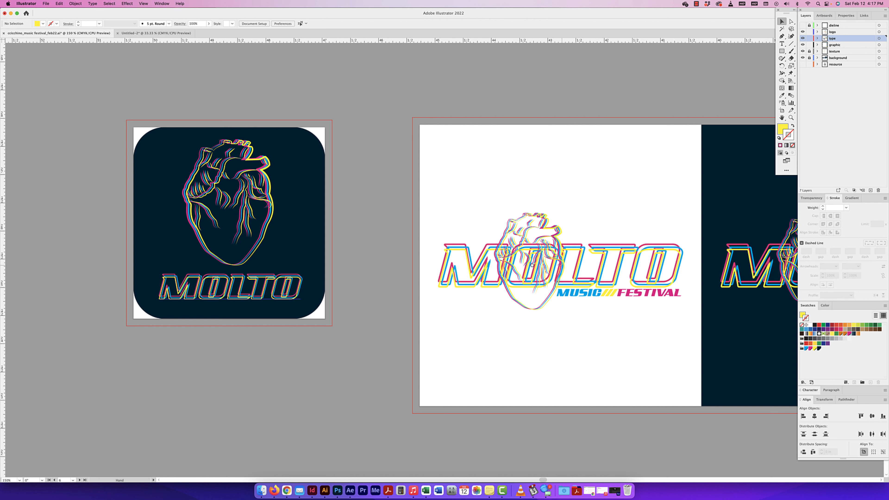
pyautogui.moveTo(454, 258); pyautogui.dragTo(178, 233)
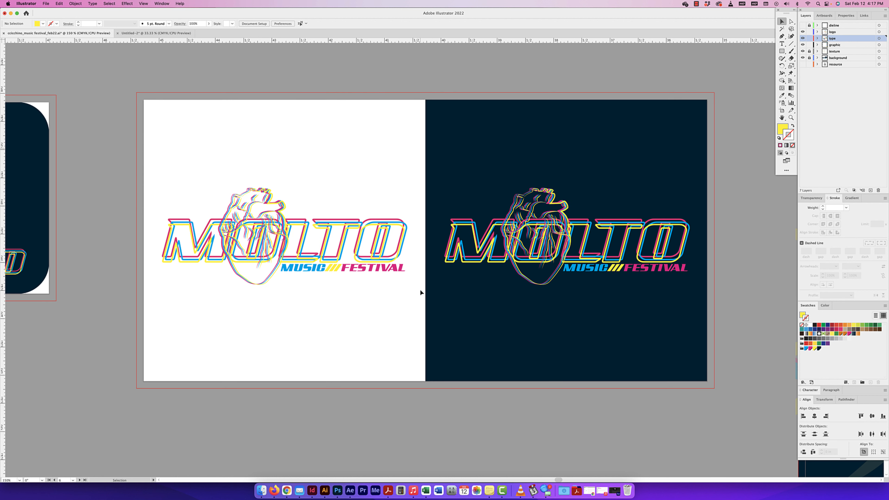
pyautogui.click(466, 126)
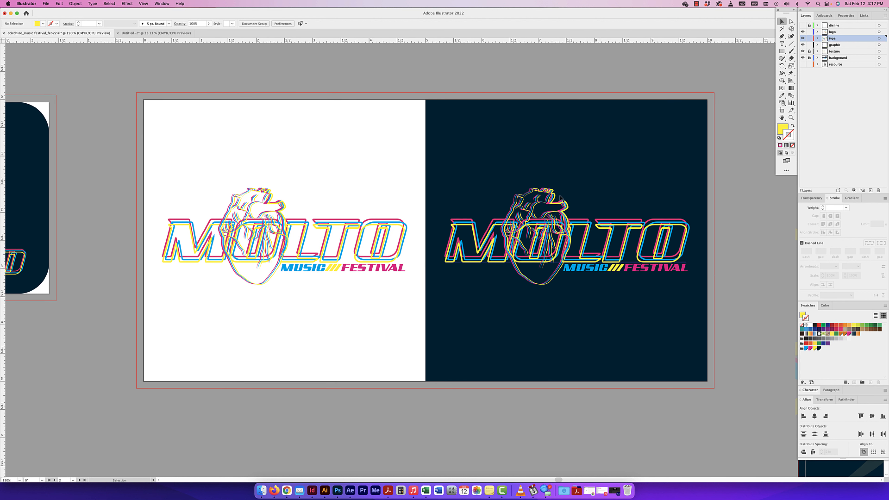
pyautogui.hscroll(5, 377, 135)
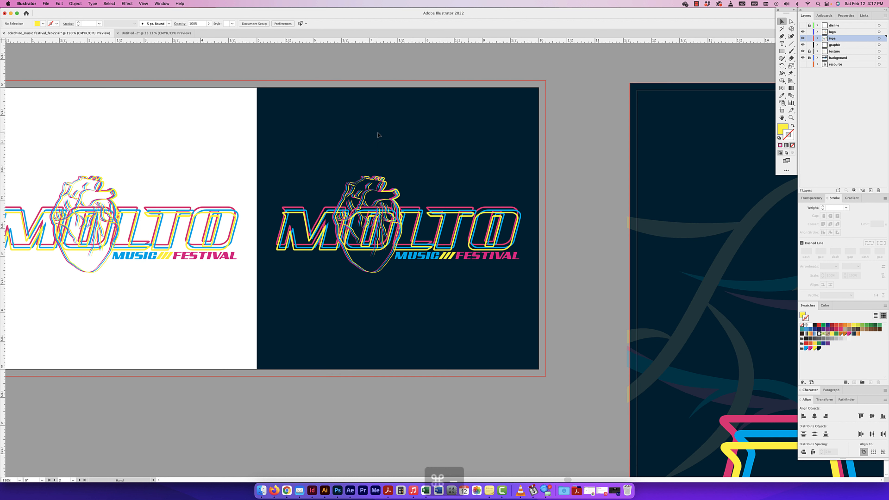
# Step: Examine the full poster artboard, briefly selecting its large MOLTO logo and clearing the selection
pyautogui.press('super+minus')
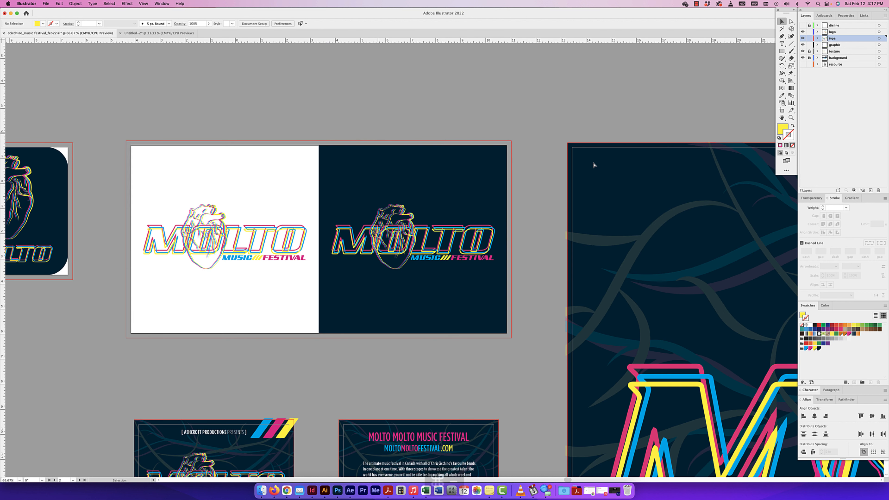
pyautogui.press('super+minus')
pyautogui.press('super+minus')
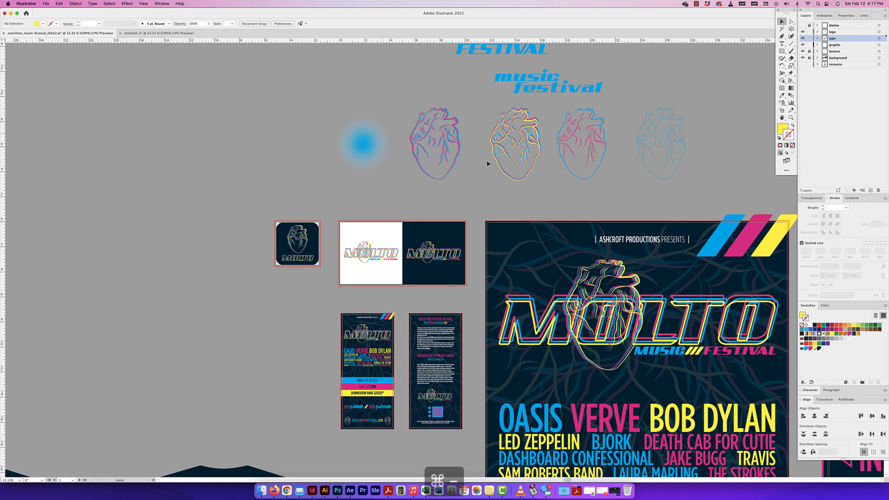
pyautogui.click(645, 290)
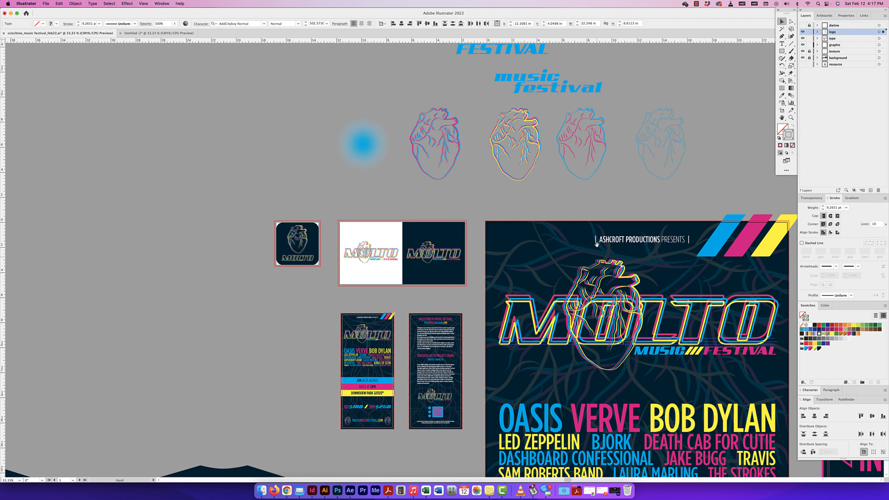
pyautogui.press('super+minus')
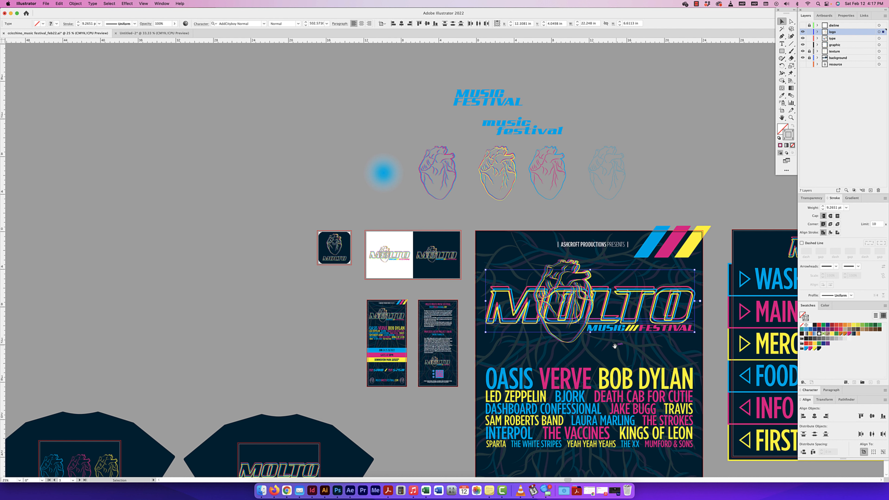
pyautogui.moveTo(617, 347); pyautogui.dragTo(606, 326)
pyautogui.moveTo(516, 239); pyautogui.dragTo(430, 153)
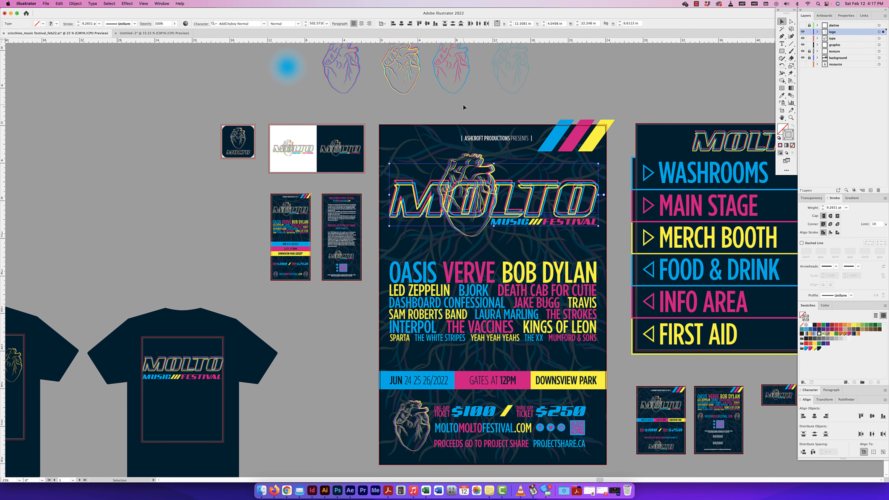
pyautogui.press('space')
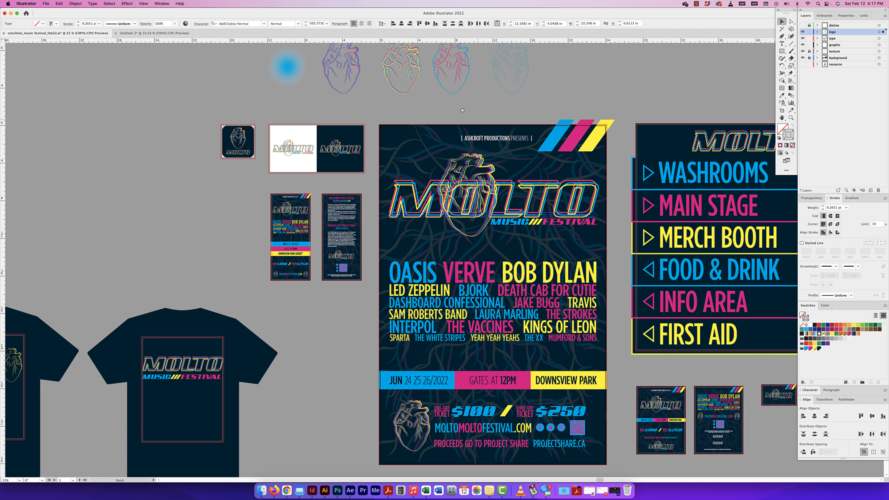
pyautogui.moveTo(462, 110); pyautogui.dragTo(441, 96)
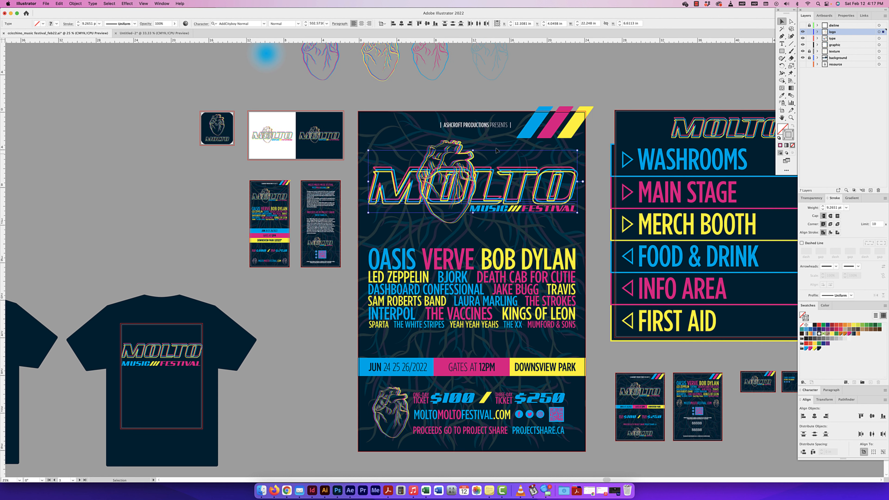
pyautogui.click(508, 98)
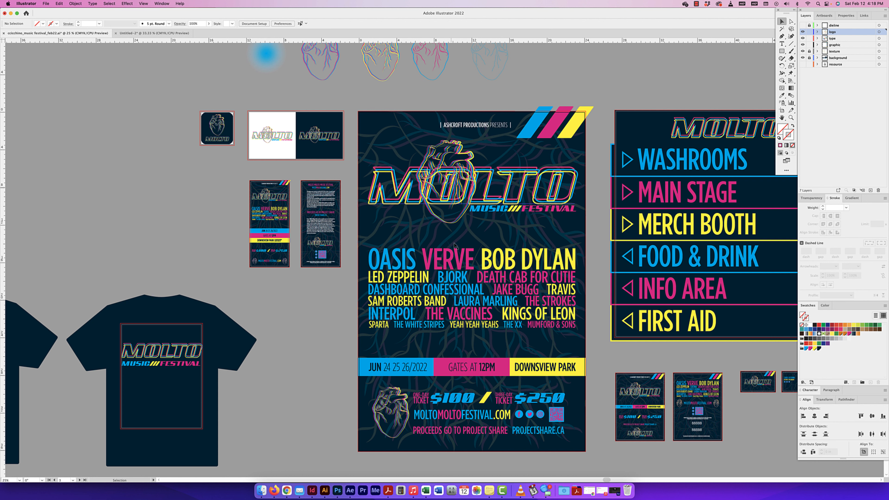
pyautogui.hscroll(-1, 454, 260)
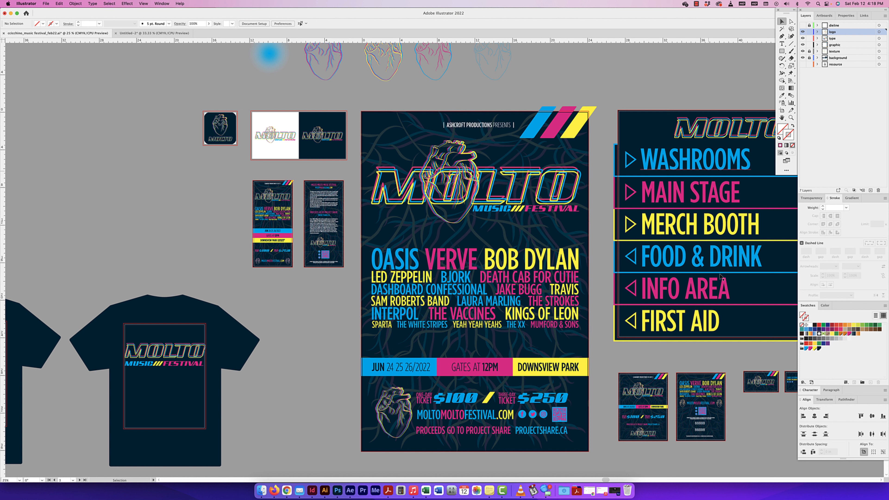
pyautogui.hscroll(1, 539, 247)
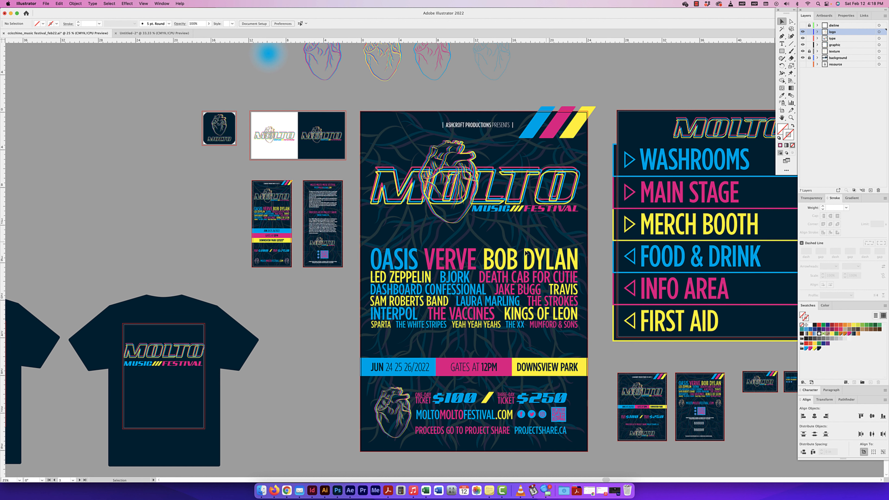
pyautogui.hscroll(-1, 525, 252)
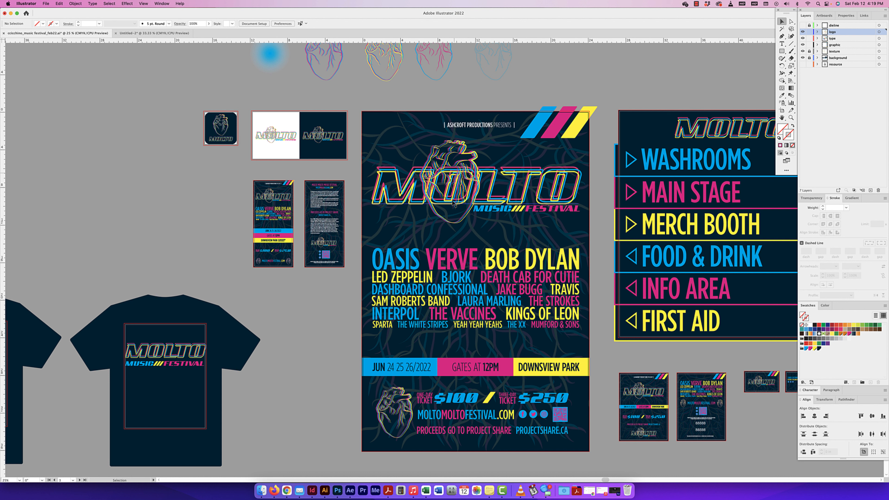
pyautogui.scroll(-1, 428, 255)
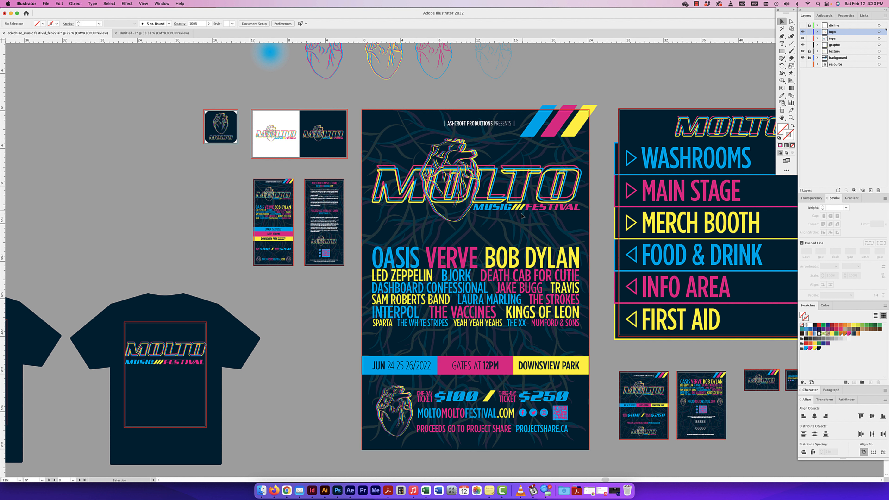
pyautogui.scroll(1, 469, 224)
pyautogui.hscroll(1, 468, 224)
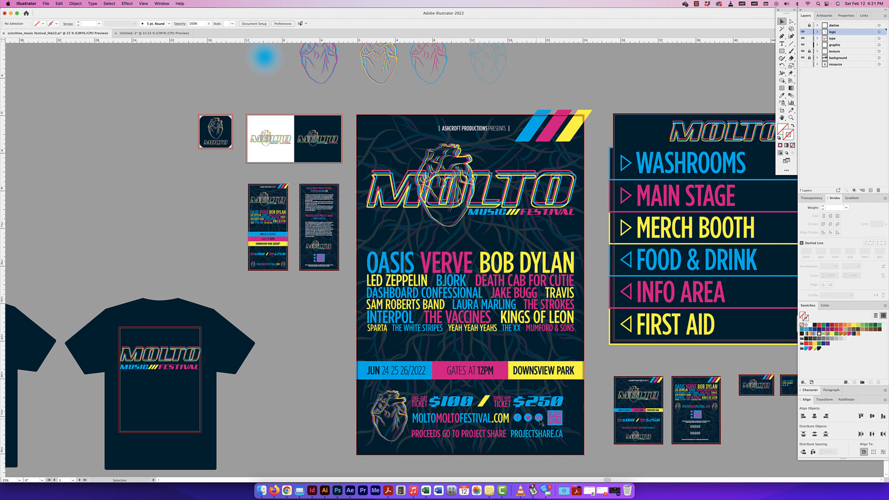
# Step: Examine the poster's lower section with the date bar, ticket prices, website, social icons and QR code
pyautogui.press('super+1')
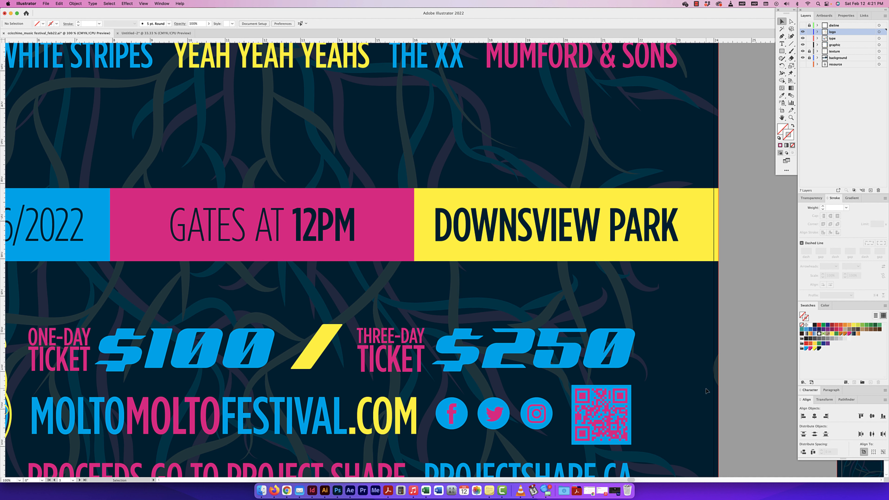
pyautogui.press('super+minus')
pyautogui.press('super+minus')
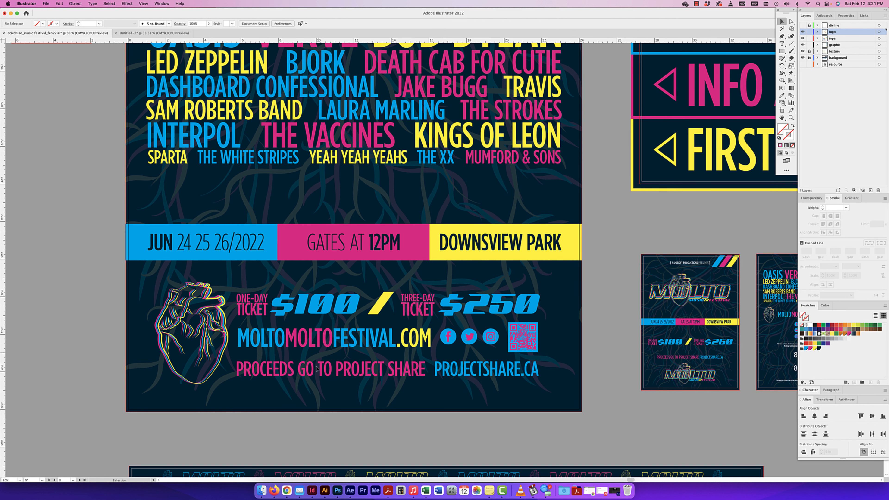
pyautogui.hscroll(1, 381, 371)
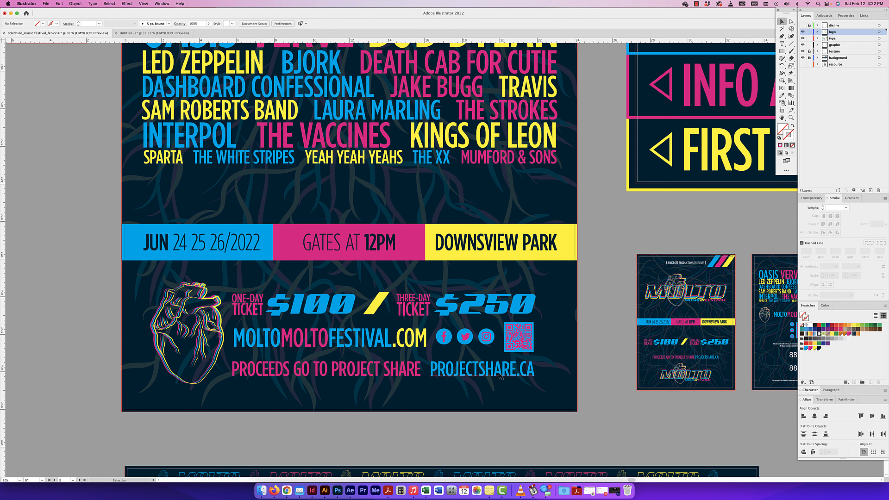
pyautogui.press('super+minus')
pyautogui.press('super+minus')
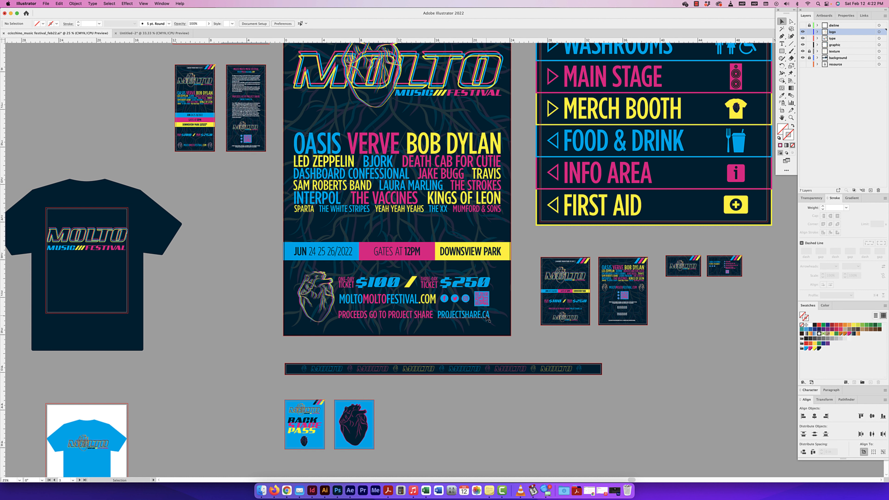
# Step: Check the texture layer's effect on the poster by toggling its visibility, and look over the surrounding artboards
pyautogui.scroll(2, 488, 317)
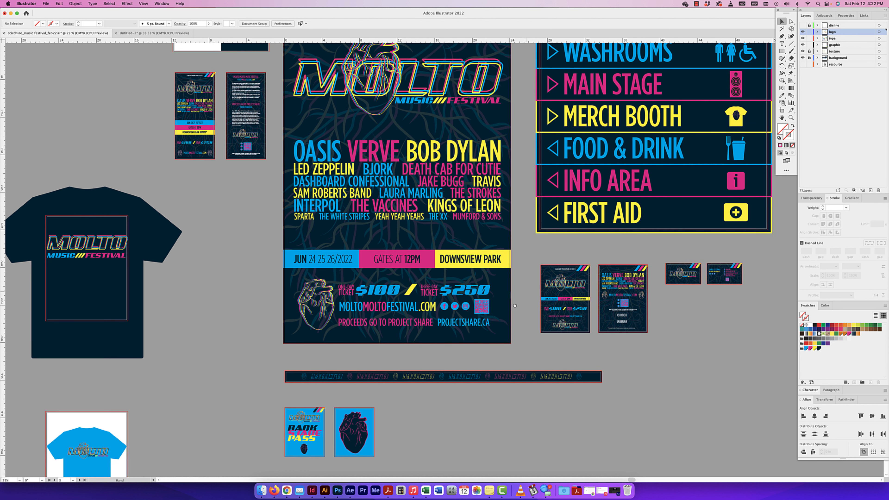
pyautogui.moveTo(526, 290); pyautogui.dragTo(499, 321)
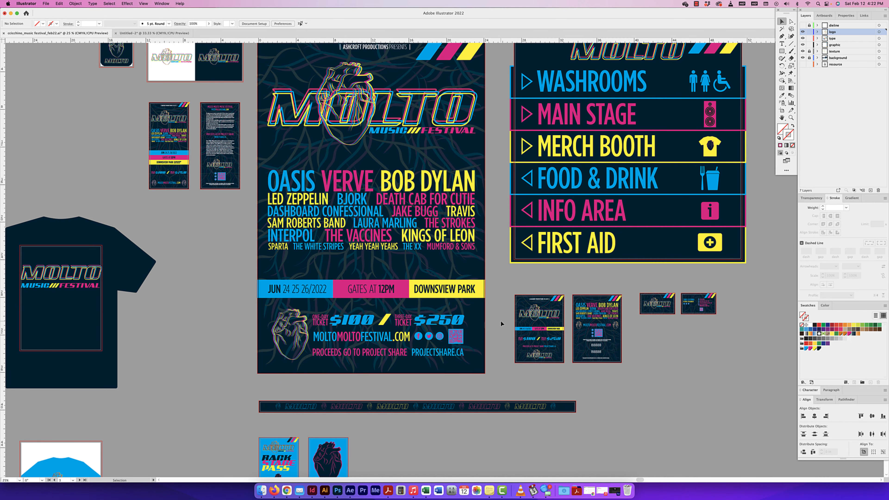
pyautogui.moveTo(388, 221); pyautogui.dragTo(403, 265)
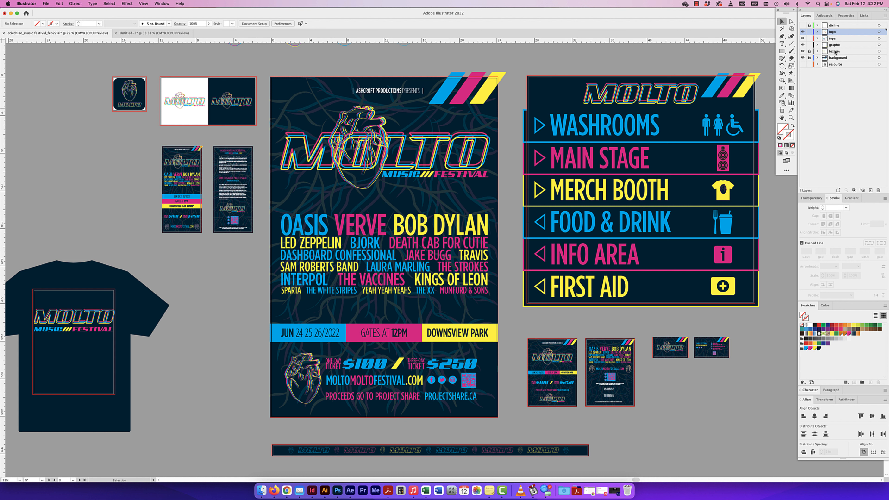
pyautogui.click(802, 52)
pyautogui.hscroll(-3, 471, 189)
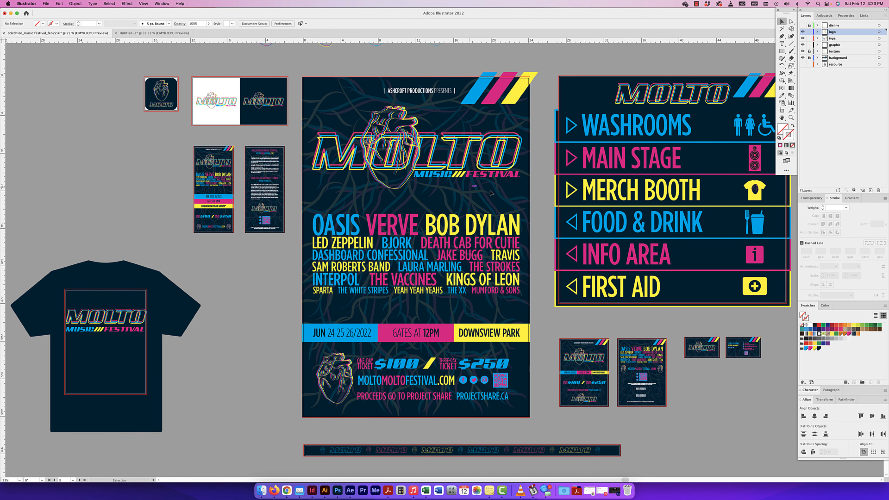
pyautogui.hscroll(-2, 491, 193)
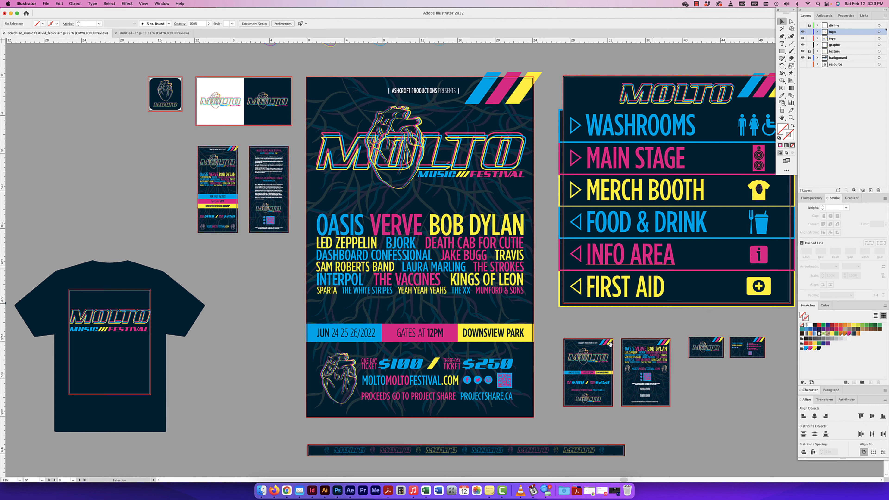
pyautogui.scroll(-3, 516, 284)
pyautogui.hscroll(5, 516, 284)
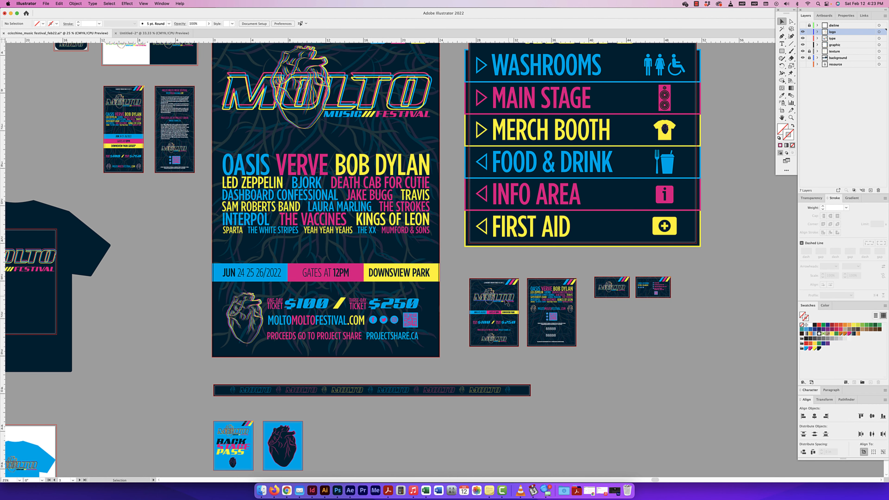
# Step: Show the dieline layer with its artboard labels and guides, and examine the front of the 5x7" ticket
pyautogui.scroll(3, 502, 306)
pyautogui.scroll(2, 503, 306)
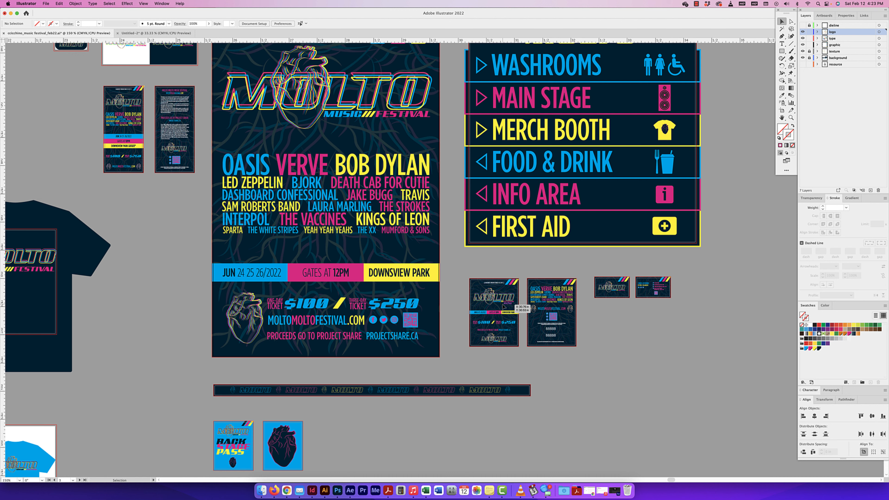
pyautogui.press('super+minus')
pyautogui.press('super+minus')
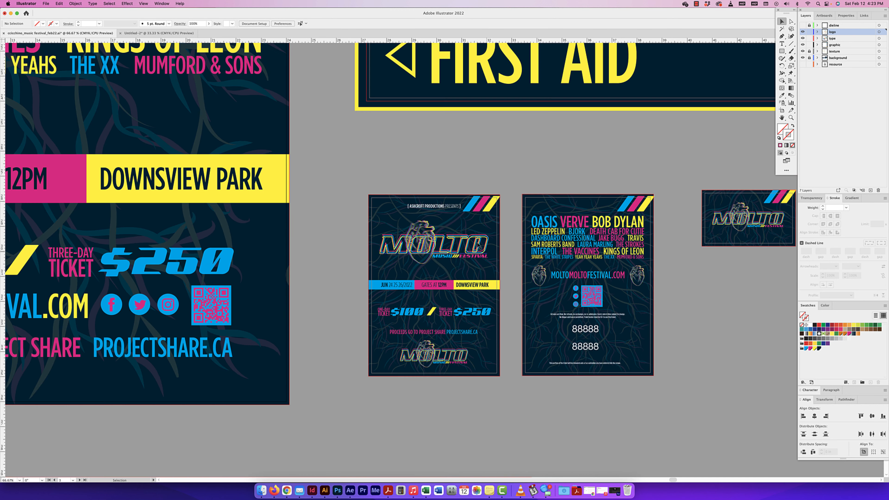
pyautogui.hscroll(1, 452, 322)
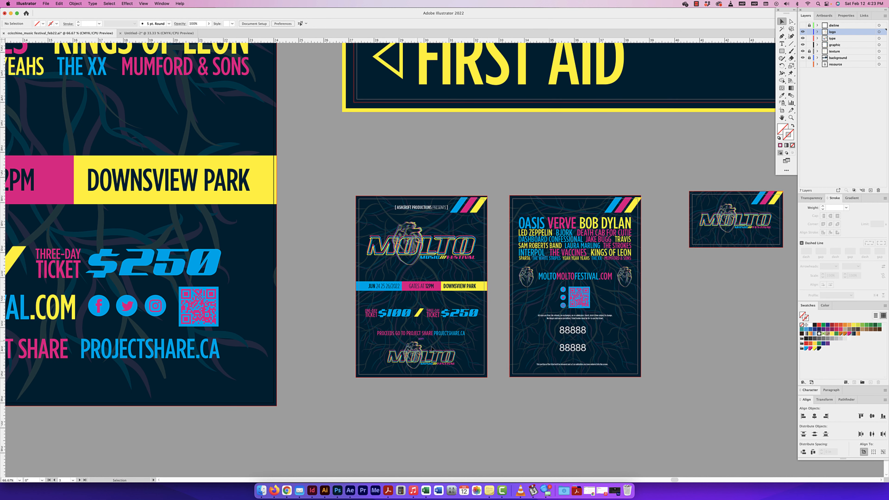
pyautogui.click(542, 343)
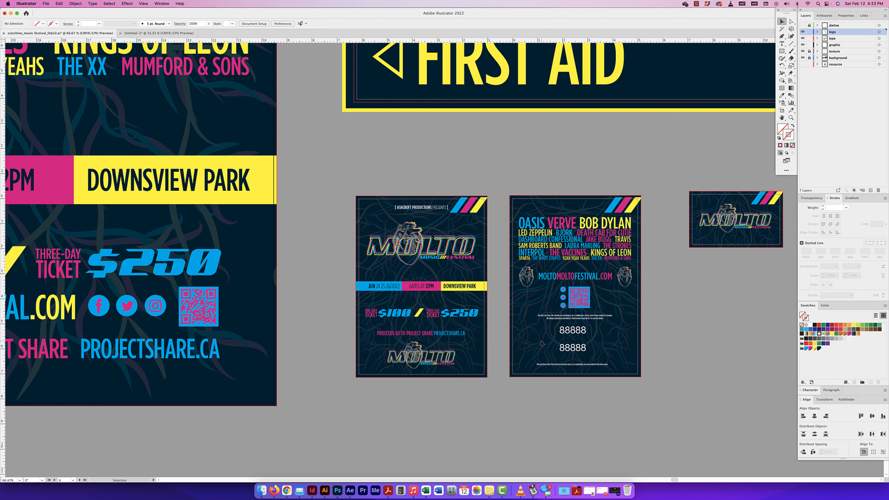
pyautogui.press('super+equal')
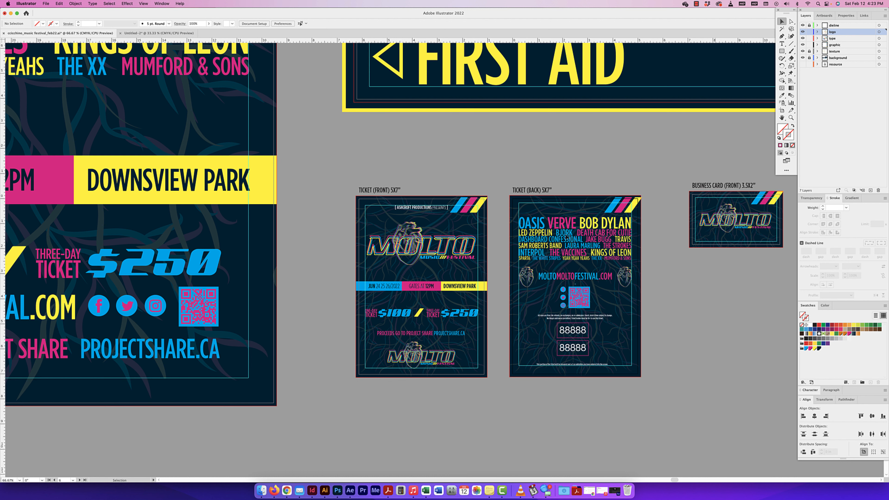
pyautogui.press('super+equal')
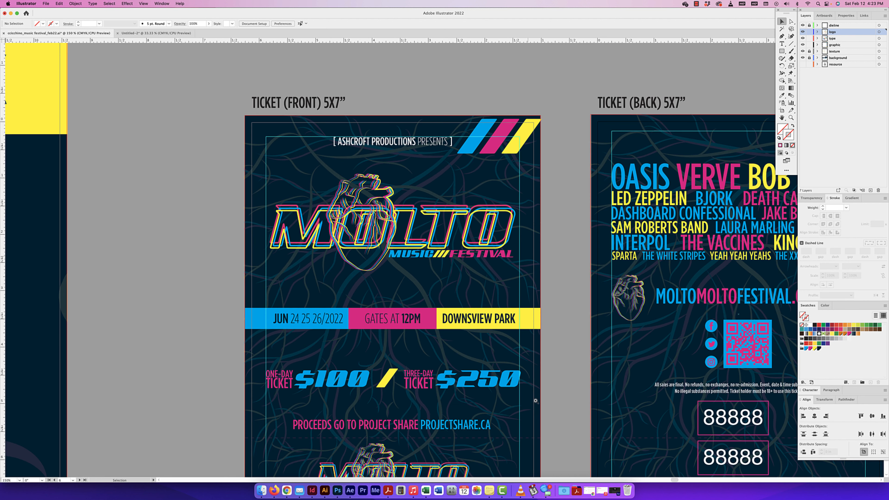
pyautogui.press('super+equal')
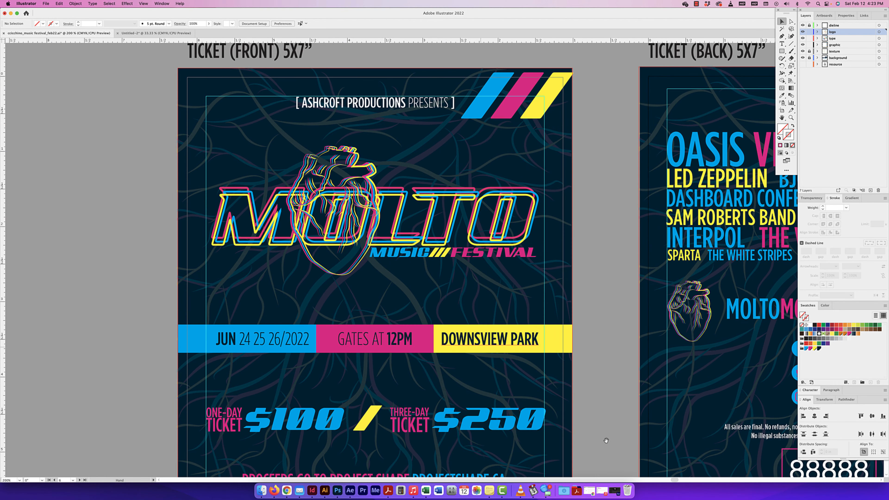
# Step: Inspect the ticket front's prices and tear-off logo, and the back's QR code, fine print and numbering boxes
pyautogui.scroll(-5, 480, 288)
pyautogui.hscroll(2, 479, 287)
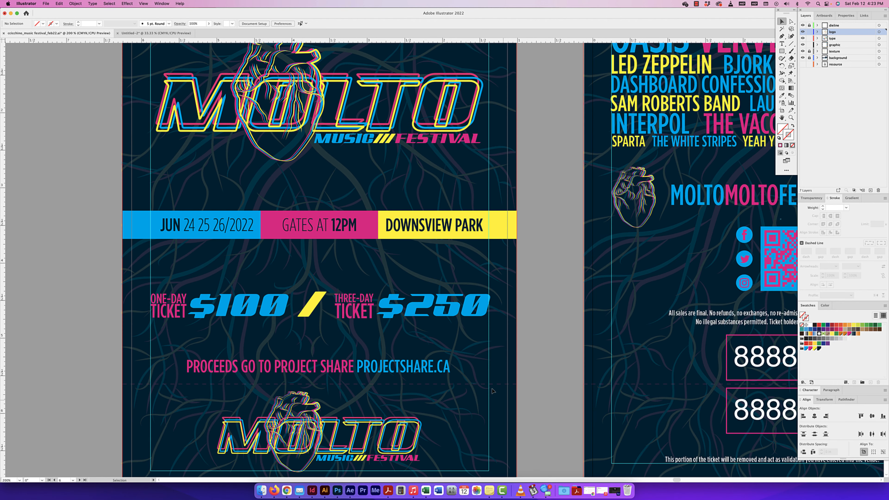
pyautogui.press('space')
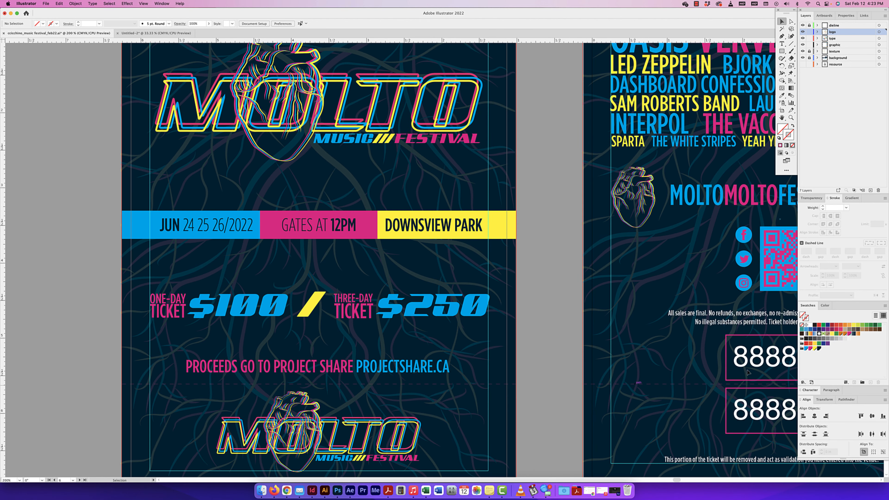
pyautogui.moveTo(697, 362); pyautogui.dragTo(581, 355)
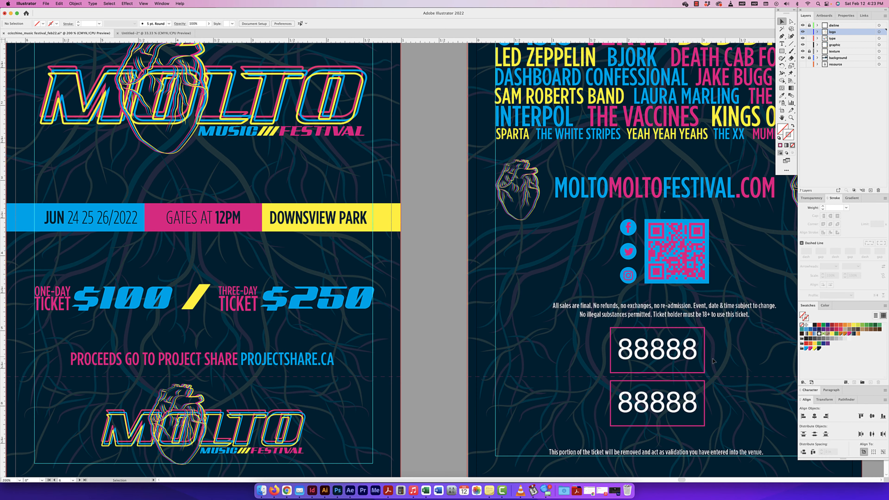
pyautogui.hscroll(1, 616, 381)
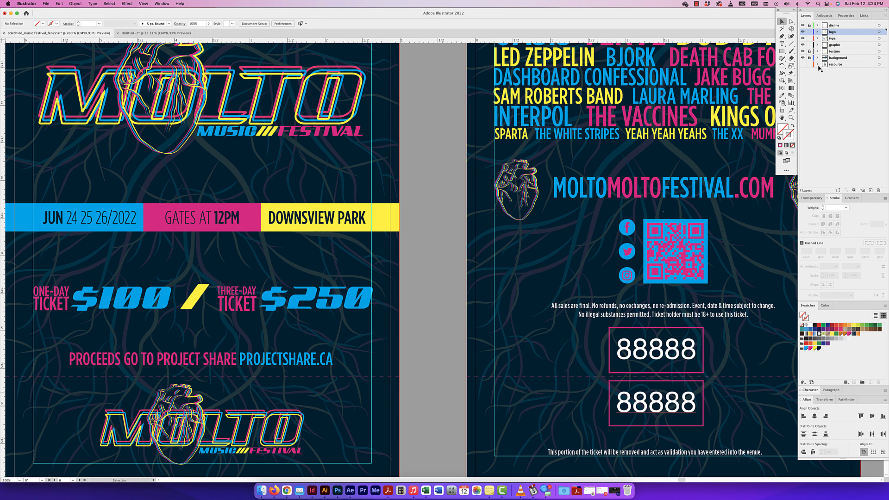
# Step: Unlock the dieline layer, set the ticket back's numbering boxes to a 0.125 pt stroke, and lock the layer again
pyautogui.click(808, 26)
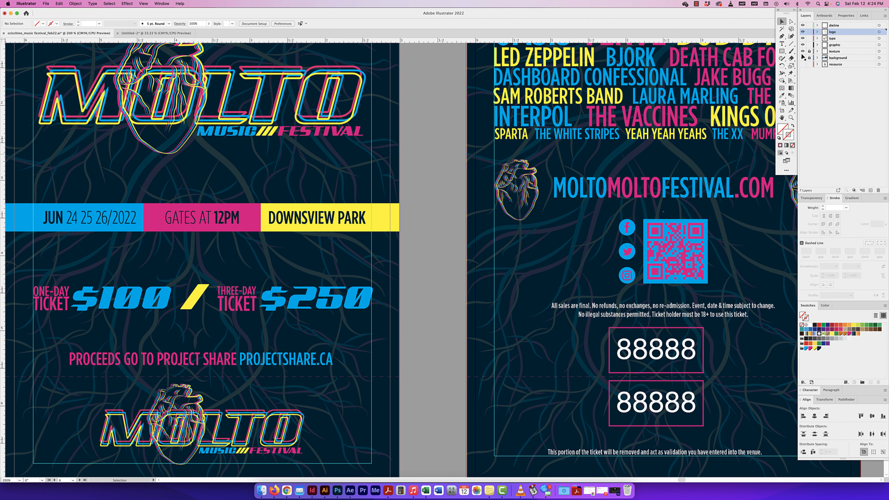
pyautogui.click(661, 328)
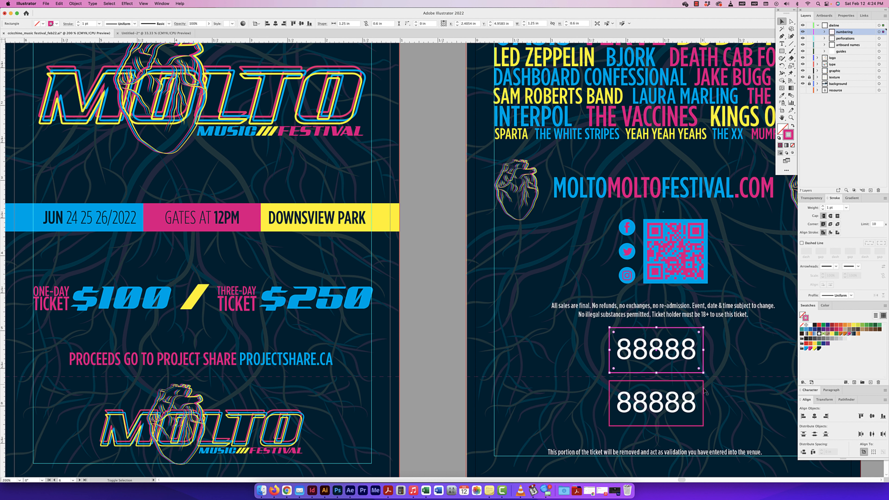
pyautogui.click(818, 208)
pyautogui.write('.125')
pyautogui.press('Return')
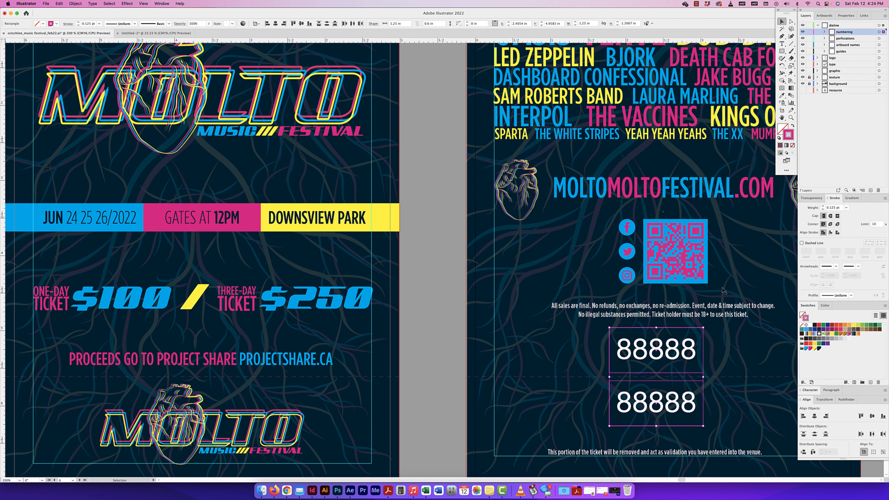
pyautogui.click(732, 280)
pyautogui.click(809, 25)
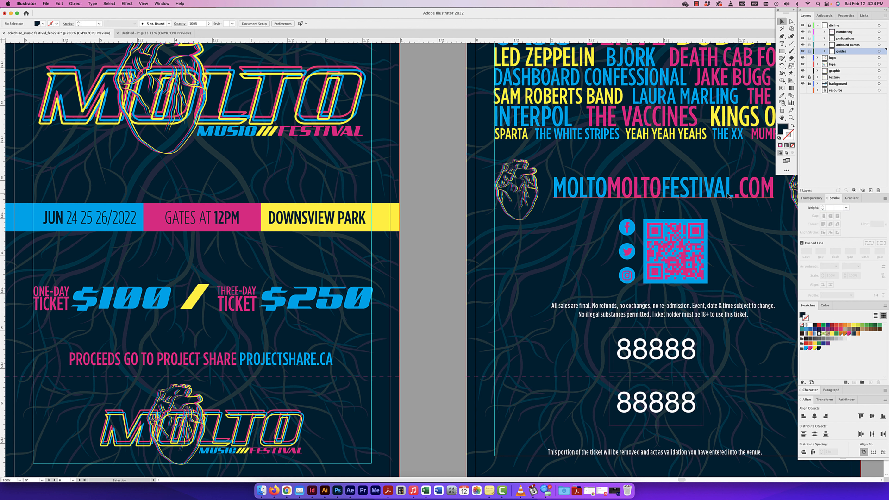
# Step: Compare both ticket sides and check the disclaimer text above the numbering, leaving nothing selected
pyautogui.moveTo(737, 229); pyautogui.dragTo(625, 219)
pyautogui.press('super+minus')
pyautogui.press('super+minus')
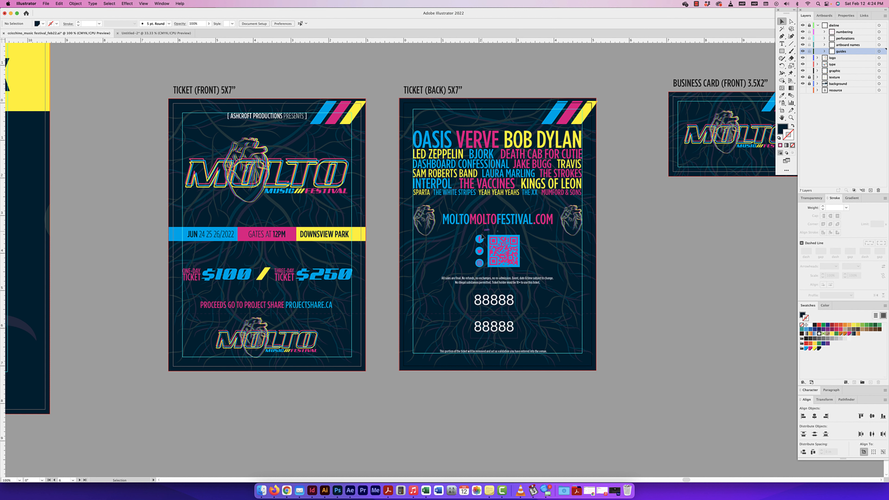
pyautogui.click(472, 284)
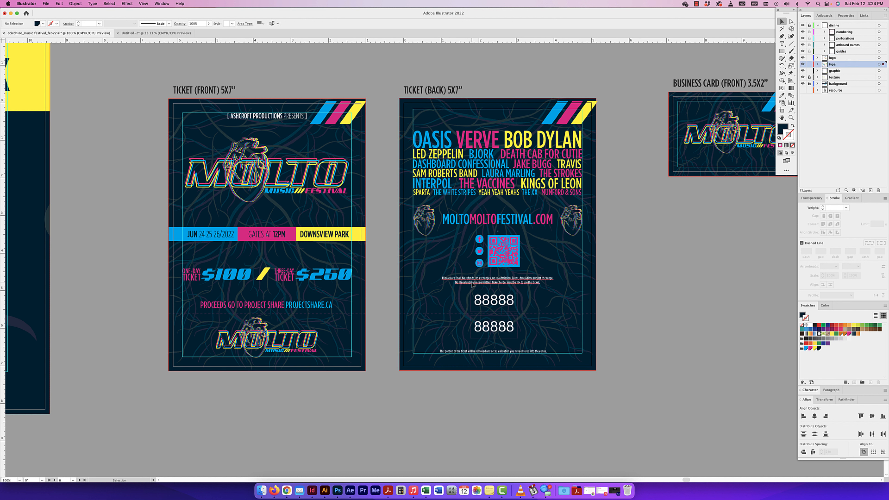
pyautogui.press('super+equal')
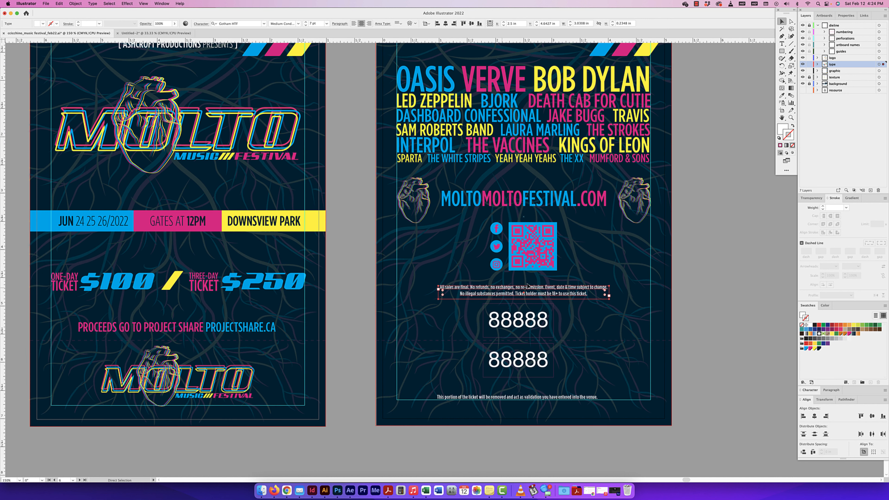
pyautogui.press('super+minus')
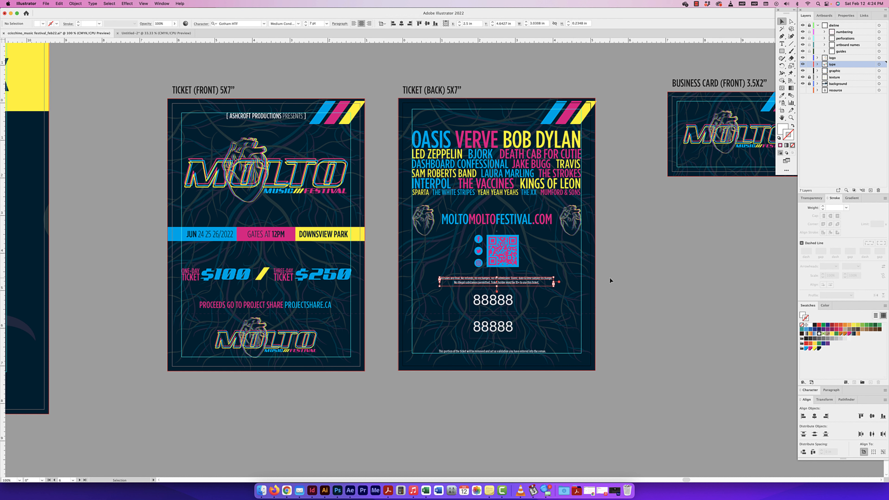
pyautogui.click(534, 286)
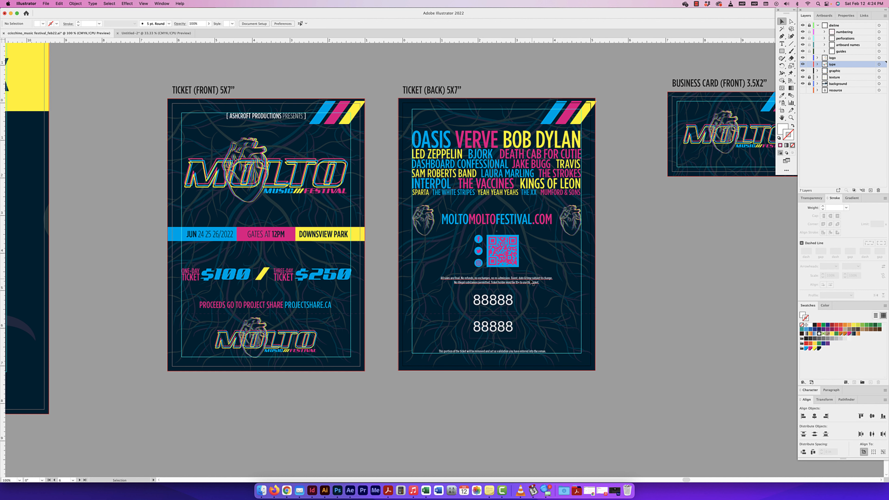
pyautogui.hscroll(5, 657, 271)
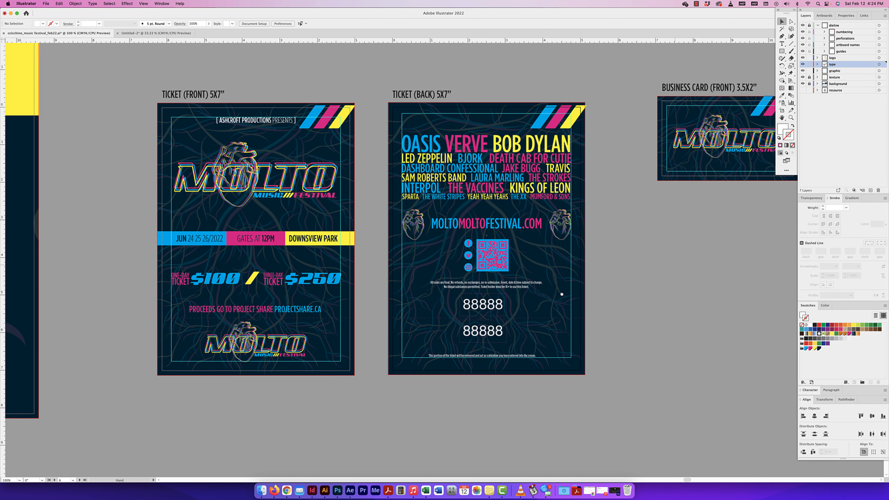
# Step: Examine the front and back of the 3.5x2" business card, including its contact details, social icons and QR code
pyautogui.hscroll(8, 589, 261)
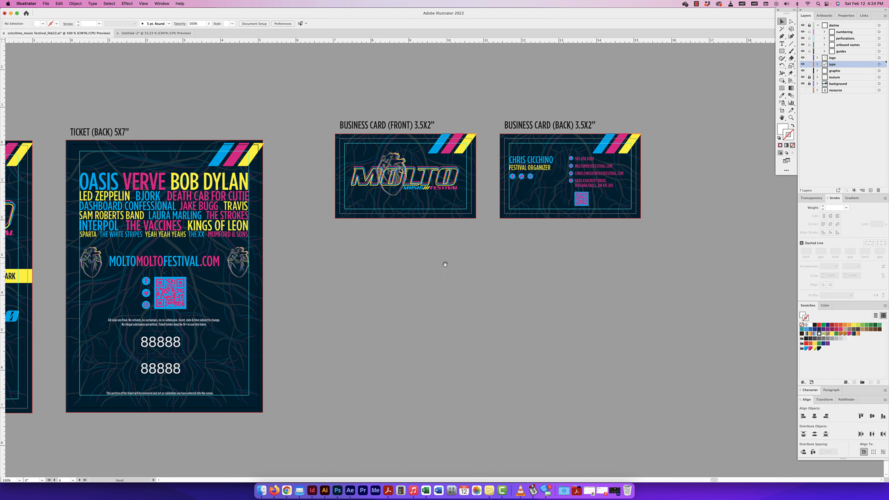
pyautogui.press('super+equal')
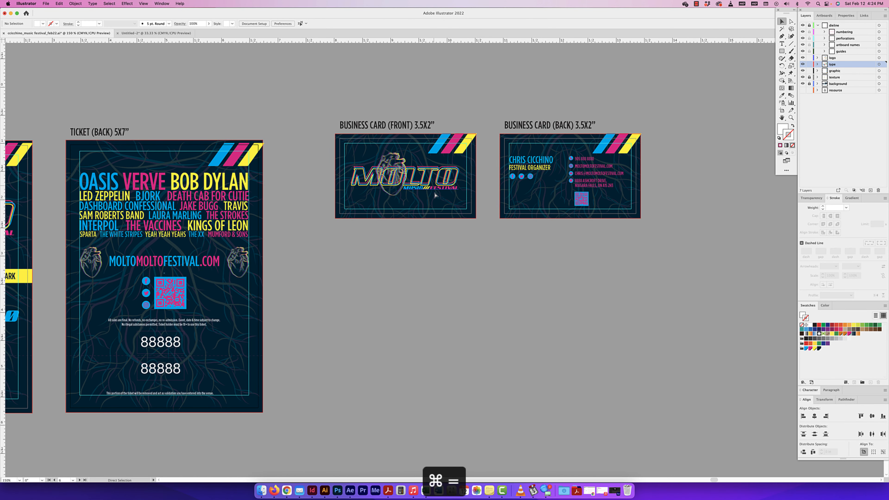
pyautogui.press('space')
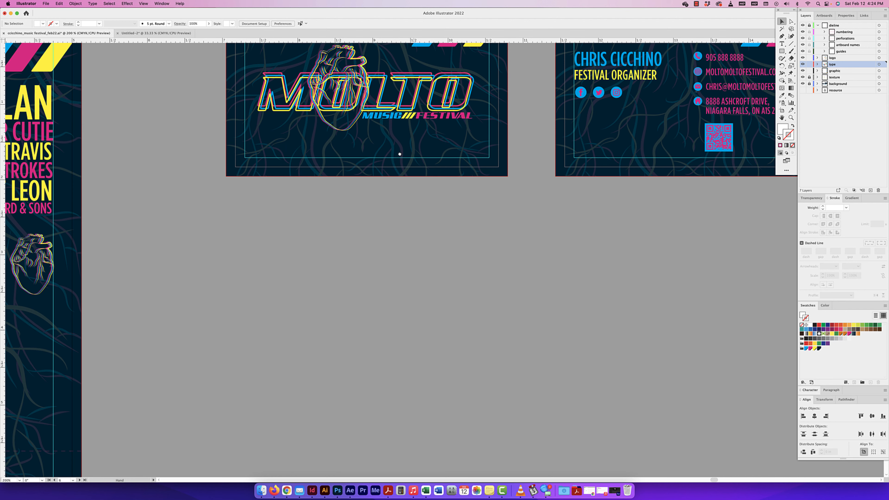
pyautogui.moveTo(399, 154); pyautogui.dragTo(370, 209)
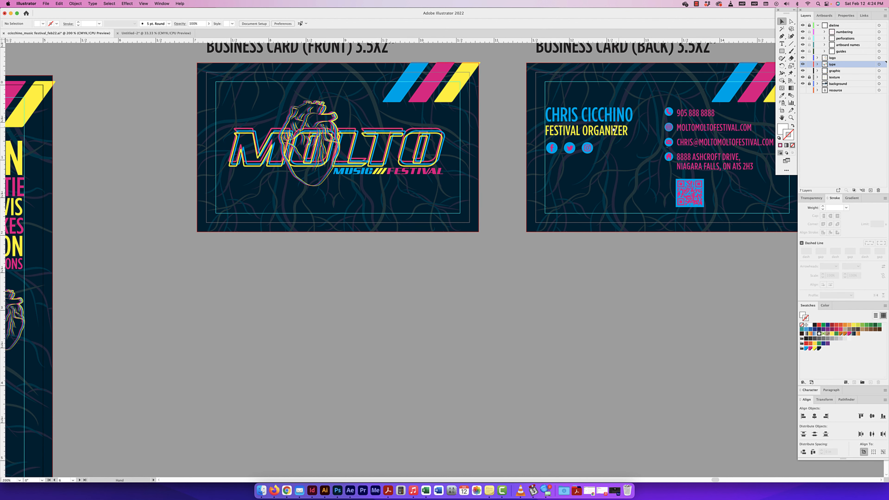
pyautogui.moveTo(613, 129); pyautogui.dragTo(445, 168)
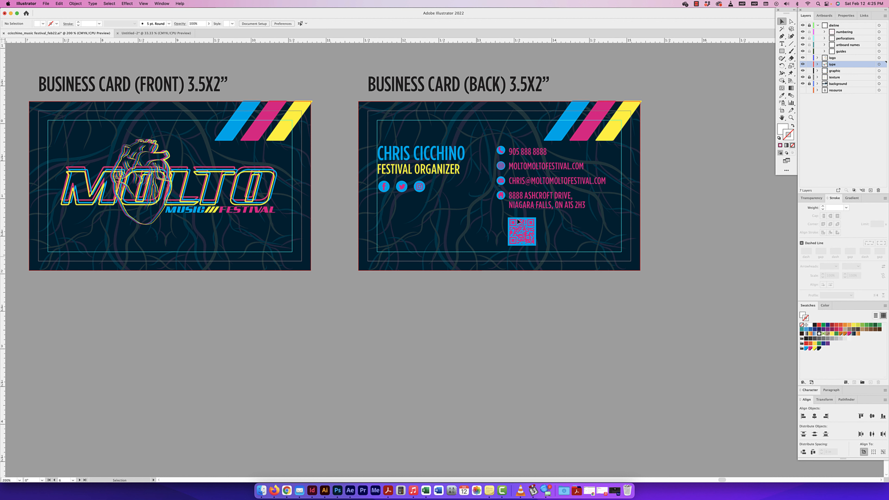
# Step: Examine the directional sign's header, colored rows, arrows and icons from Washrooms to First Aid, and clear the stray selection
pyautogui.press('super+minus')
pyautogui.press('super+minus')
pyautogui.press('super+minus')
pyautogui.press('super+minus')
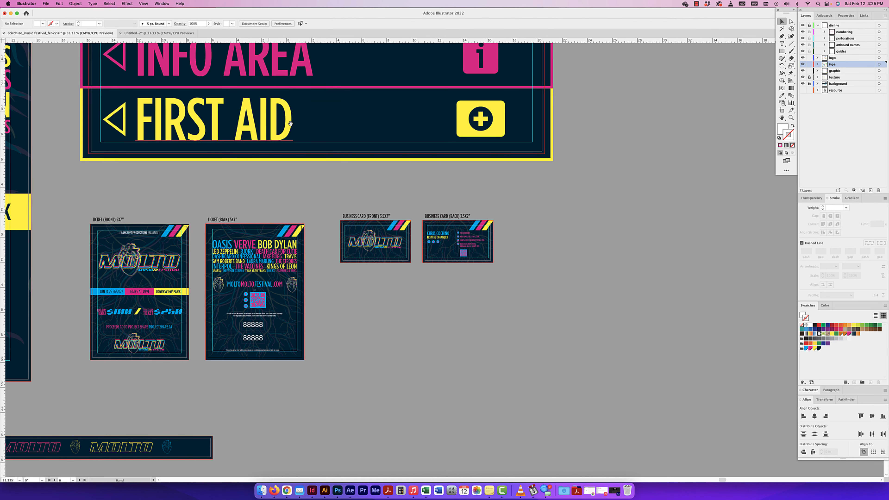
pyautogui.press('super+minus')
pyautogui.press('super+minus')
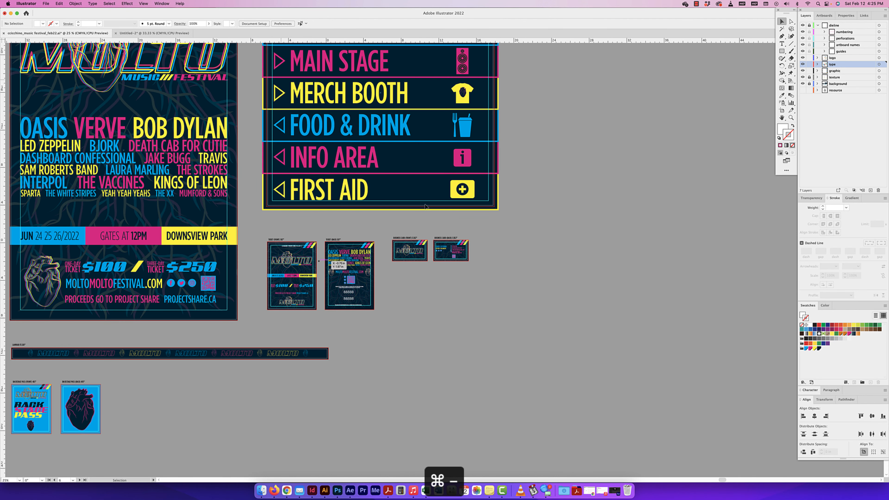
pyautogui.moveTo(412, 155); pyautogui.dragTo(279, 92)
pyautogui.press('super+minus')
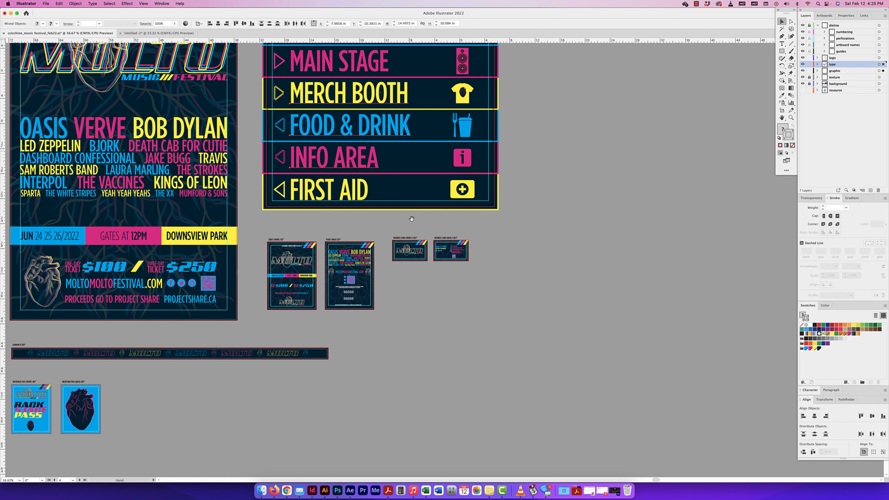
pyautogui.moveTo(416, 149); pyautogui.dragTo(499, 153)
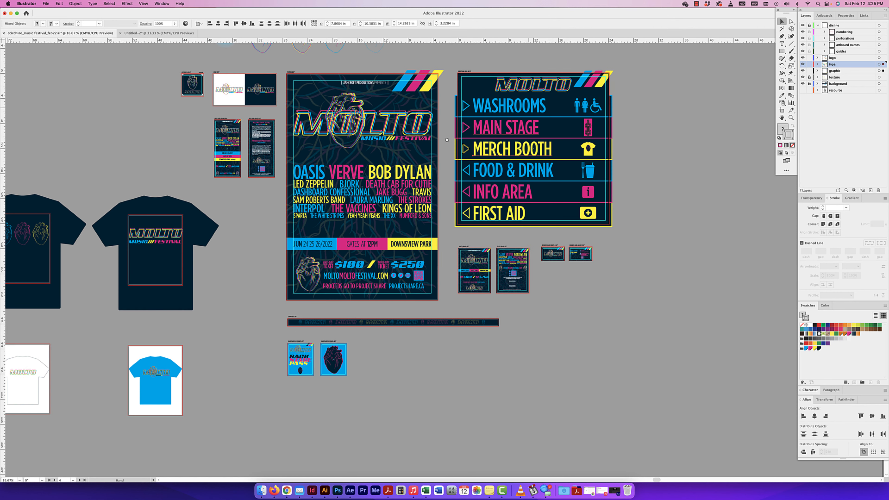
pyautogui.hscroll(4, 494, 130)
pyautogui.scroll(2, 494, 129)
pyautogui.press('super+equal')
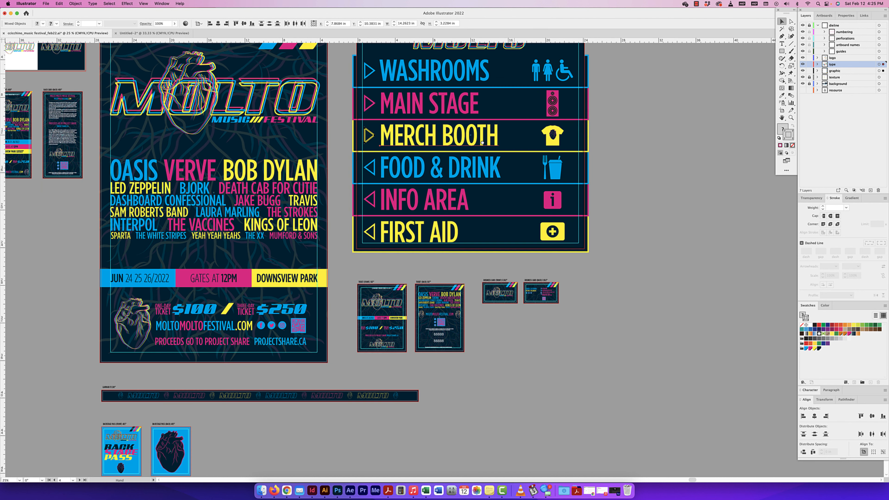
pyautogui.moveTo(515, 72); pyautogui.dragTo(486, 135)
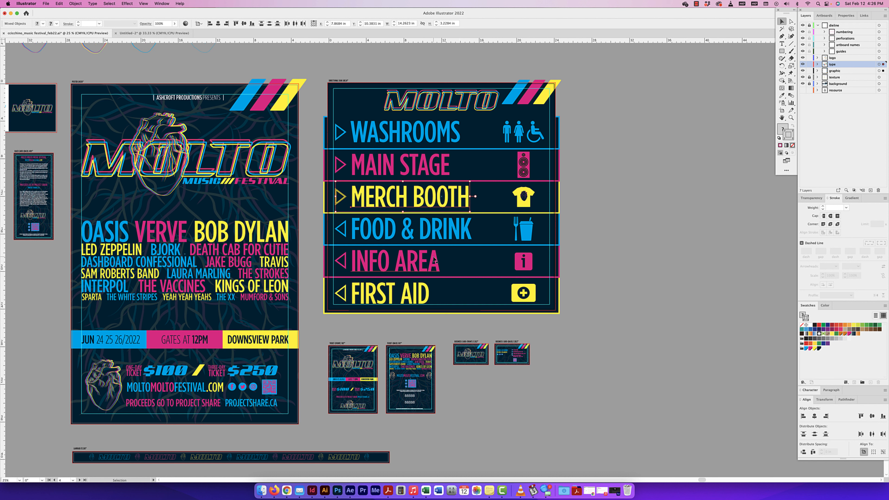
pyautogui.click(624, 184)
# Step: Look over the T-shirt artboards with the large dark shirt prints and the smaller shirt mockups beneath them
pyautogui.press('super+minus')
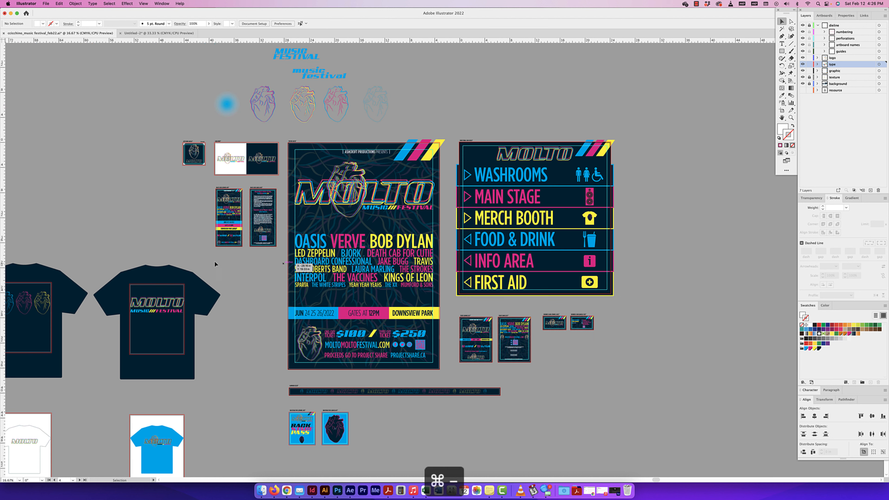
pyautogui.hscroll(-10, 276, 249)
pyautogui.scroll(-3, 276, 249)
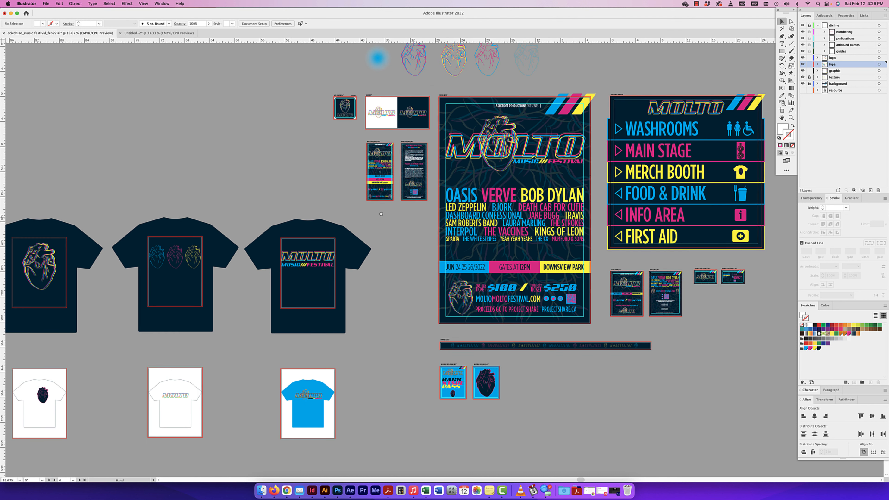
pyautogui.hscroll(-6, 335, 247)
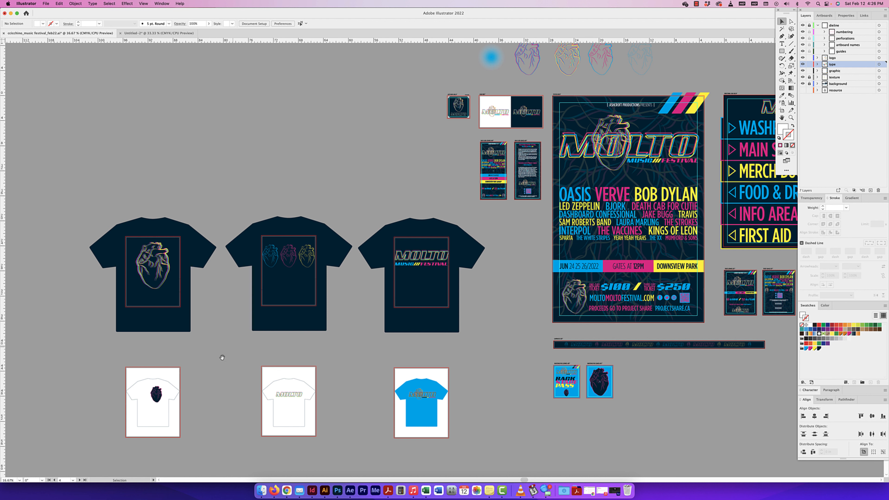
pyautogui.scroll(-3, 270, 321)
pyautogui.hscroll(-4, 270, 321)
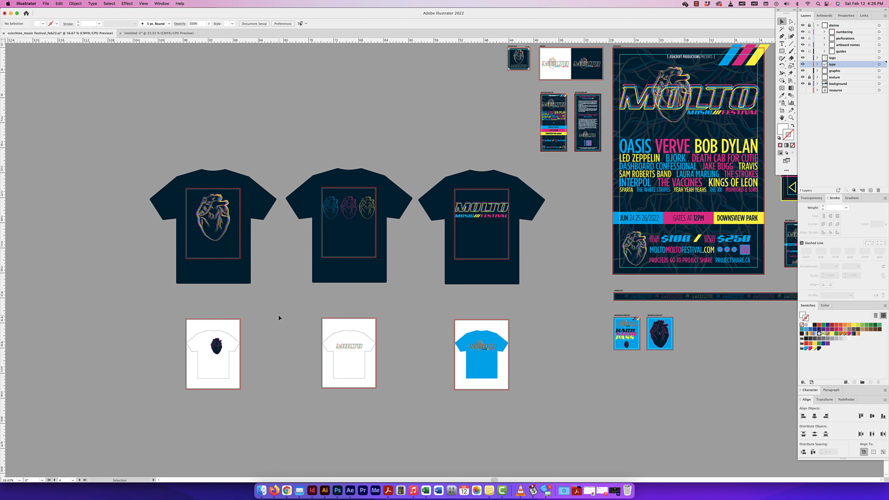
# Step: Compare the large dark shirt prints with the white and blue shirt mockups beneath them
pyautogui.press('super+equal')
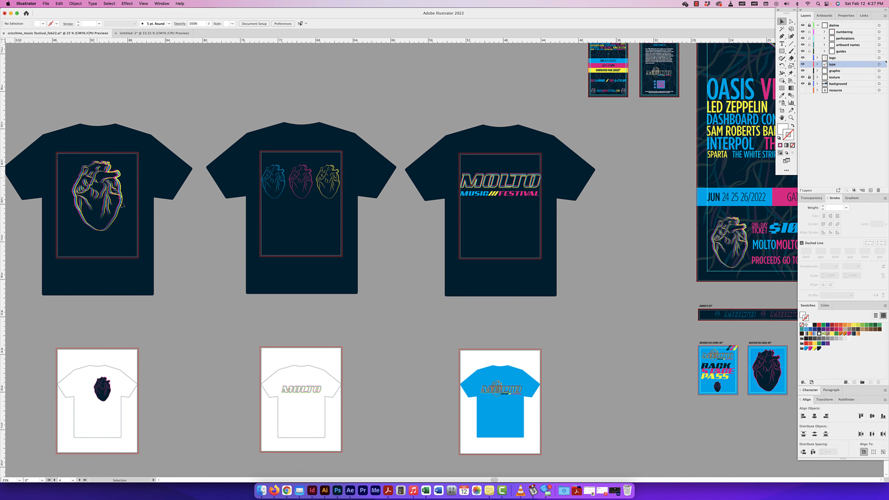
pyautogui.moveTo(256, 268); pyautogui.dragTo(363, 114)
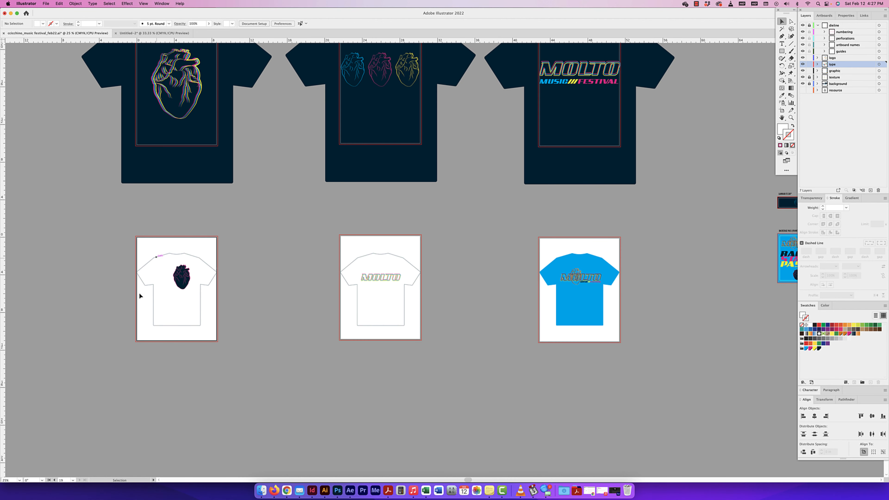
pyautogui.hscroll(1, 349, 275)
pyautogui.hscroll(1, 350, 274)
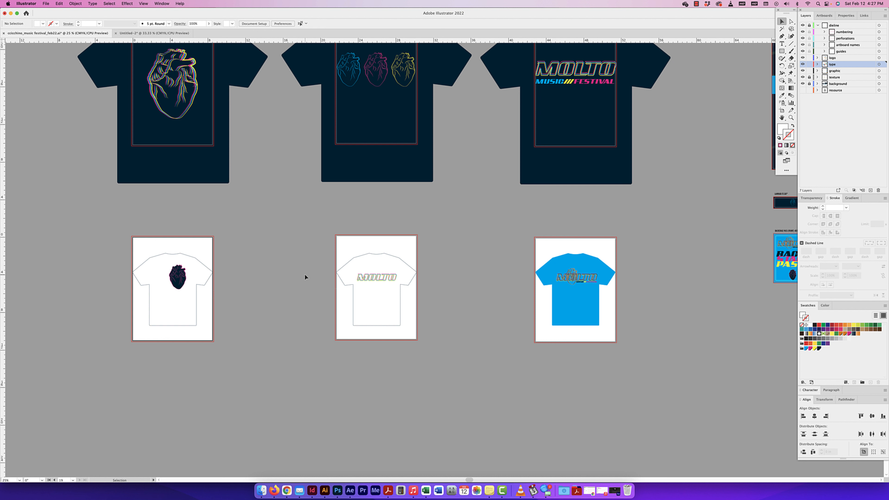
pyautogui.press('super+minus')
pyautogui.press('super+minus')
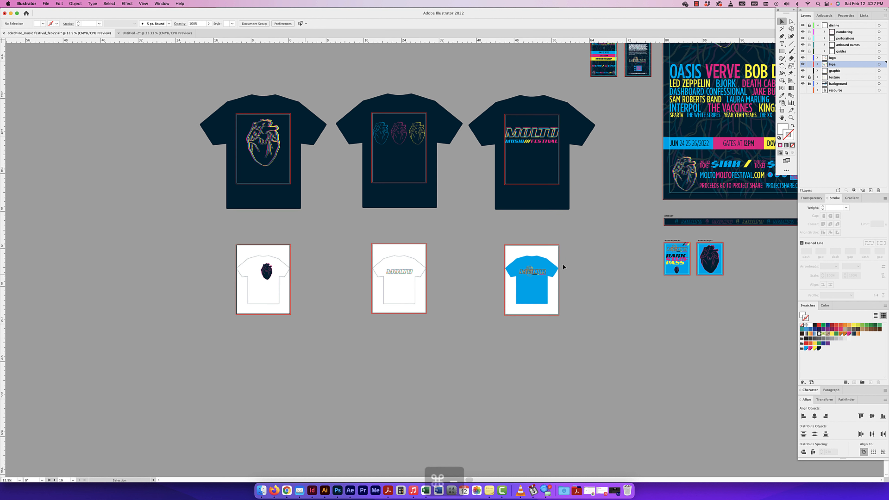
pyautogui.moveTo(510, 277); pyautogui.dragTo(456, 317)
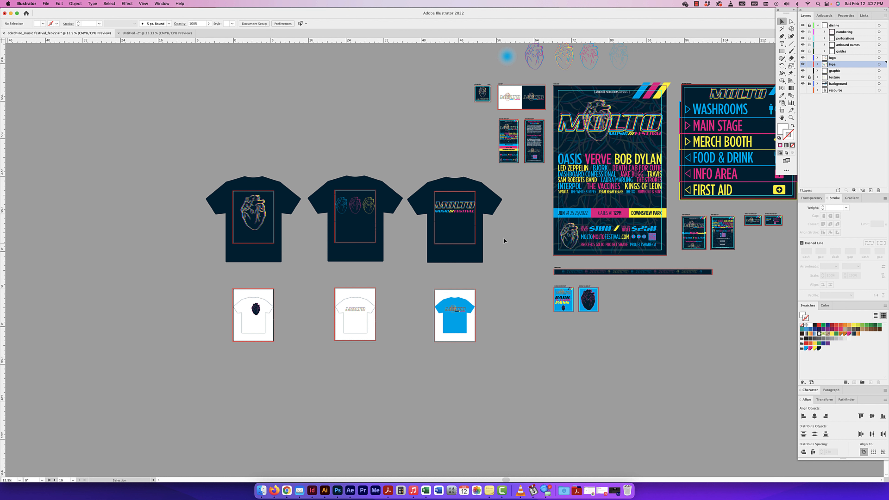
pyautogui.moveTo(495, 245); pyautogui.dragTo(450, 224)
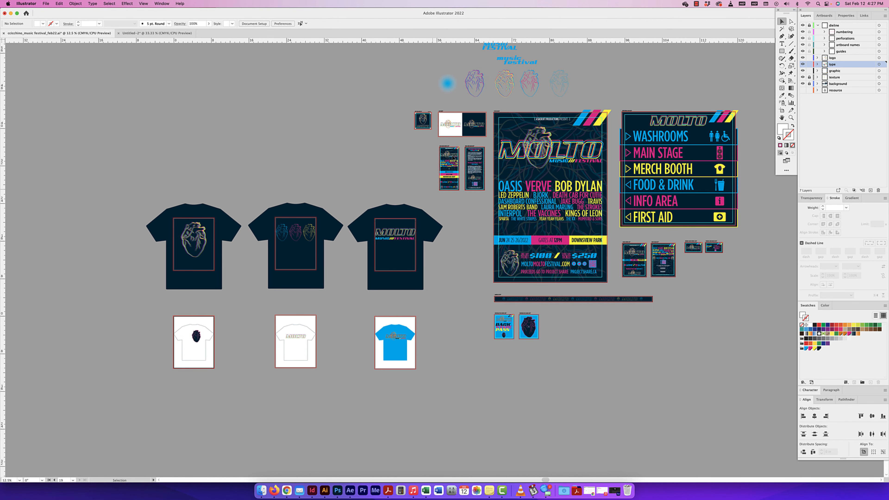
# Step: Examine the front and back of the 4x9" rack card, including the back's Project SHARE text
pyautogui.scroll(1, 463, 168)
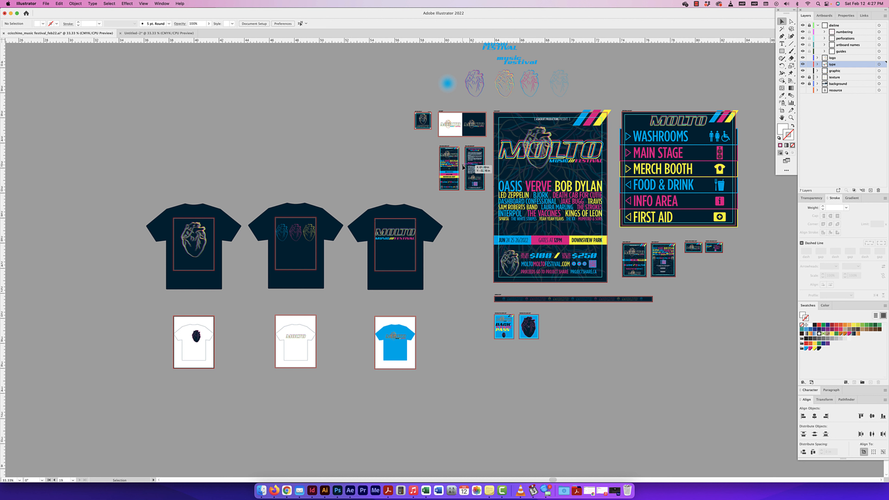
pyautogui.scroll(2, 462, 167)
pyautogui.moveTo(463, 154); pyautogui.dragTo(447, 212)
pyautogui.scroll(2, 449, 206)
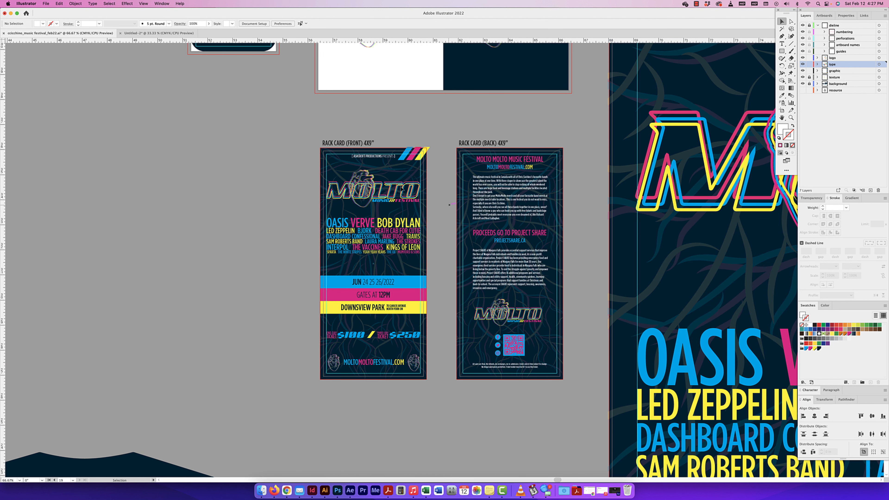
pyautogui.moveTo(375, 156); pyautogui.dragTo(374, 157)
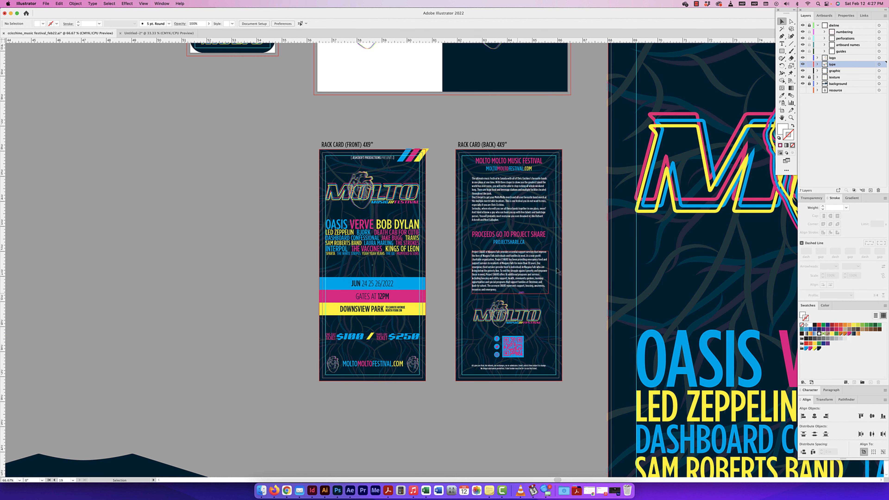
pyautogui.scroll(1, 519, 267)
pyautogui.scroll(1, 553, 263)
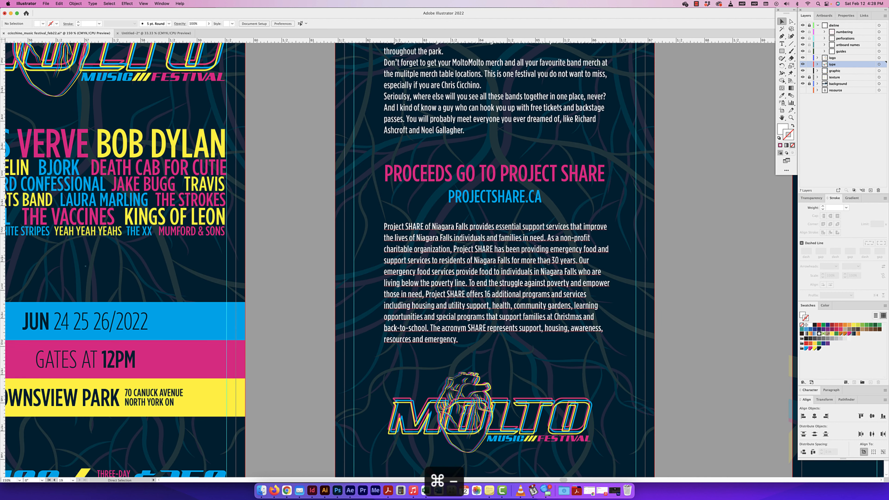
# Step: Compare both rack card sides and check the festival description's text block on the back, leaving nothing selected
pyautogui.press('super+minus')
pyautogui.press('super+minus')
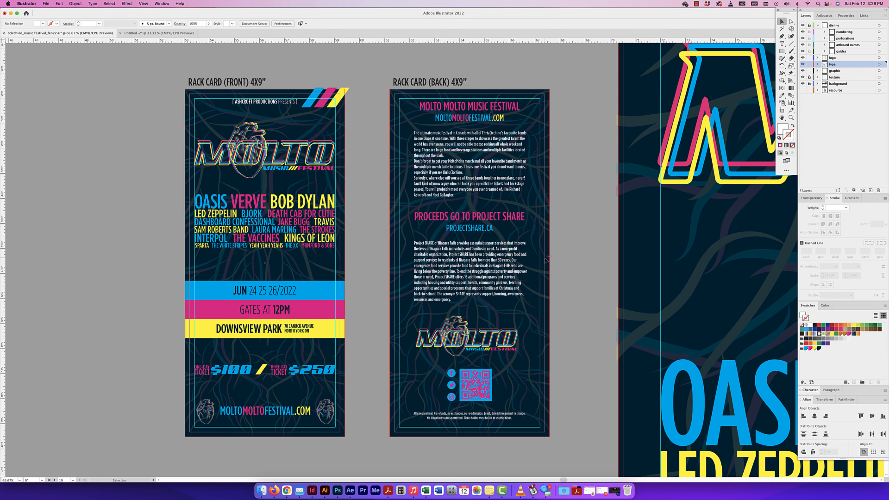
pyautogui.press('super+equal')
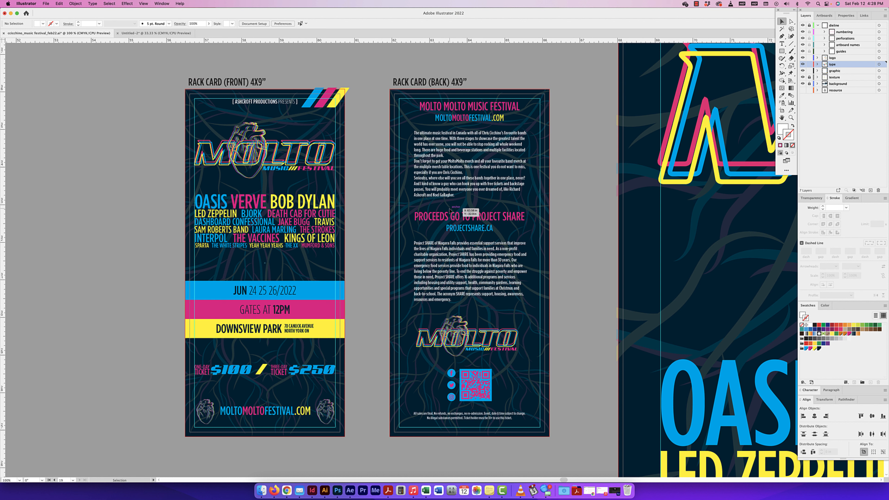
pyautogui.click(459, 152)
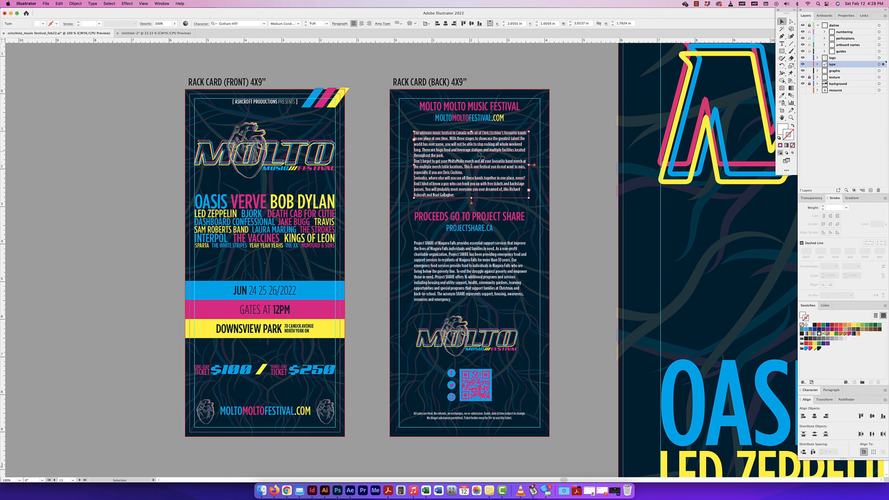
pyautogui.click(573, 280)
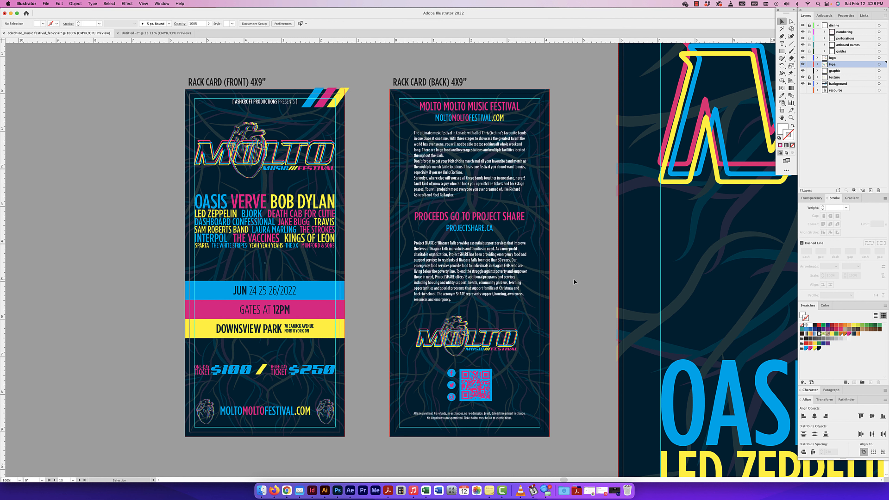
pyautogui.press('super+minus')
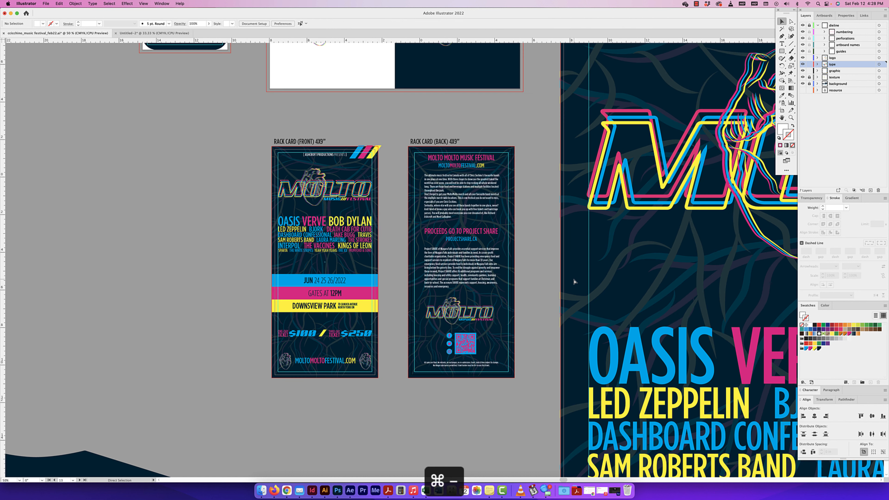
pyautogui.press('super+minus')
pyautogui.press('super+minus')
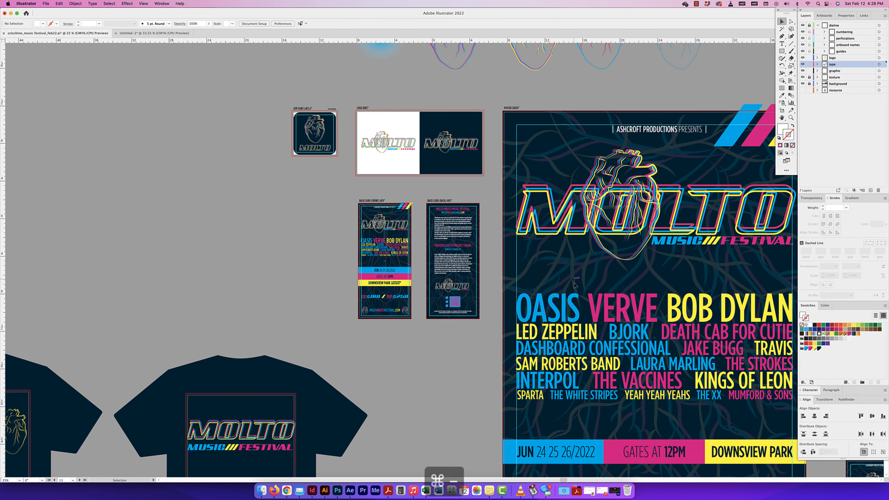
pyautogui.press('super+minus')
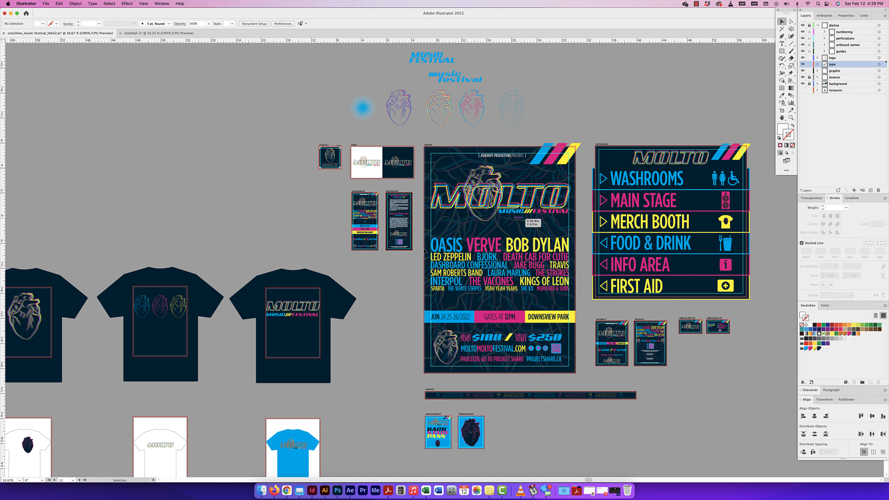
# Step: Examine the lanyard strip beneath the poster and the front and back of the 4x5" backstage pass
pyautogui.scroll(-5, 467, 324)
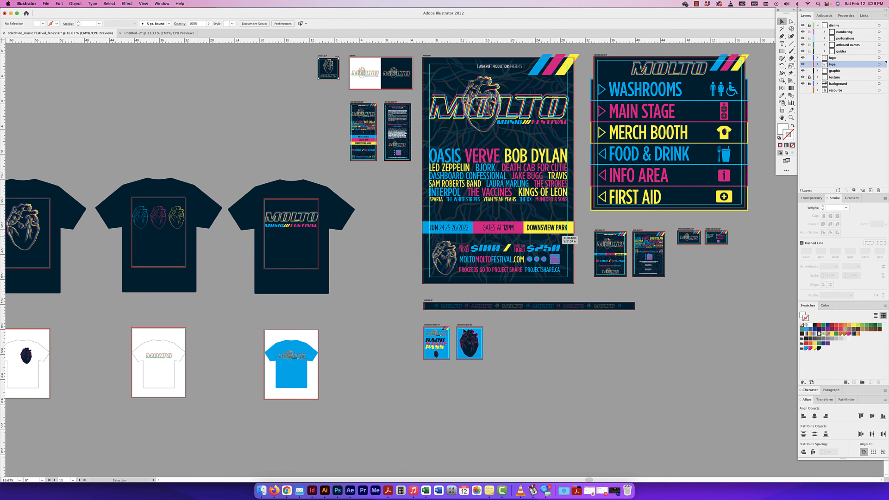
pyautogui.scroll(1, 465, 327)
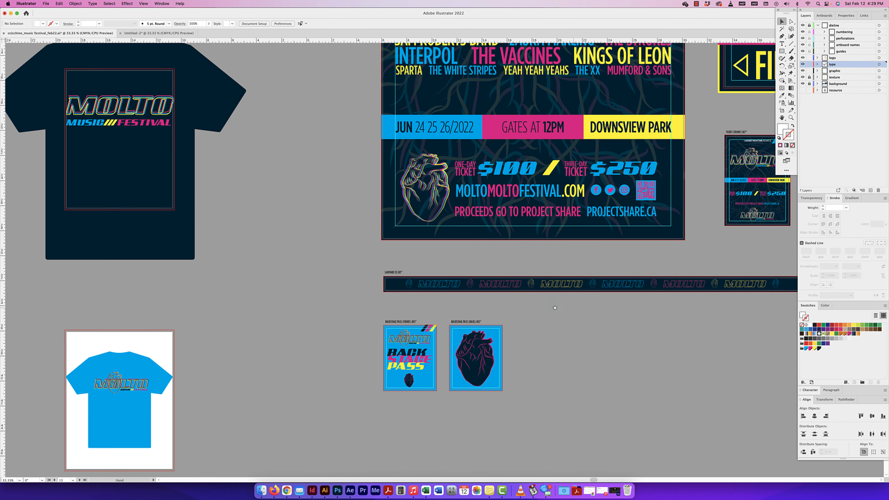
pyautogui.moveTo(570, 307); pyautogui.dragTo(440, 301)
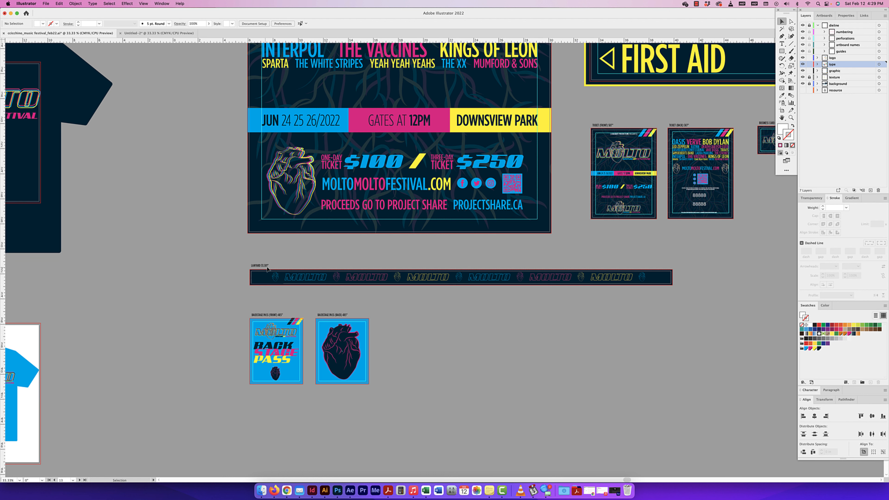
pyautogui.press('super+equal')
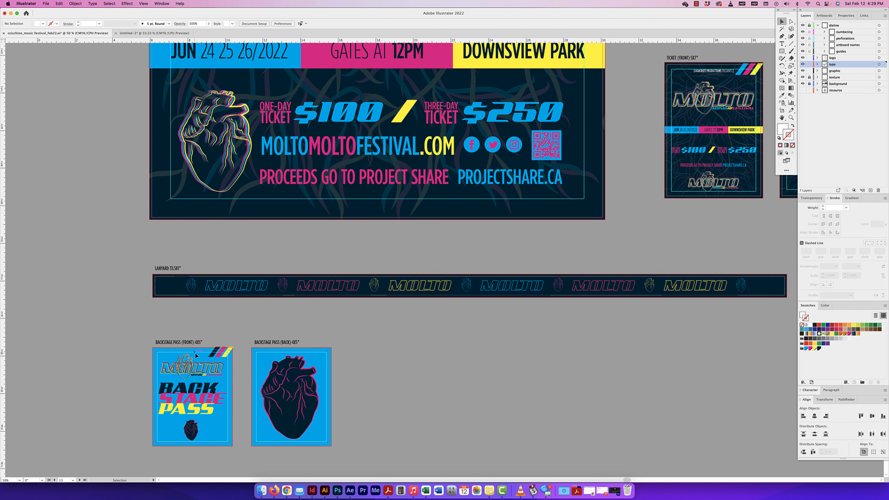
pyautogui.scroll(1, 183, 356)
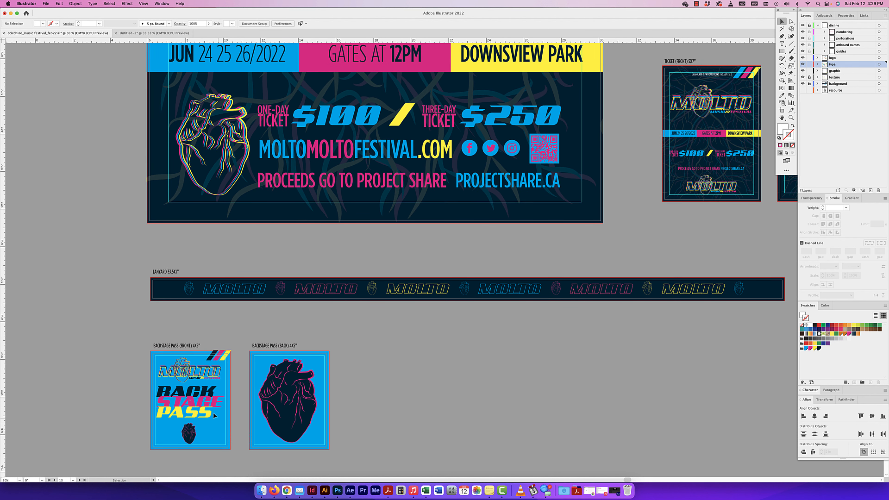
pyautogui.hscroll(2, 210, 410)
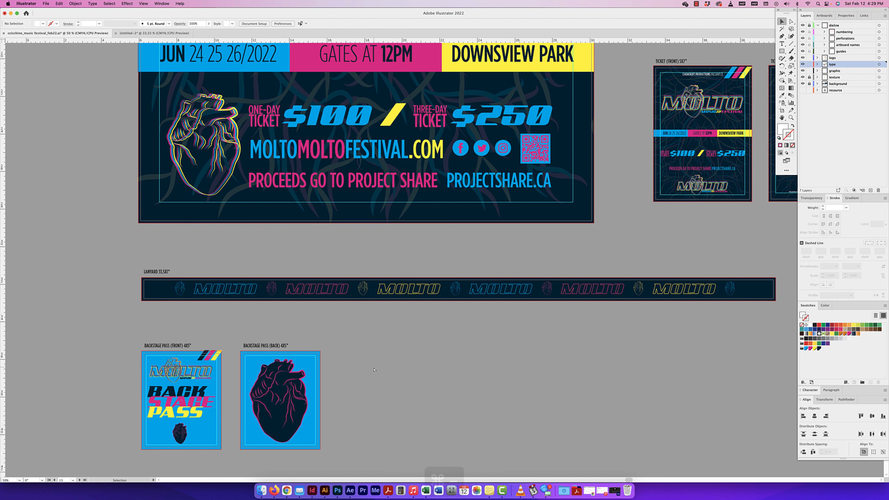
pyautogui.press('super+minus')
pyautogui.press('super+minus')
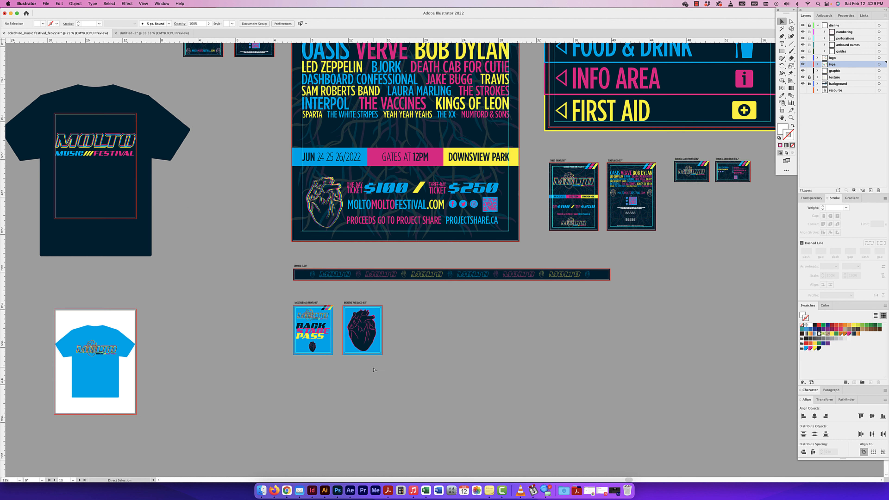
pyautogui.press('super+minus')
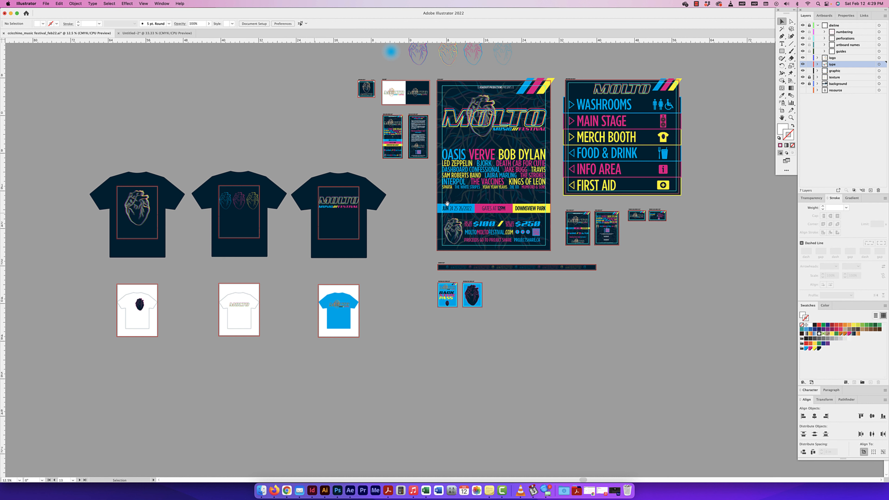
pyautogui.moveTo(447, 204); pyautogui.dragTo(398, 239)
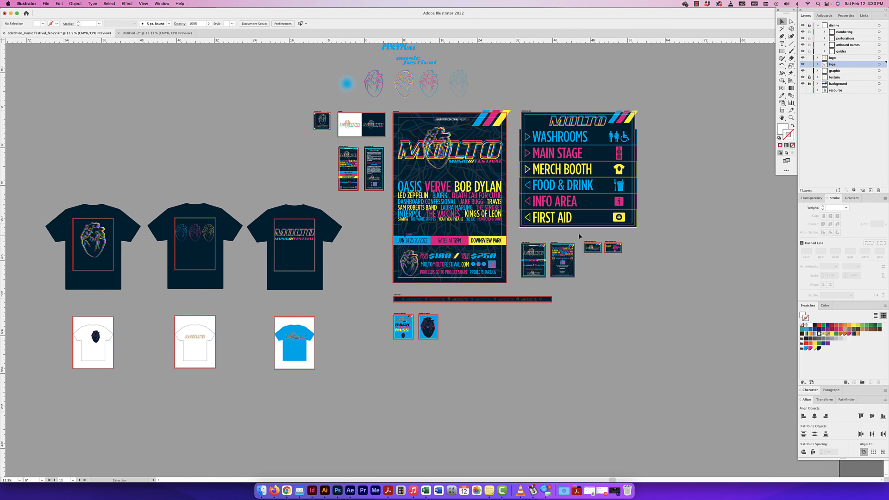
# Step: Collapse the dieline layer and check what the background layer holds by toggling its visibility and viewing its contents
pyautogui.click(817, 26)
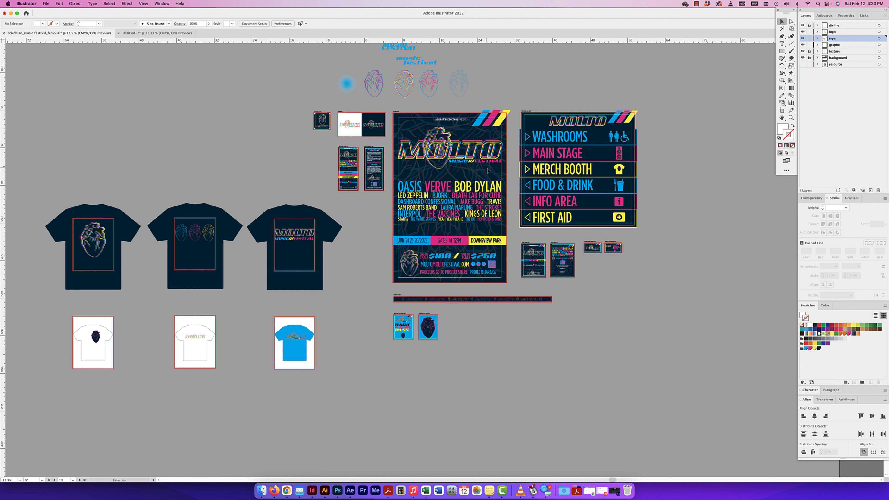
pyautogui.scroll(1, 482, 173)
pyautogui.hscroll(1, 483, 173)
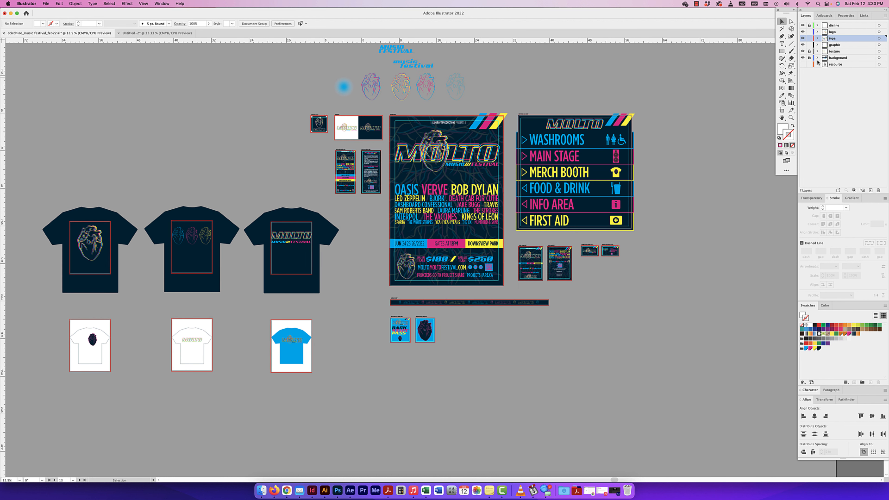
pyautogui.click(803, 57)
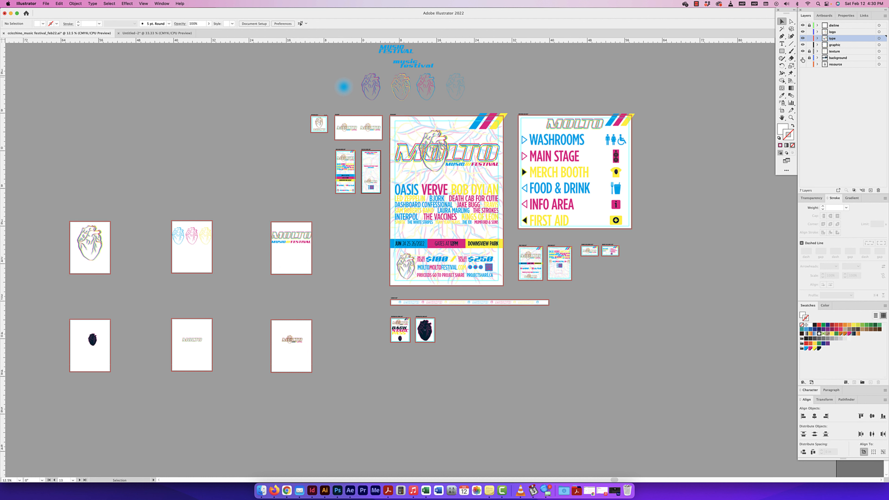
pyautogui.click(802, 58)
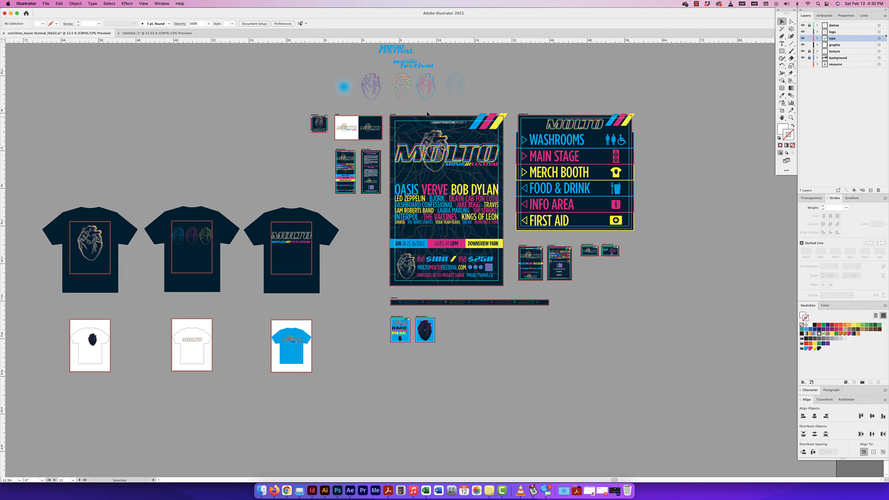
pyautogui.click(817, 58)
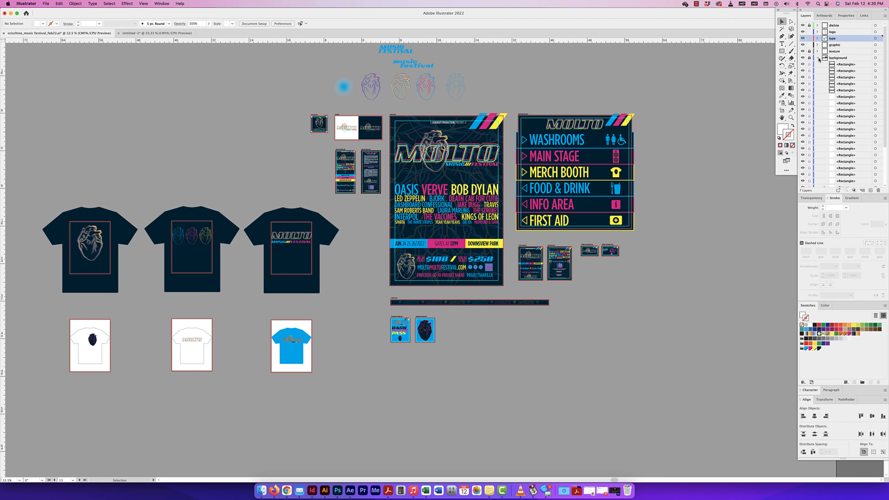
pyautogui.click(816, 58)
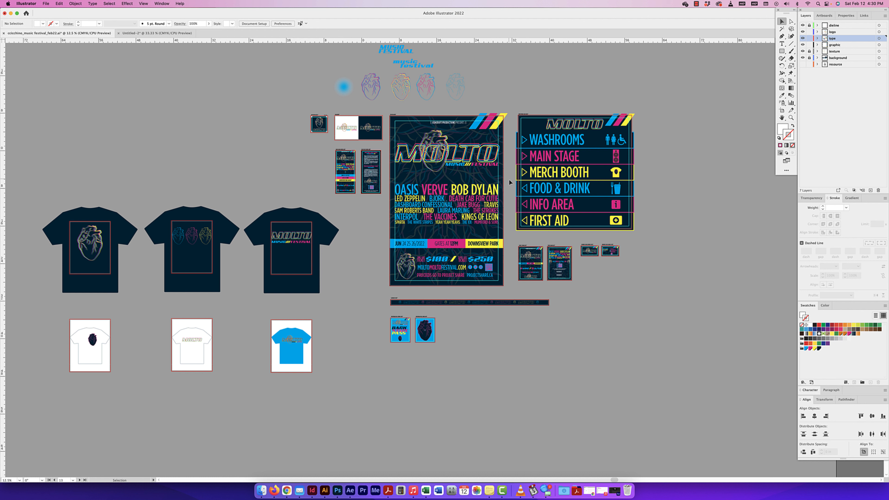
# Step: Select the poster's lineup text and check the texture layer's effect by hiding and reshowing it
pyautogui.click(495, 189)
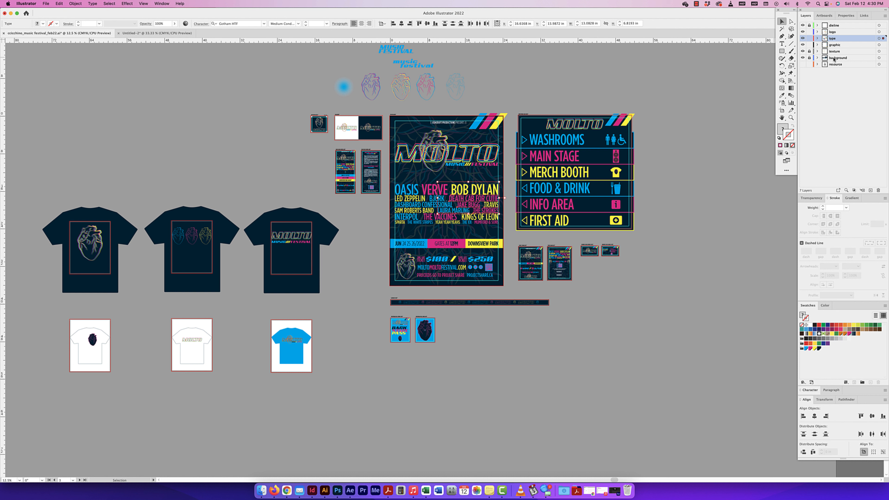
pyautogui.click(802, 51)
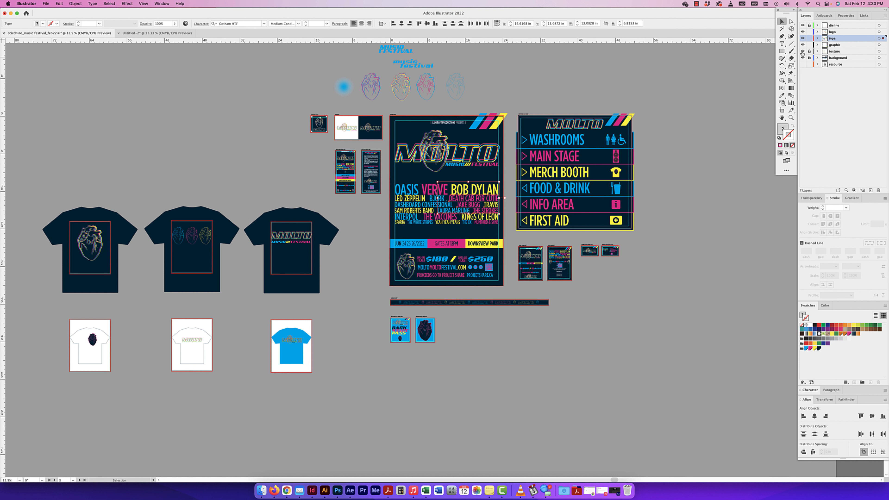
pyautogui.click(803, 51)
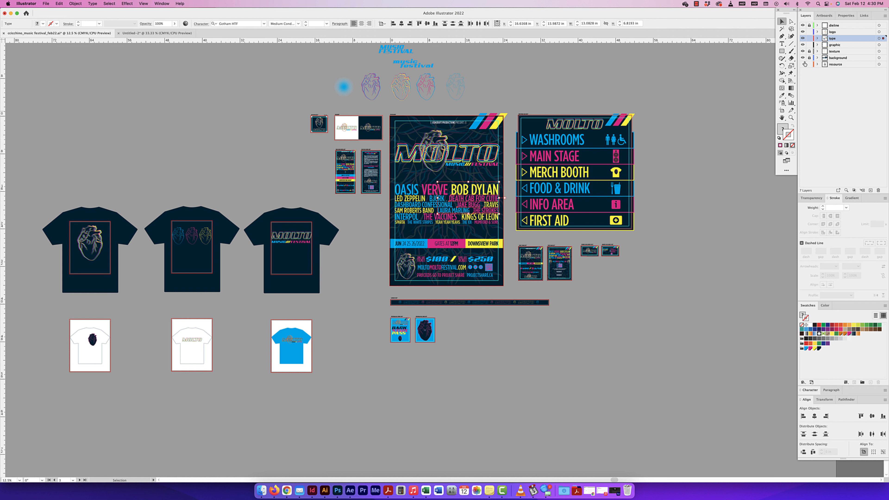
# Step: Check what the texture and graphic layers contribute to the artboards by hiding and reshowing each
pyautogui.click(808, 51)
pyautogui.click(803, 51)
pyautogui.click(803, 52)
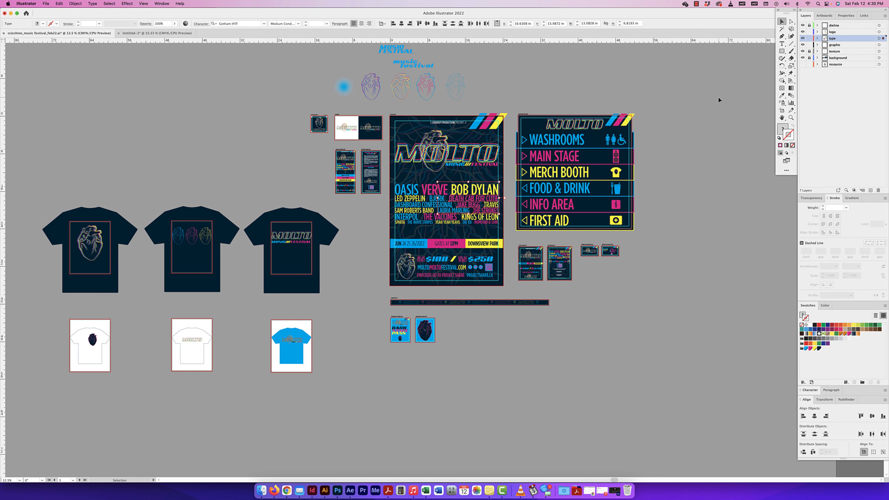
pyautogui.click(803, 46)
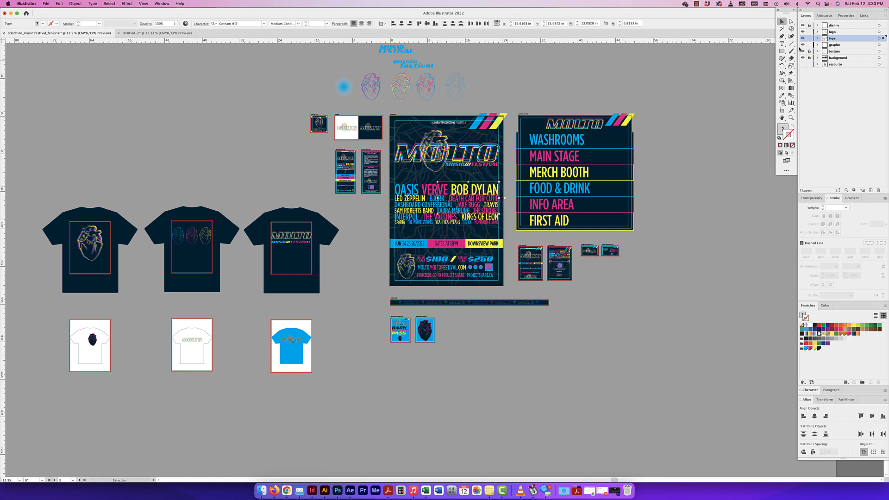
pyautogui.click(802, 45)
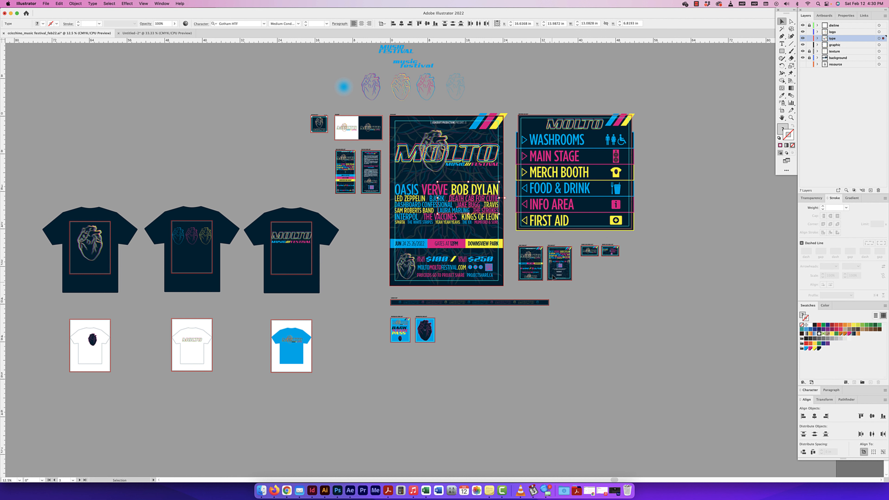
# Step: Deselect the lineup text and check the type layer's contents across the poster and signage by hiding and reshowing it
pyautogui.press('super+equal')
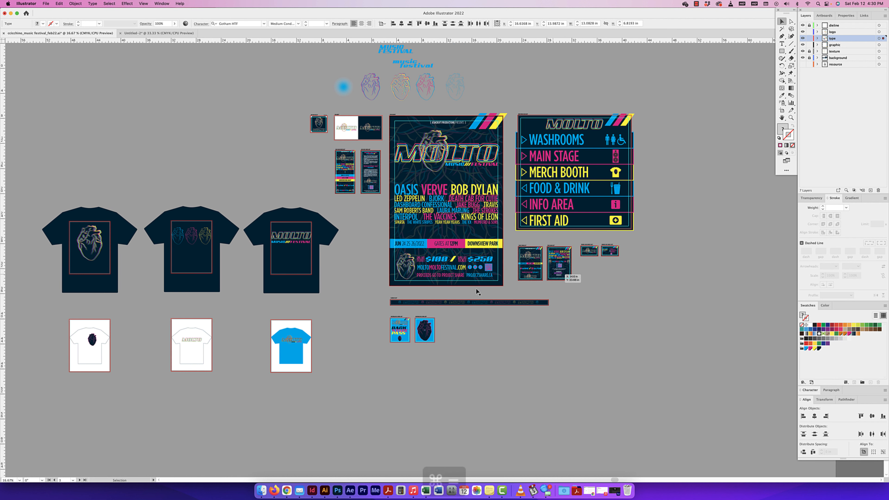
pyautogui.press('super+equal')
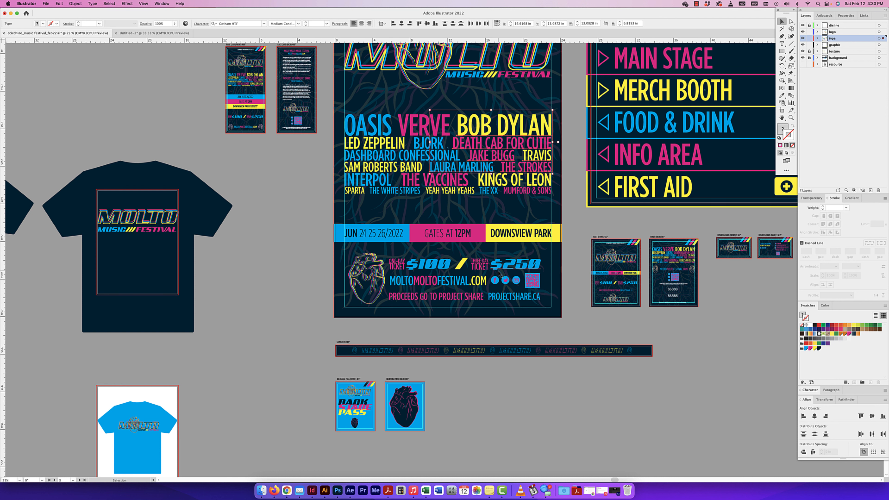
pyautogui.moveTo(499, 273); pyautogui.dragTo(439, 309)
pyautogui.click(802, 39)
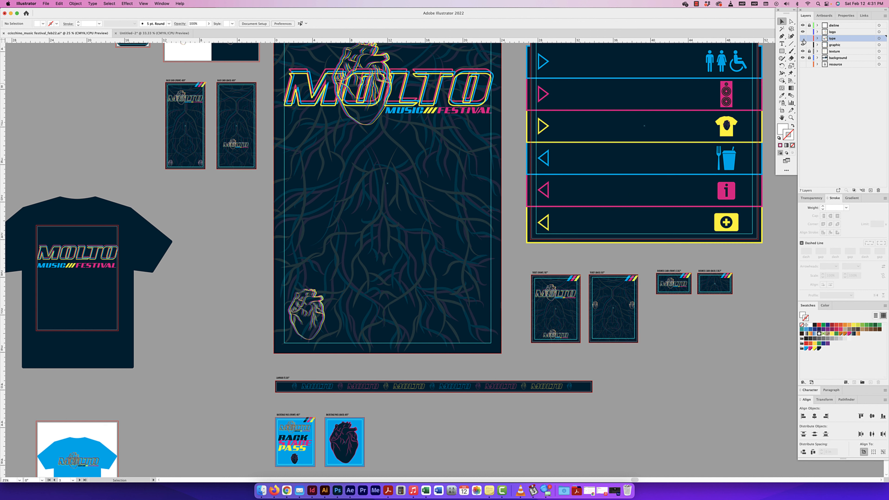
pyautogui.click(803, 39)
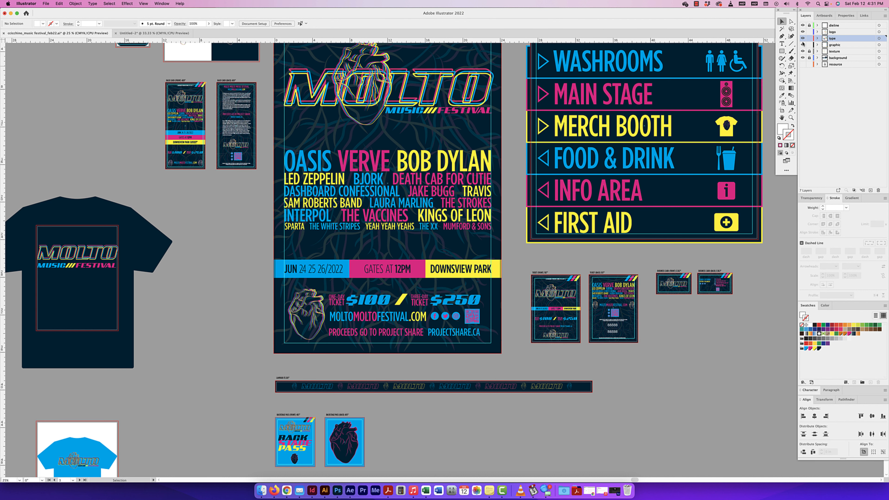
# Step: Isolate the type layer by hiding the dieline, logo, graphic, texture and background layers, and restore their visibility
pyautogui.moveTo(802, 45); pyautogui.dragTo(803, 25)
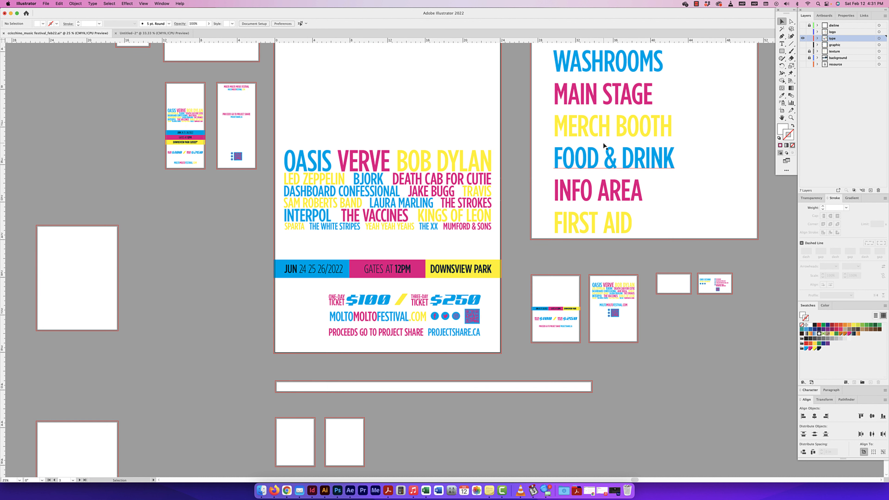
pyautogui.click(803, 32)
pyautogui.click(803, 25)
pyautogui.moveTo(803, 45); pyautogui.dragTo(802, 57)
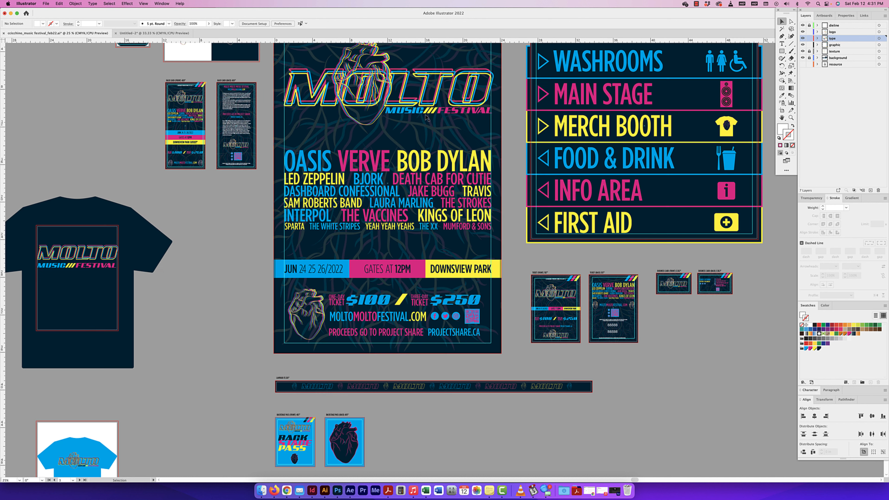
# Step: Check which artwork sits on the logo layer across all artboards by toggling its visibility
pyautogui.moveTo(488, 143); pyautogui.dragTo(501, 164)
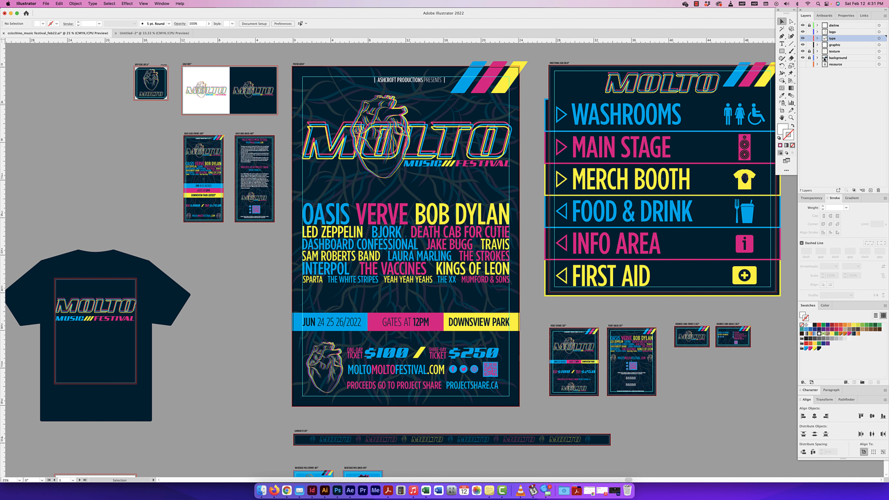
pyautogui.click(802, 32)
pyautogui.press('super+minus')
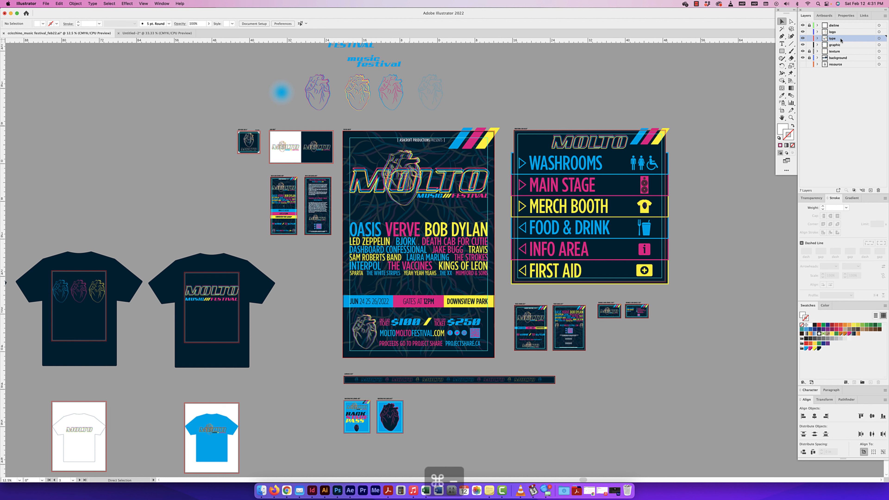
pyautogui.press('super+minus')
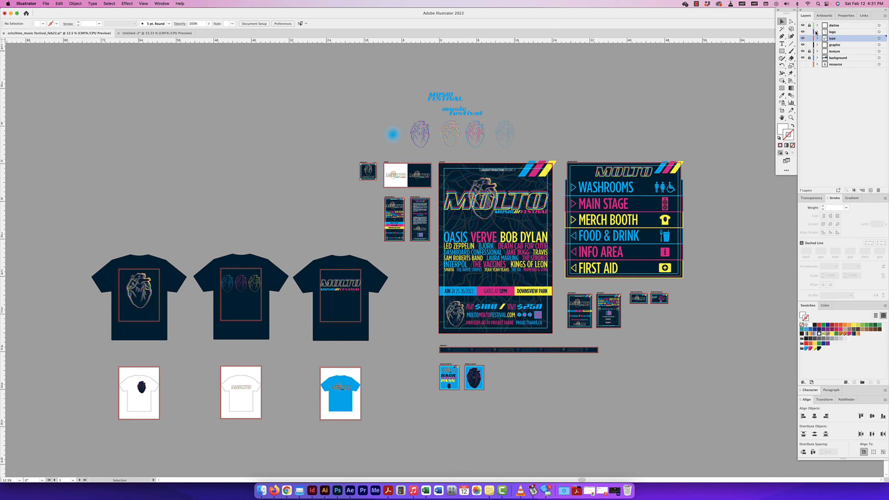
pyautogui.click(802, 32)
pyautogui.click(803, 32)
# Step: Expand the dieline layer to show its sublayers and select the upper 88888 number on the ticket back
pyautogui.press('super+equal')
pyautogui.press('super+equal')
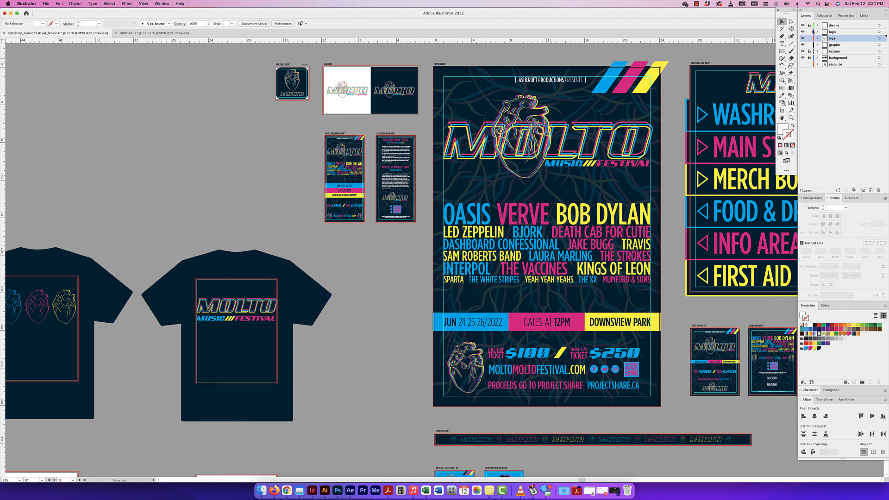
pyautogui.moveTo(752, 54); pyautogui.dragTo(620, 65)
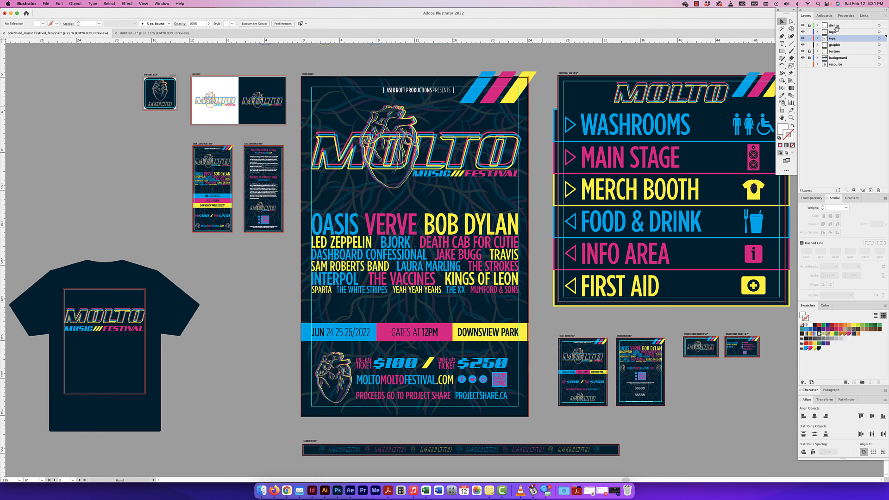
pyautogui.click(817, 26)
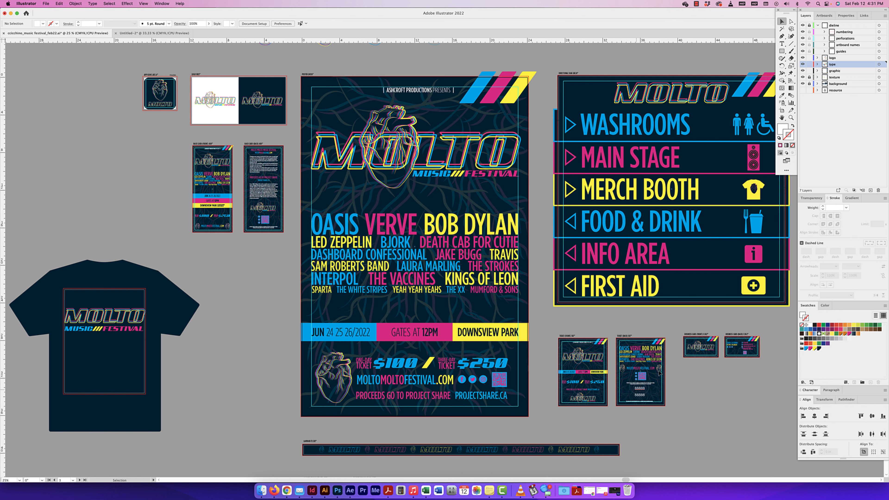
pyautogui.press('super+equal')
pyautogui.press('super+equal')
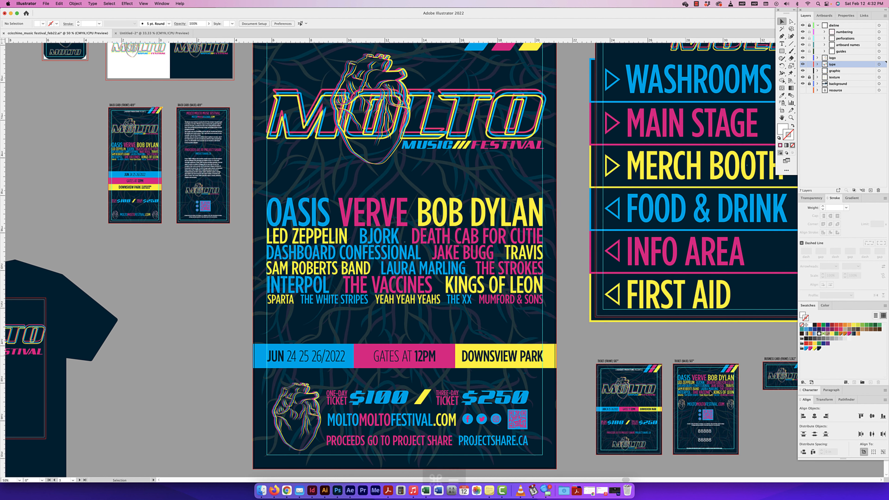
pyautogui.press('super+equal')
pyautogui.scroll(-10, 542, 206)
pyautogui.hscroll(10, 542, 206)
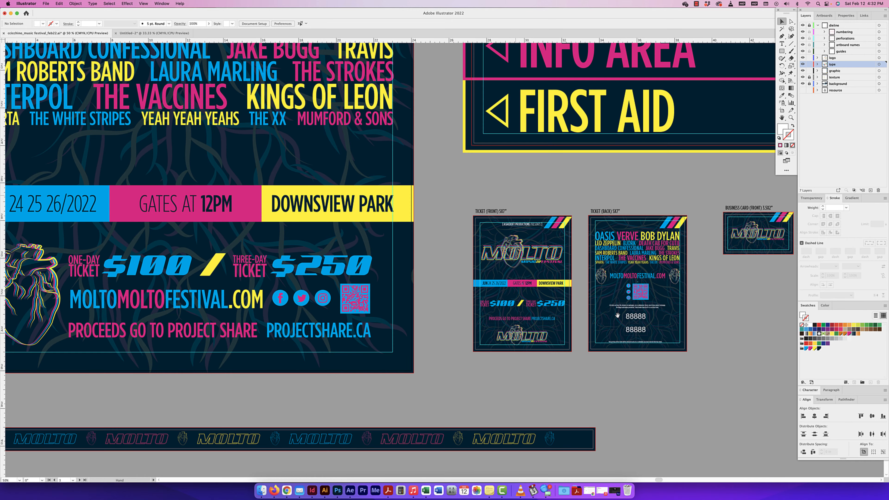
pyautogui.click(635, 316)
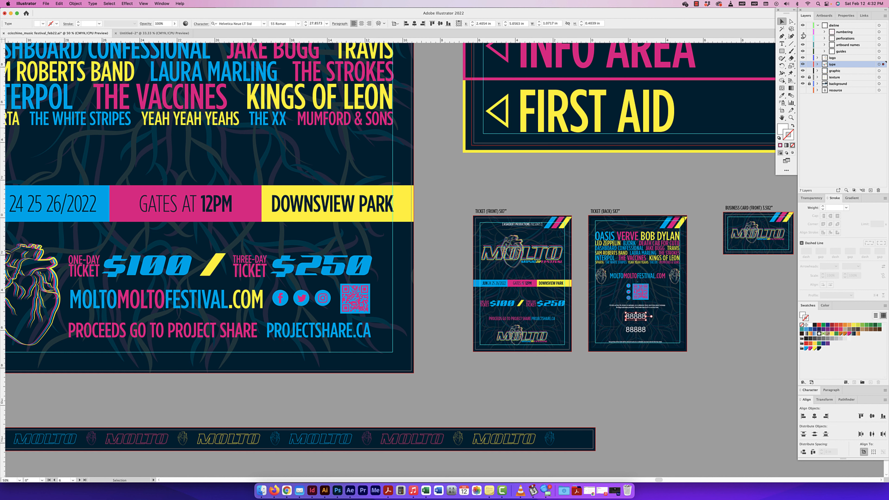
# Step: Inspect the numbering sublayer on the 5x7" ticket back by toggling its visibility
pyautogui.press('cmd+equal')
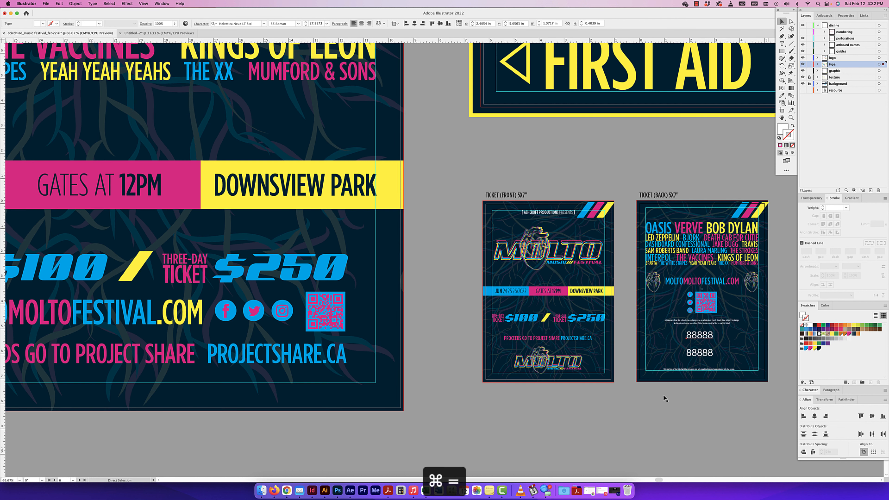
pyautogui.press('super+equal')
pyautogui.press('super+equal')
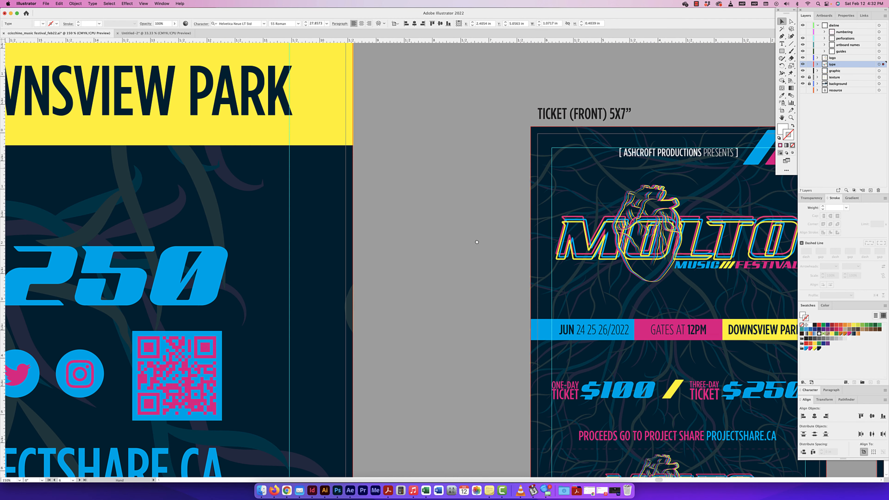
pyautogui.moveTo(477, 241); pyautogui.dragTo(286, 158)
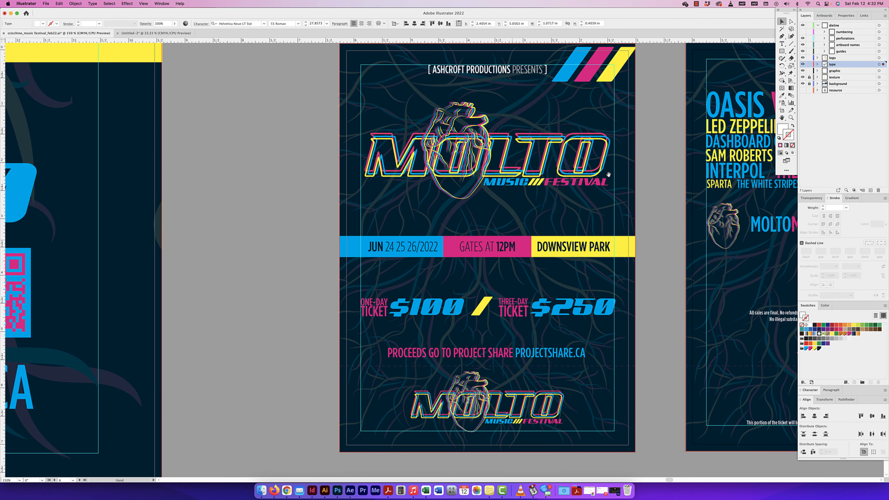
pyautogui.click(802, 32)
pyautogui.hscroll(10, 682, 344)
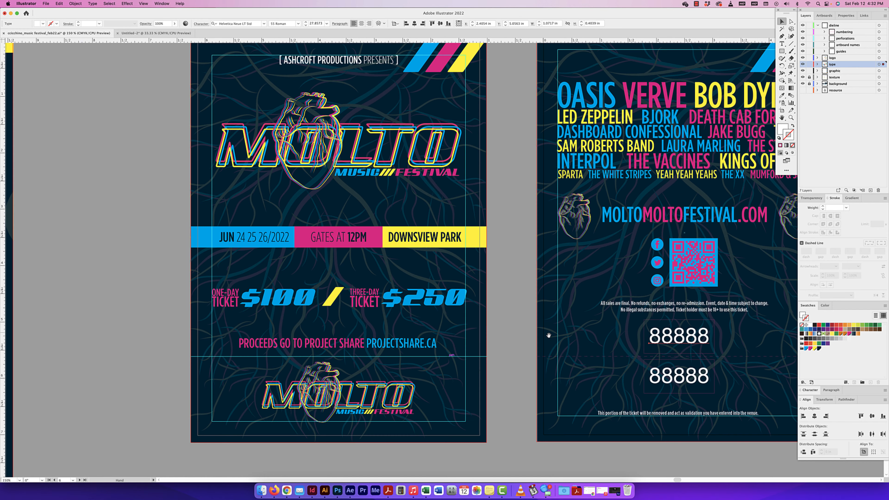
pyautogui.click(715, 347)
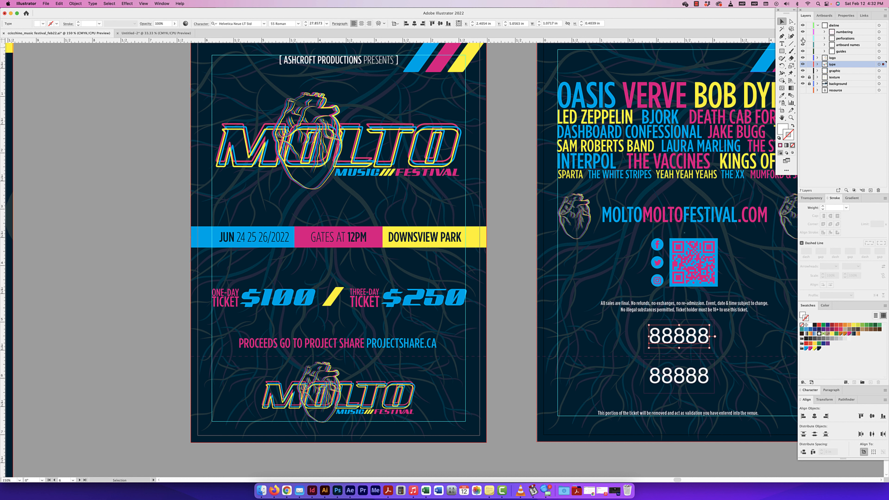
# Step: Check the perforations sublayer's visibility and expand it to view its lines, leaving it collapsed
pyautogui.click(802, 38)
pyautogui.click(824, 38)
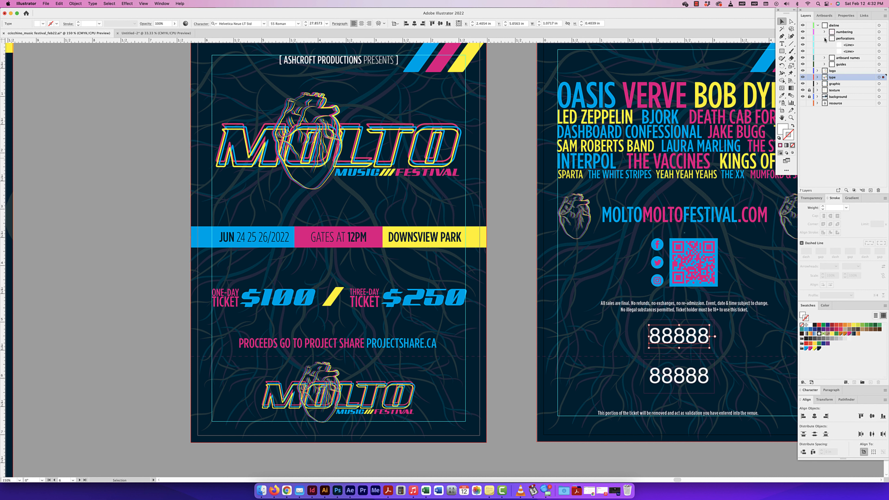
pyautogui.click(824, 40)
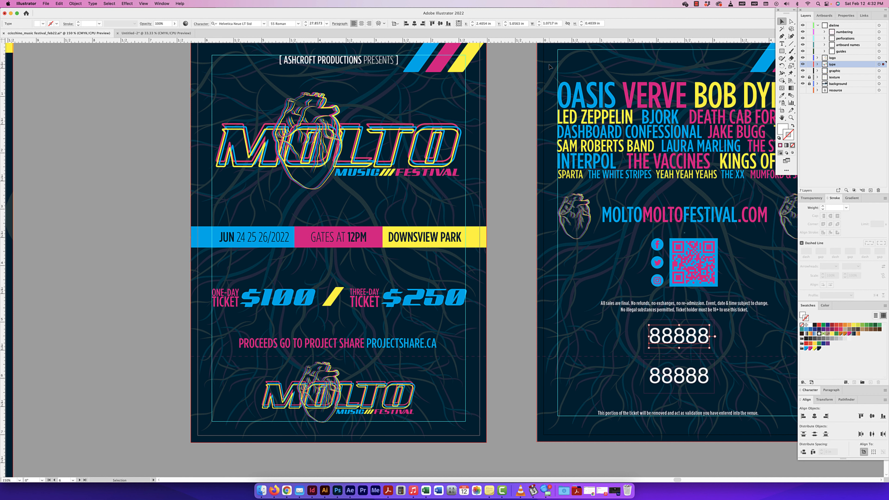
# Step: Lock the dieline layer, check its guides sublayer by hiding and reshowing it, and clear the selection
pyautogui.press('cmd+minus')
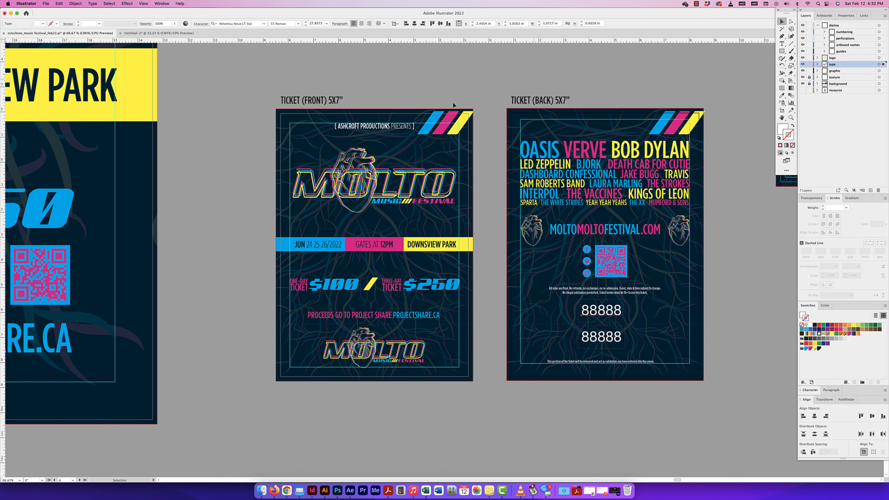
pyautogui.press('super+minus')
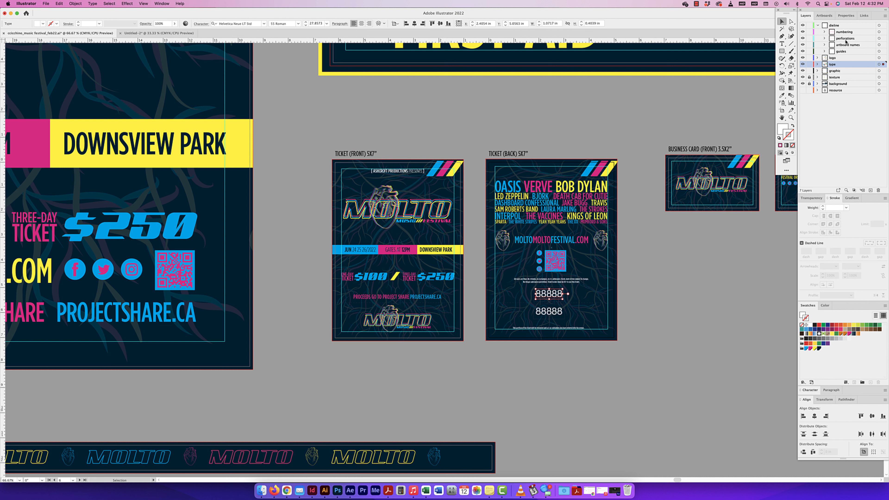
pyautogui.click(809, 25)
pyautogui.click(842, 52)
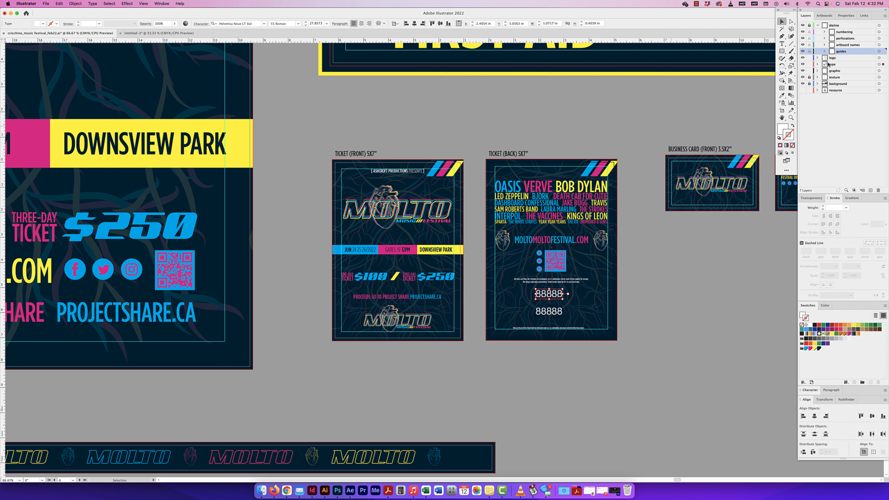
pyautogui.click(802, 52)
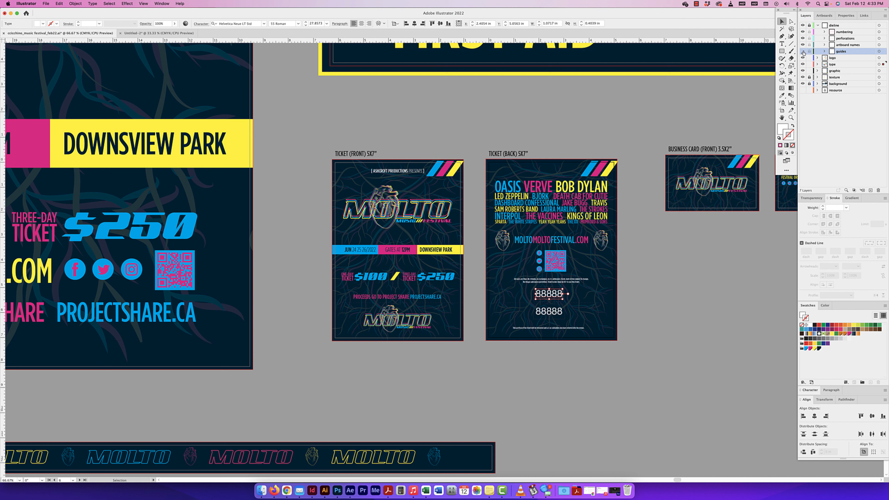
pyautogui.click(803, 51)
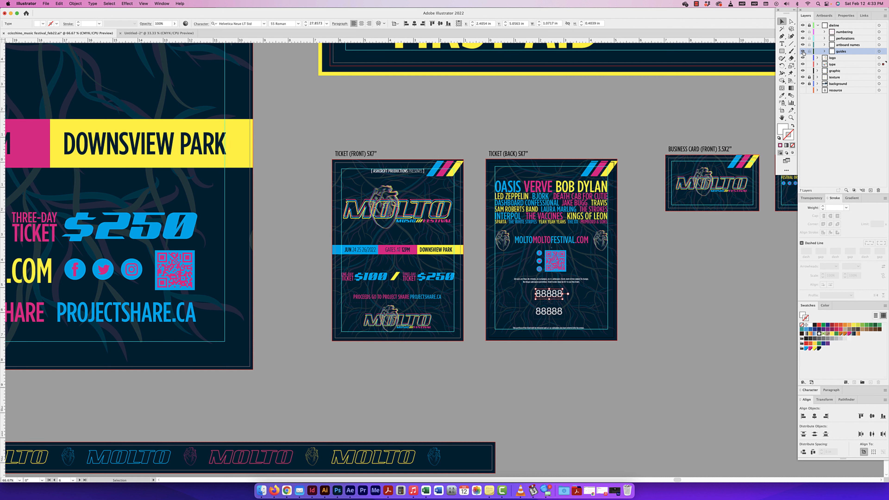
pyautogui.press('super+shift+a')
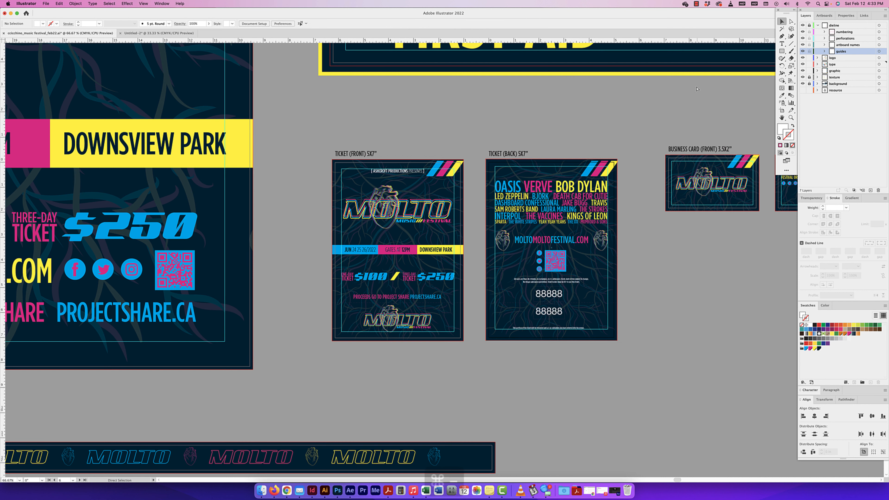
# Step: Switch the document to Trim View with the poster, signage, tickets and shirts all in sight
pyautogui.press('super+minus')
pyautogui.press('super+minus')
pyautogui.press('super+minus')
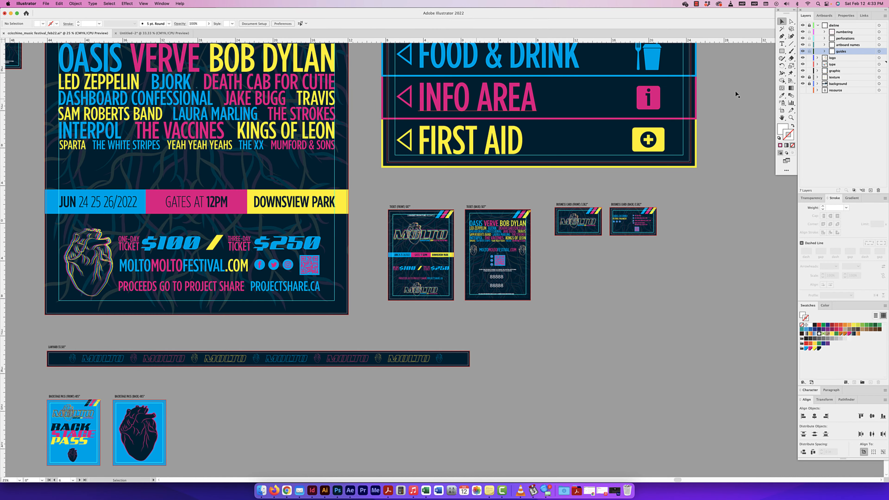
pyautogui.press('super+minus')
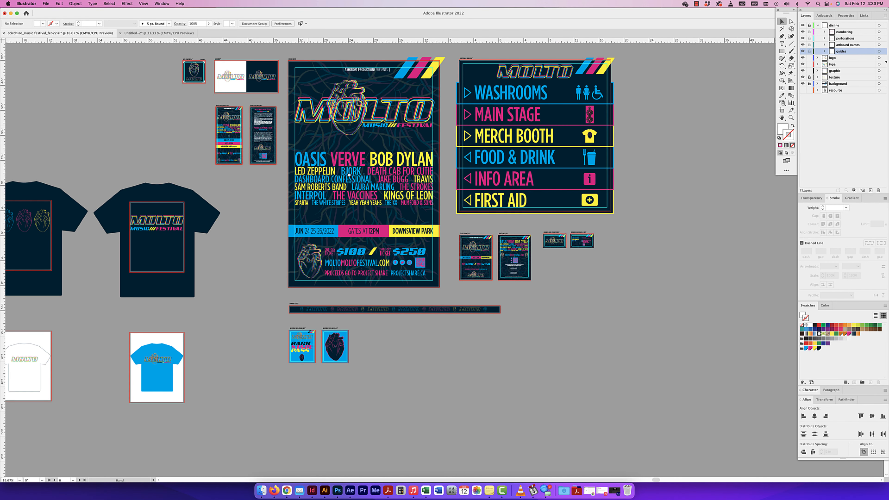
pyautogui.moveTo(349, 174); pyautogui.dragTo(389, 216)
pyautogui.click(143, 4)
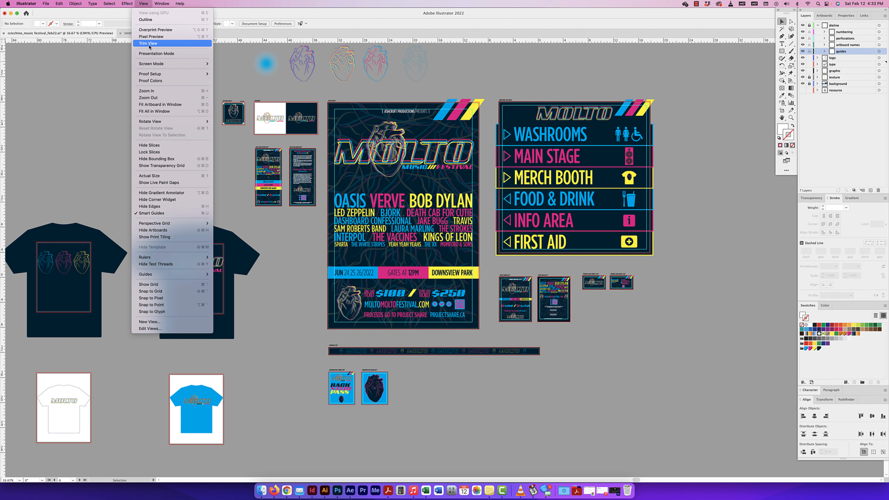
pyautogui.moveTo(59, 4)
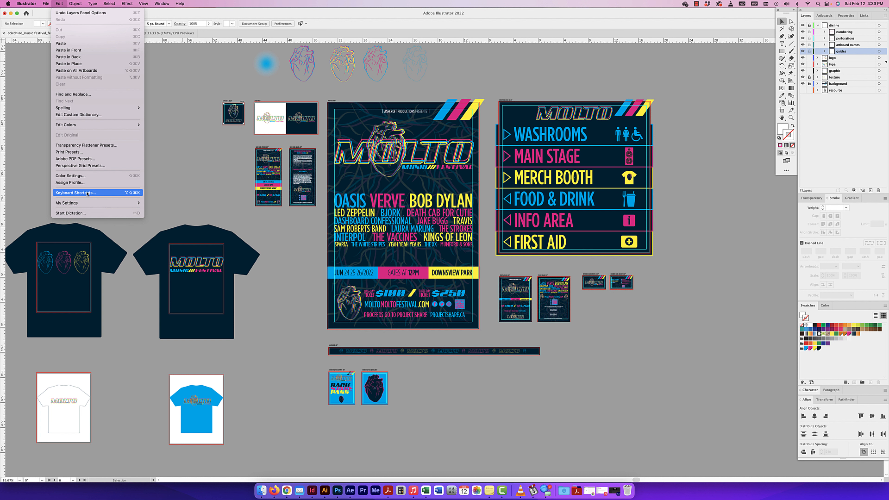
pyautogui.moveTo(140, 4)
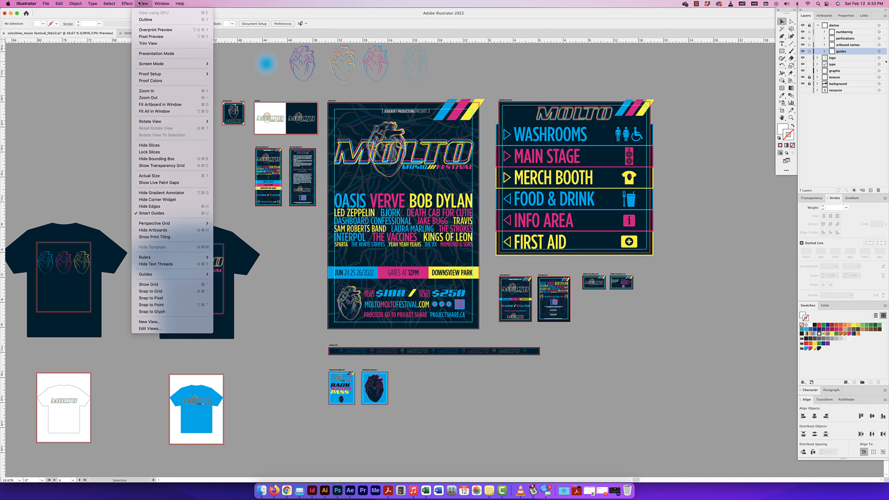
pyautogui.click(151, 44)
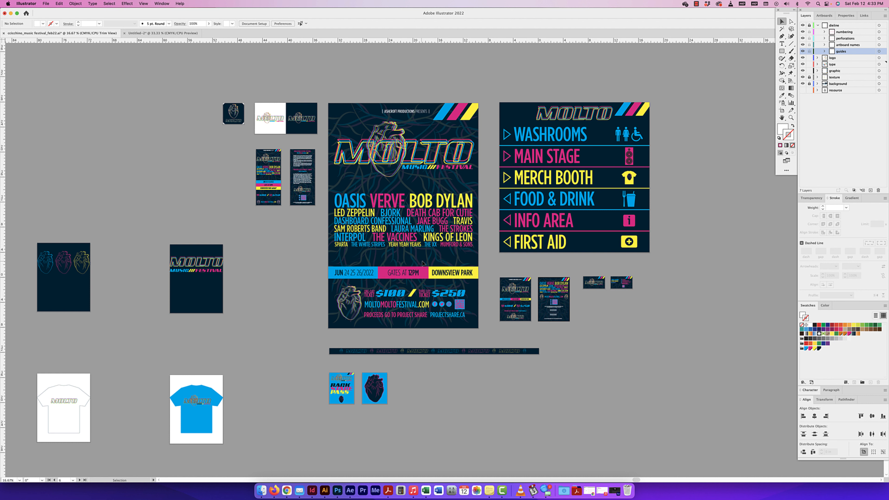
# Step: Review the trimmed poster, wayfinding sign, tickets and business cards both closely and as a full set
pyautogui.hscroll(2, 474, 293)
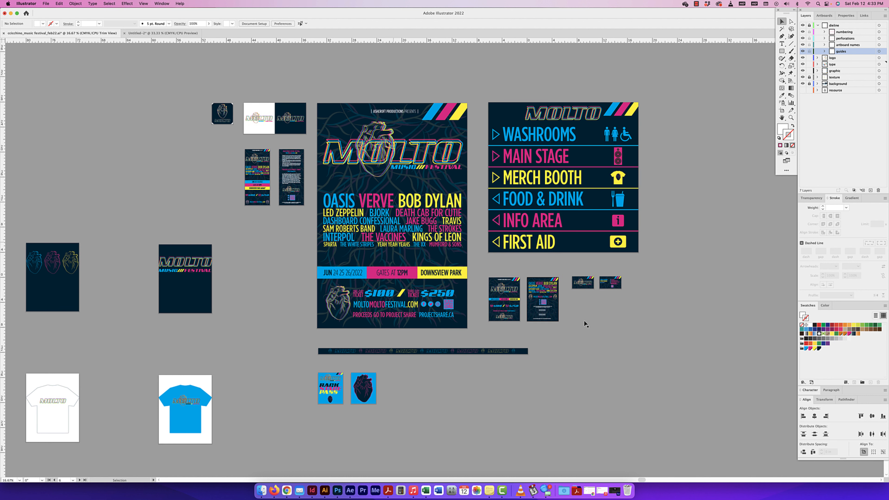
pyautogui.hscroll(1, 584, 323)
pyautogui.scroll(1, 584, 323)
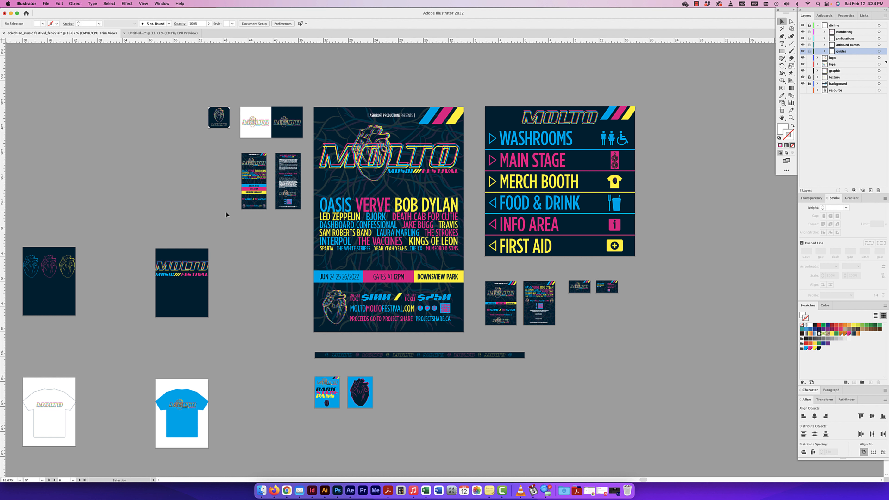
pyautogui.press('super+equal')
pyautogui.press('super+equal')
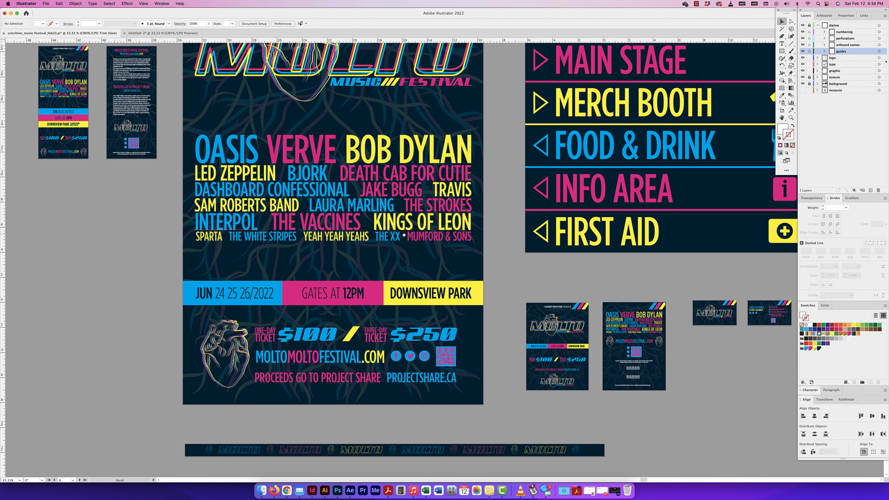
pyautogui.moveTo(403, 235); pyautogui.dragTo(365, 237)
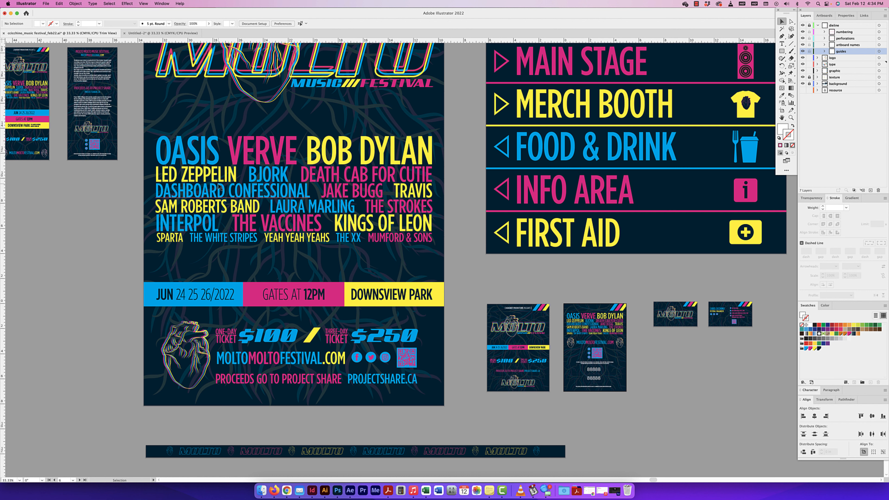
pyautogui.press('super+minus')
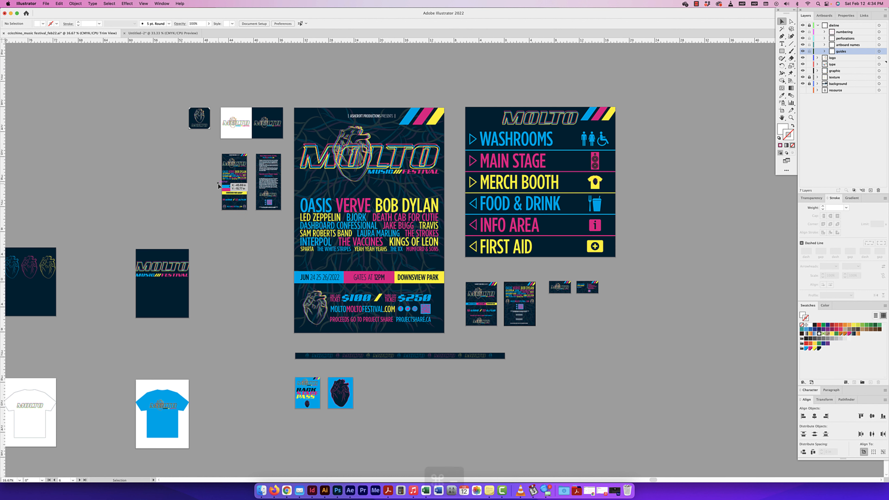